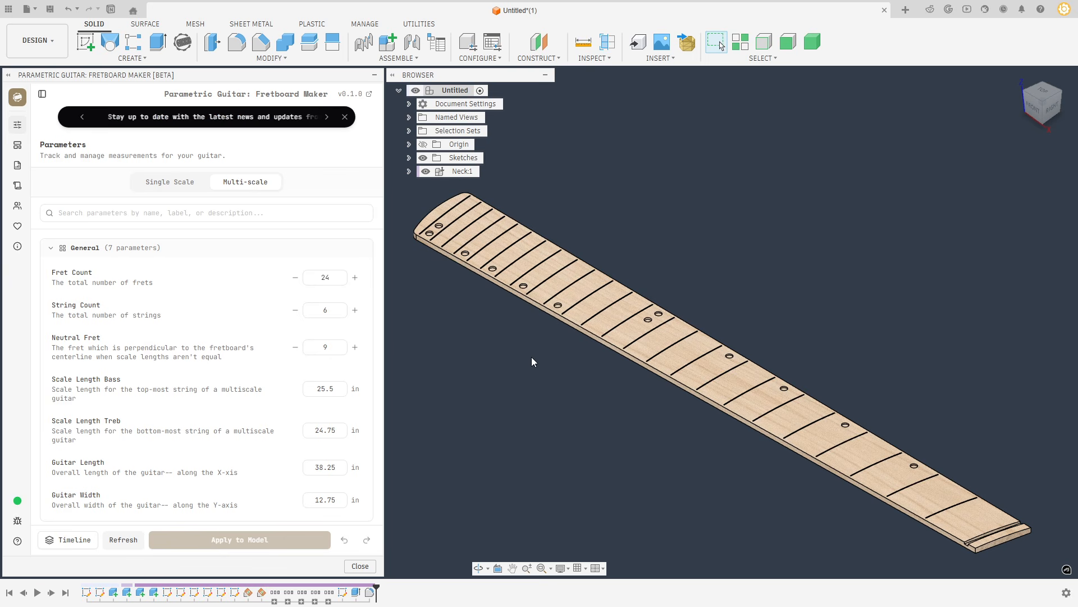
Examine the Fretboard Maker's navigation labels and its General, Fretboard, Nut and Frets parameter groups.
scroll(234, 358, "down", 1)
scroll(234, 359, "up", 1)
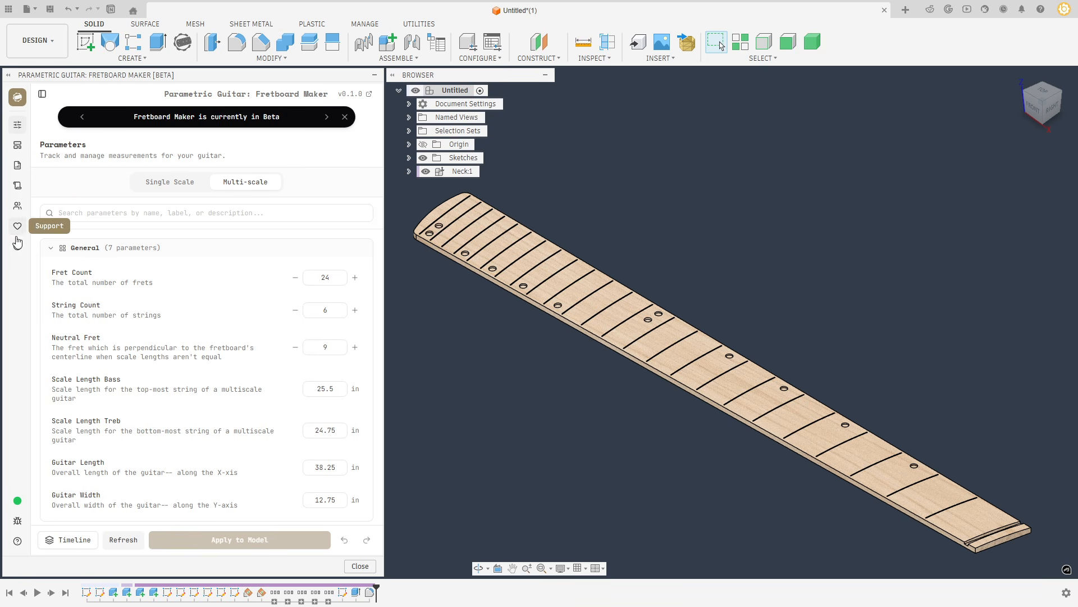
left_click(43, 95)
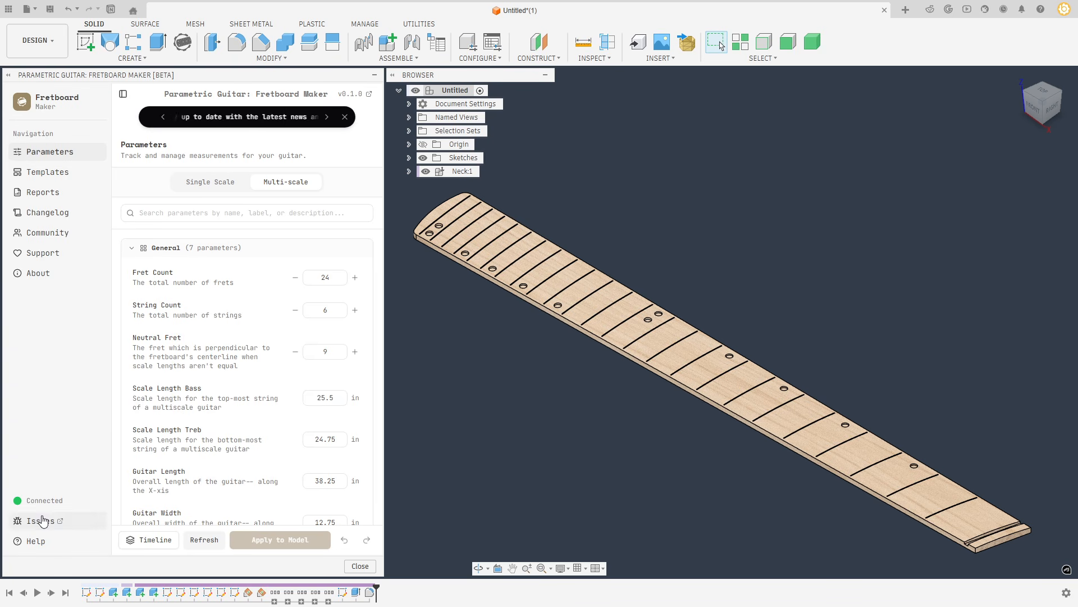
left_click(123, 94)
scroll(239, 238, "down", 4)
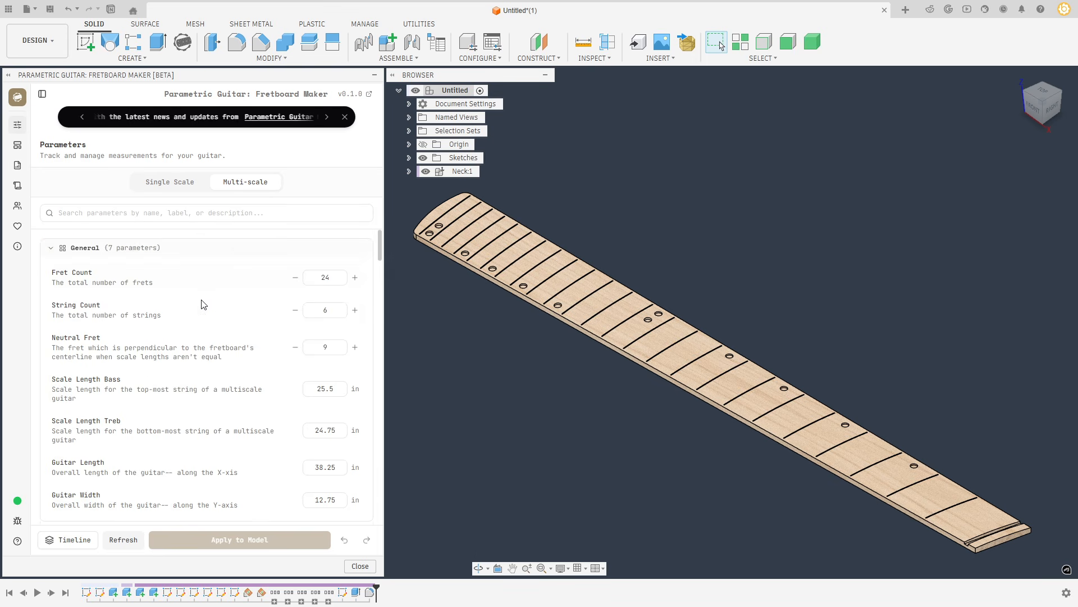
scroll(224, 310, "down", 8)
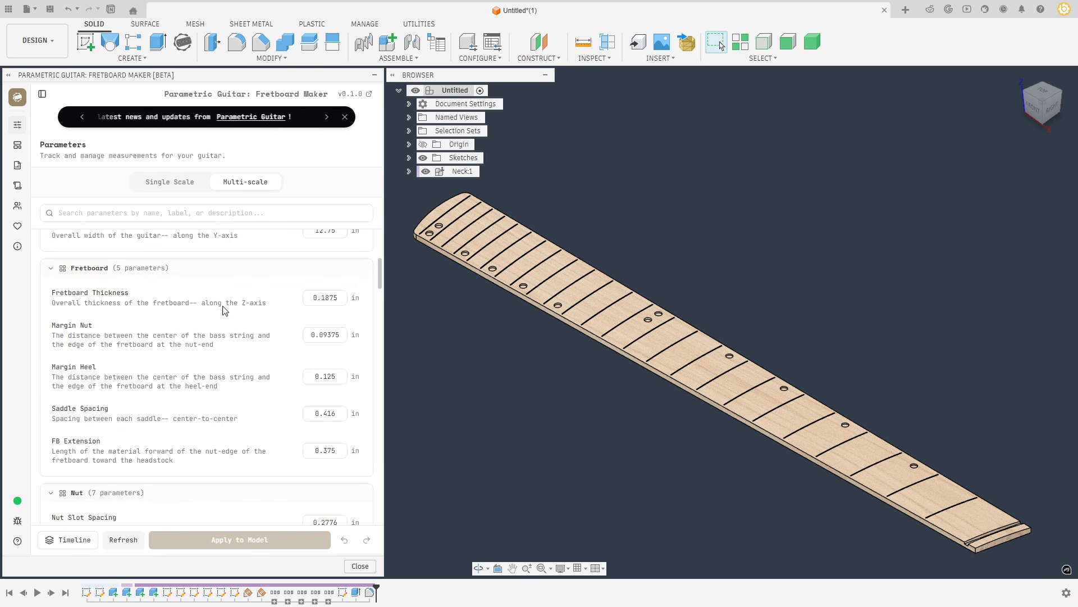
scroll(222, 306, "down", 19)
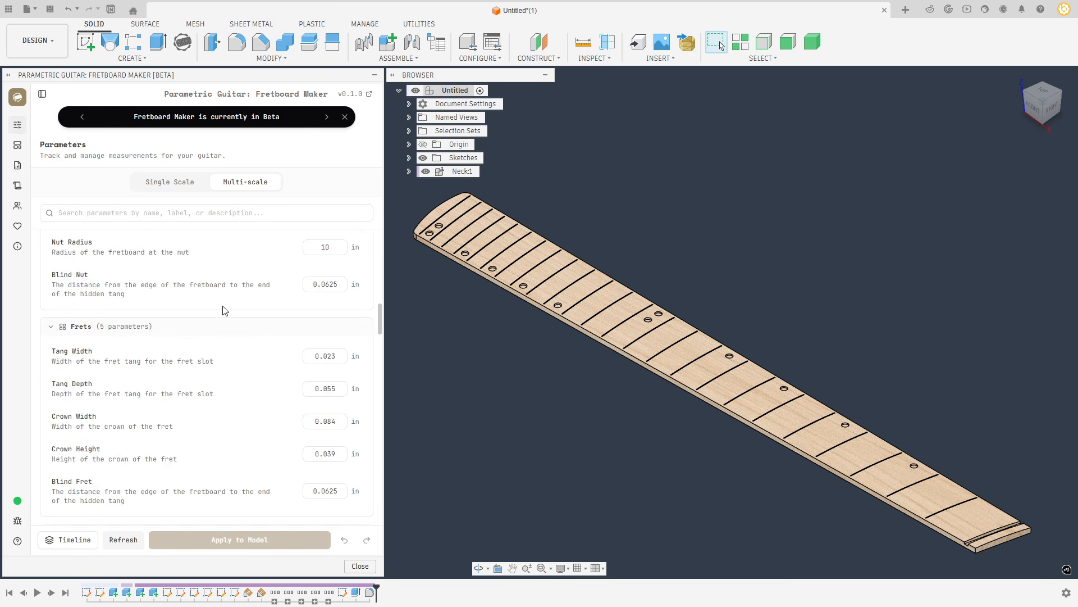
scroll(224, 310, "up", 20)
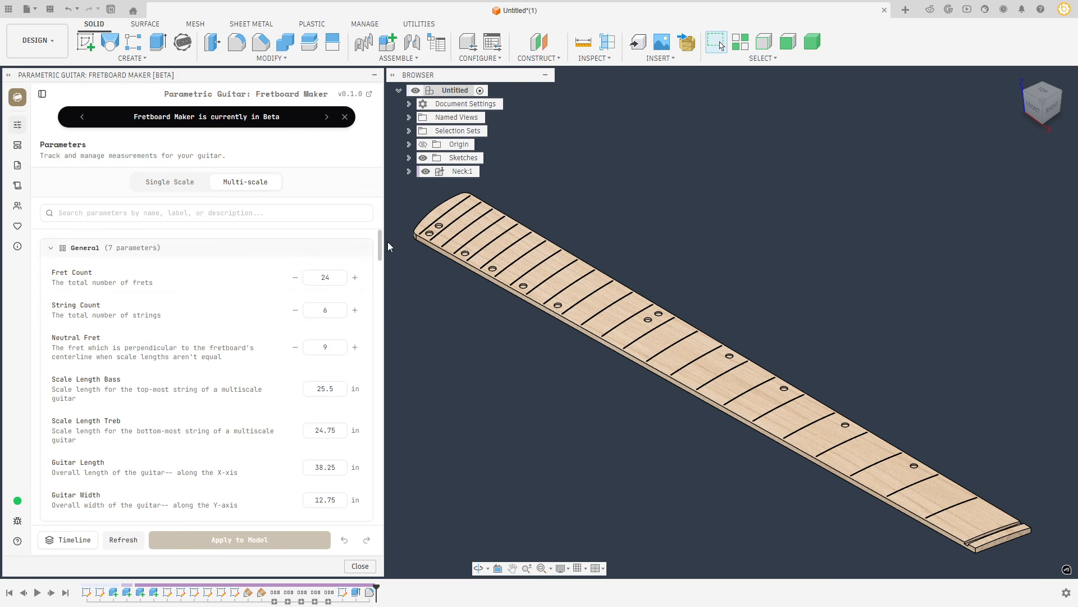
Try a fret count of 22, then return the count to 24.
double_click(295, 277)
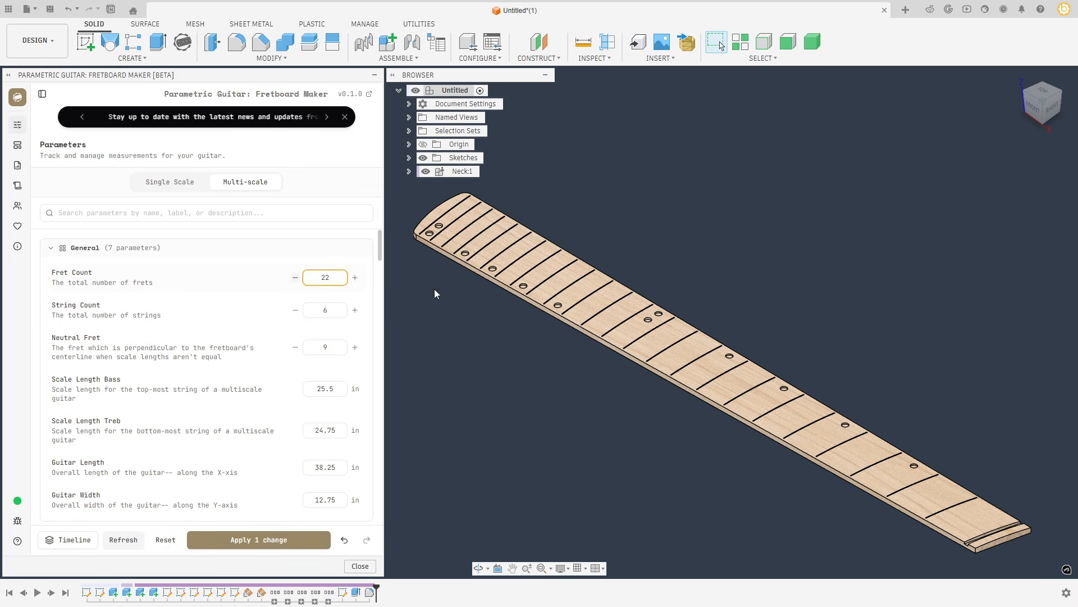
middle_click_drag(605, 364, 608, 360)
scroll(607, 359, "up", 2)
scroll(520, 303, "down", 4)
scroll(520, 302, "up", 2)
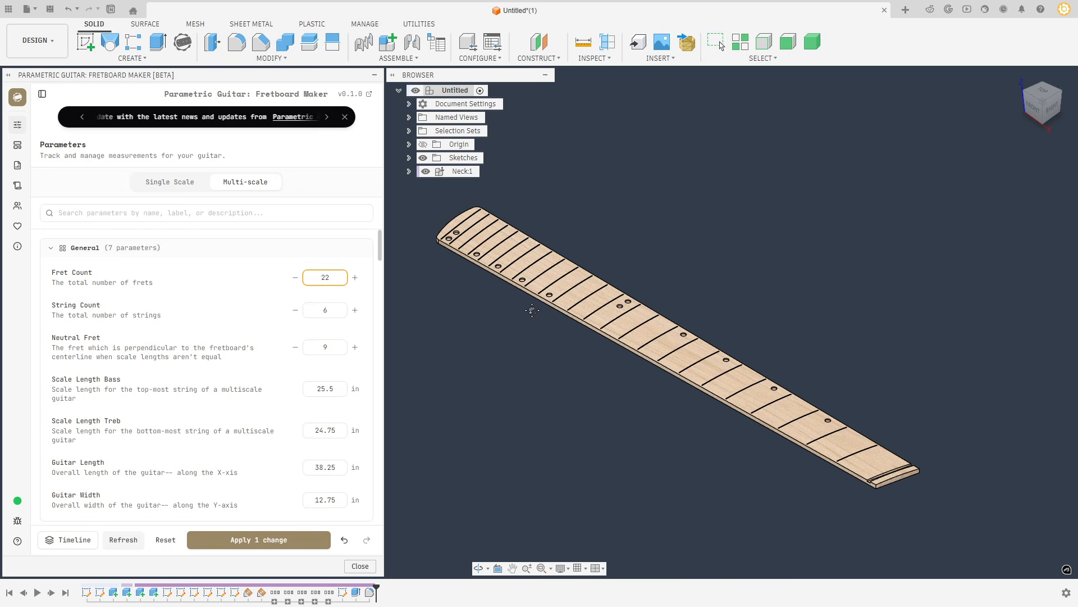
scroll(503, 308, "up", 1)
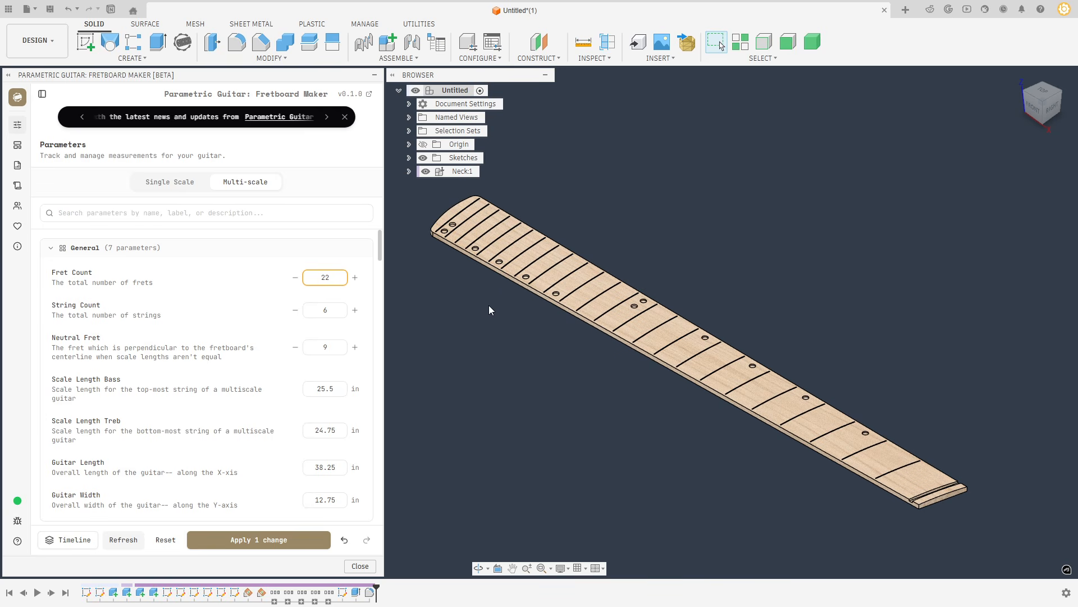
left_click(355, 277)
left_click(355, 278)
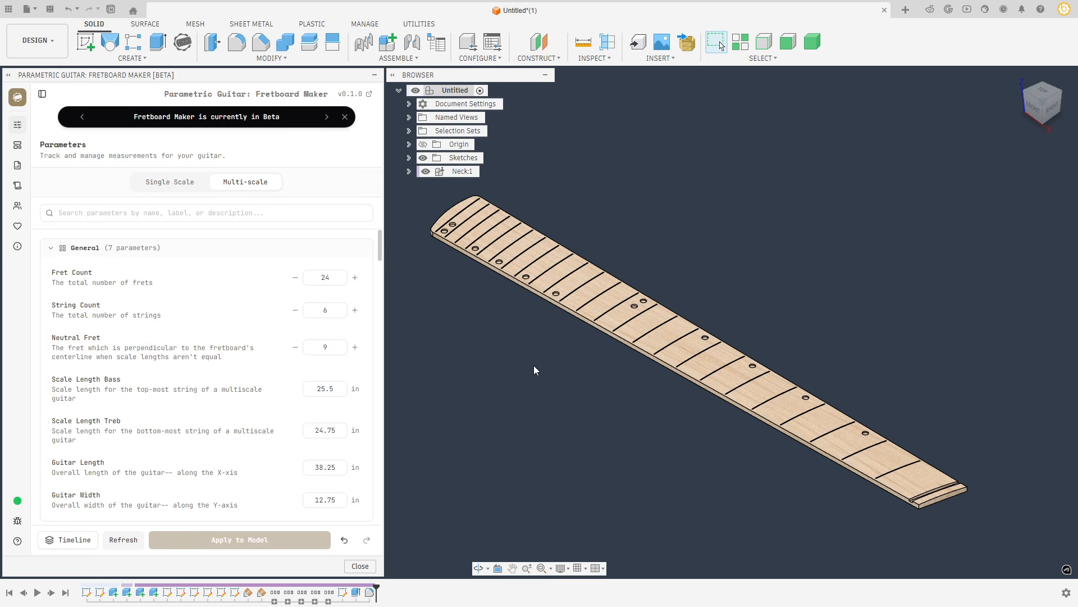
Close Fretboard Maker, run the ParametricGuitarFretboardMaker add-in from Scripts and Add-Ins, and acknowledge its message.
left_click(364, 566)
left_click(590, 314)
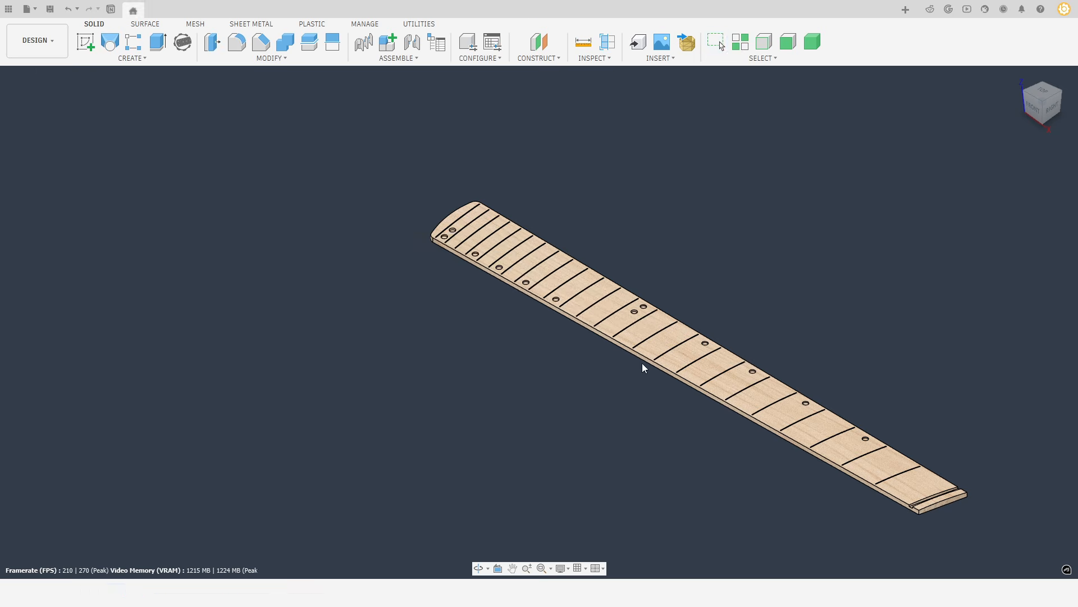
key("shift+s")
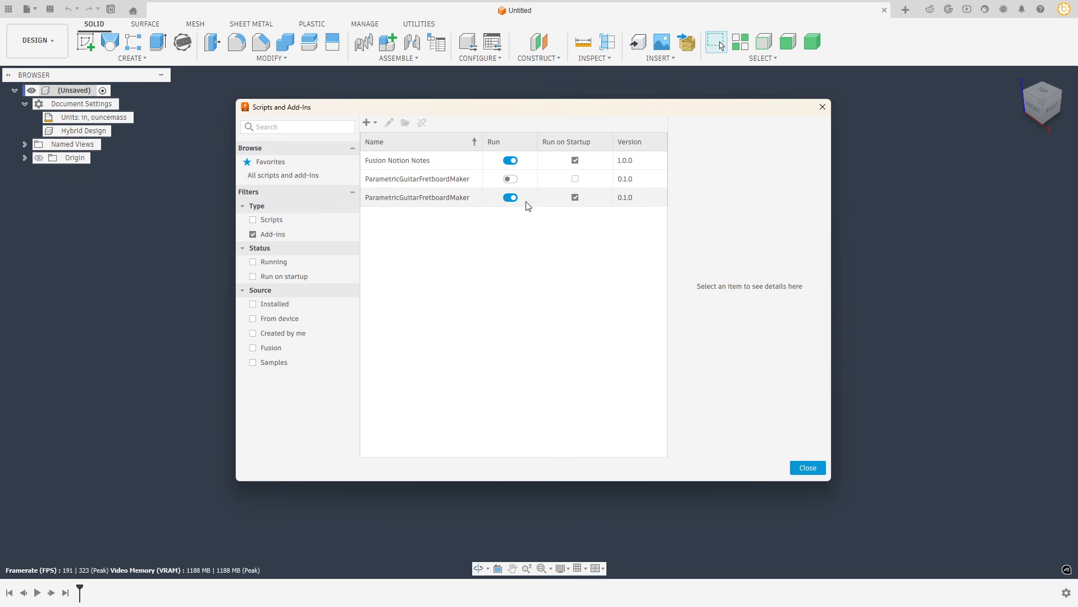
left_click(372, 123)
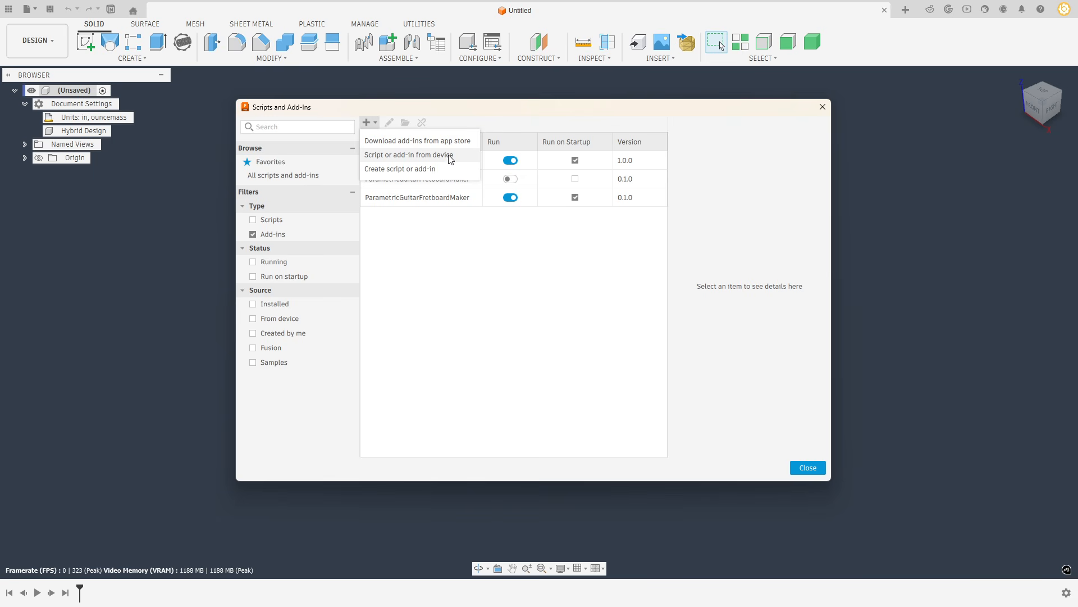
left_click(511, 132)
left_click(511, 197)
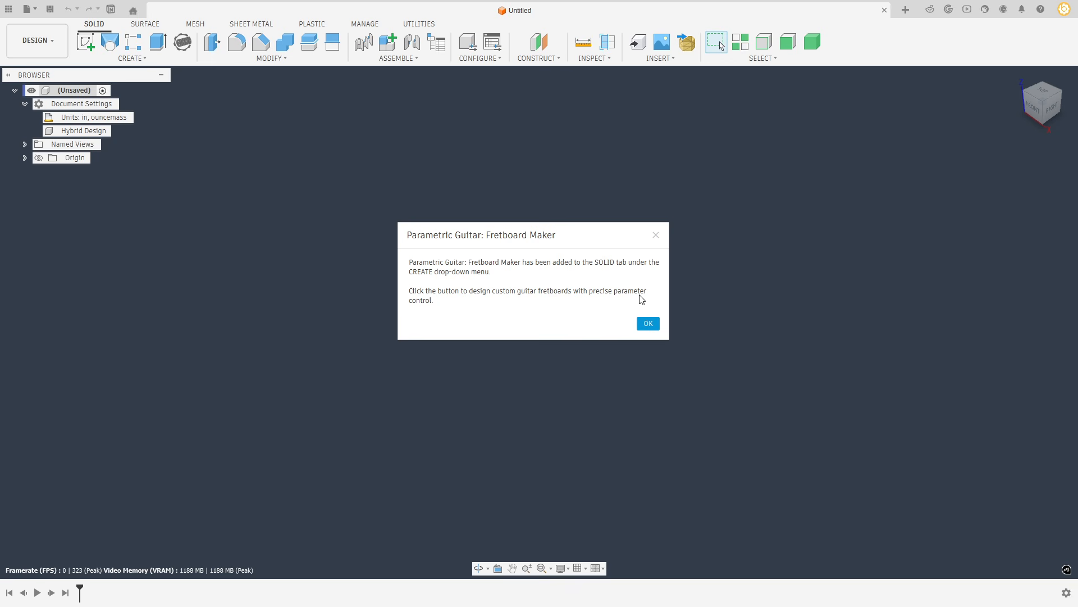
left_click(648, 324)
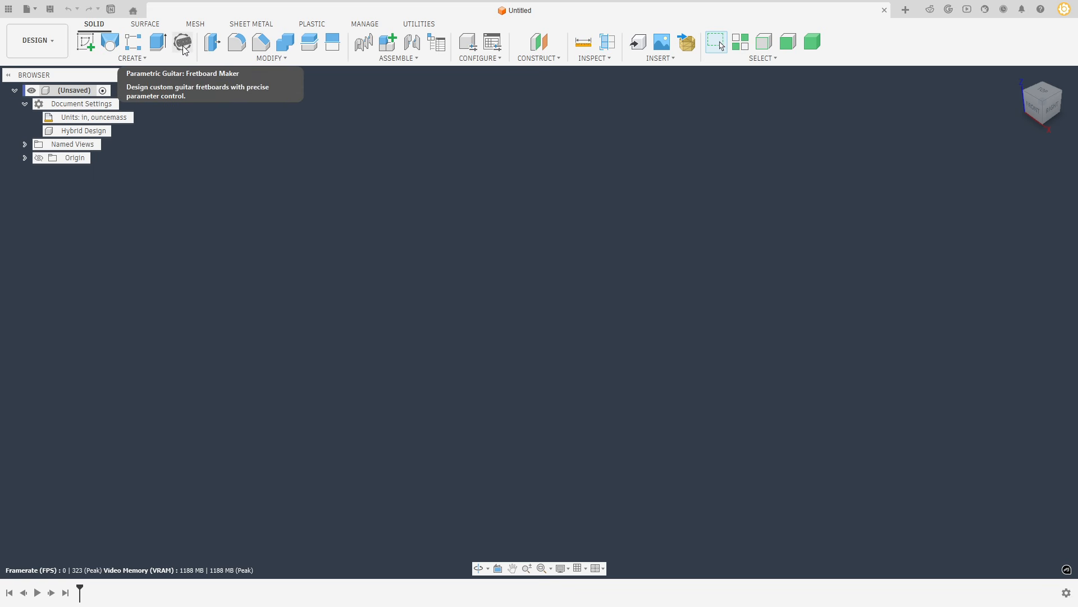
Unpin Parametric Guitar: Fretboard Maker from the toolbar, pin it again and open its keyboard shortcut setting.
left_click(139, 58)
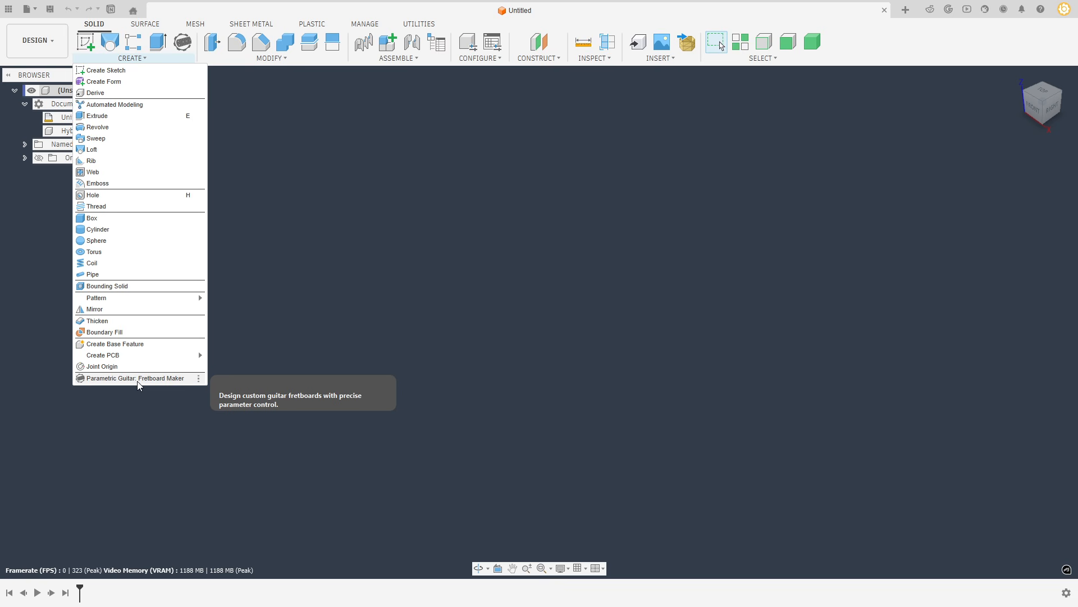
left_click(198, 378)
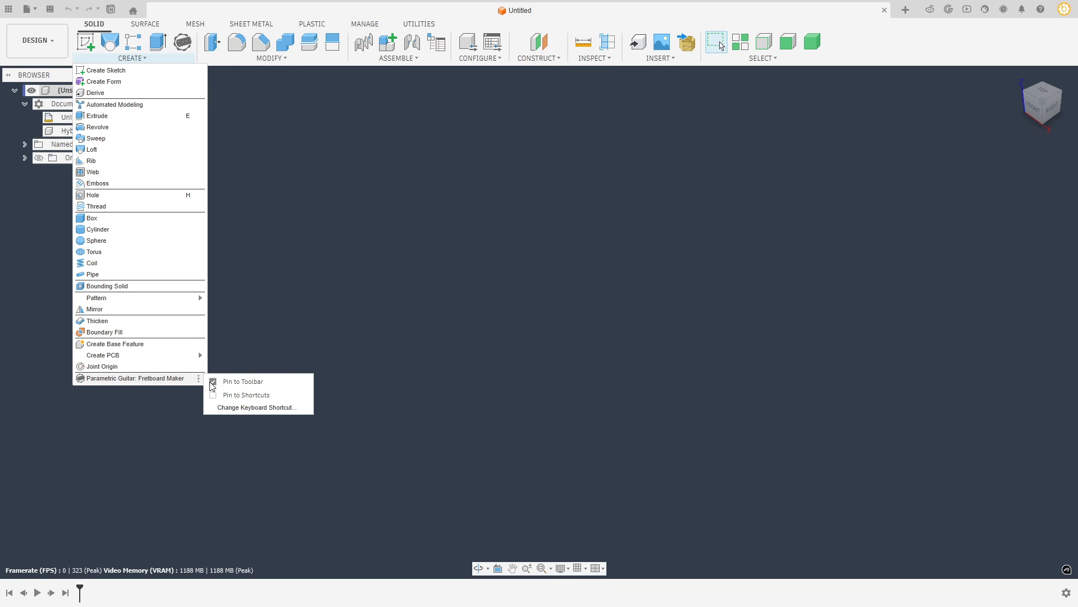
left_click(212, 382)
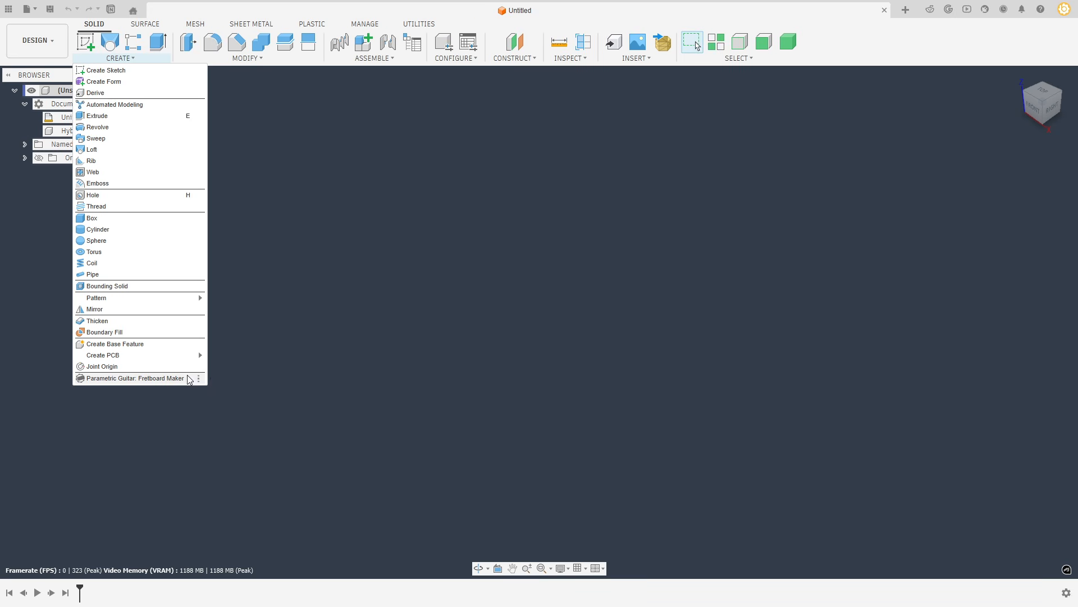
left_click(199, 379)
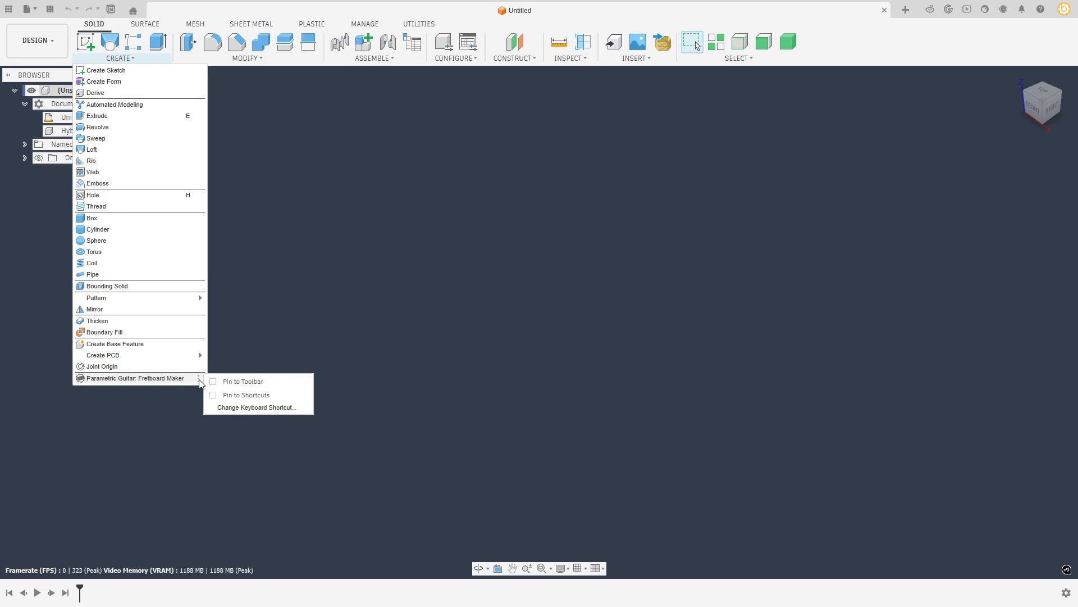
left_click(246, 382)
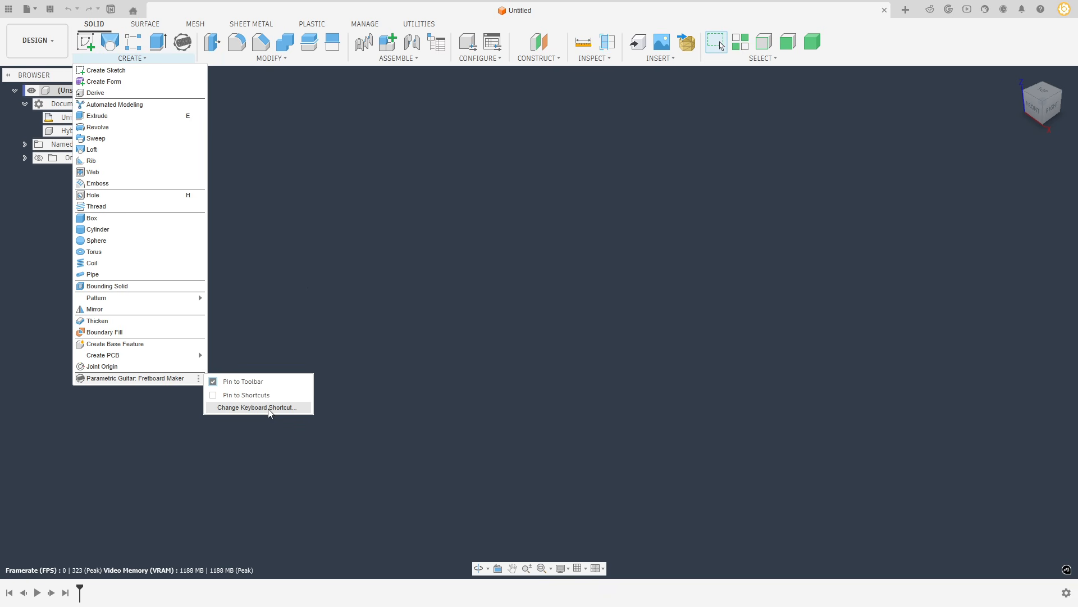
left_click(268, 409)
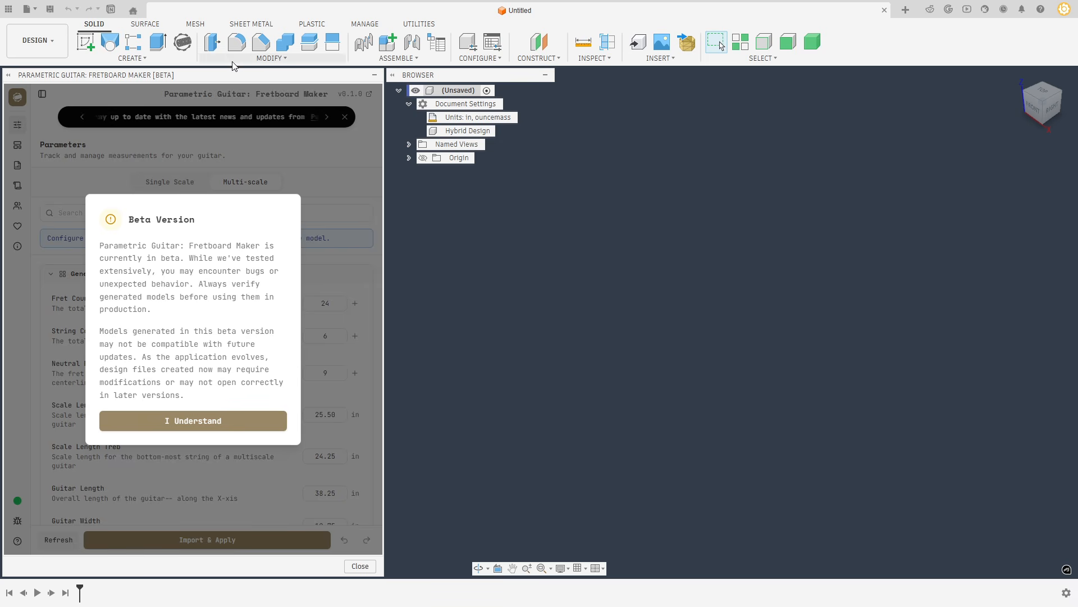
left_click(271, 58)
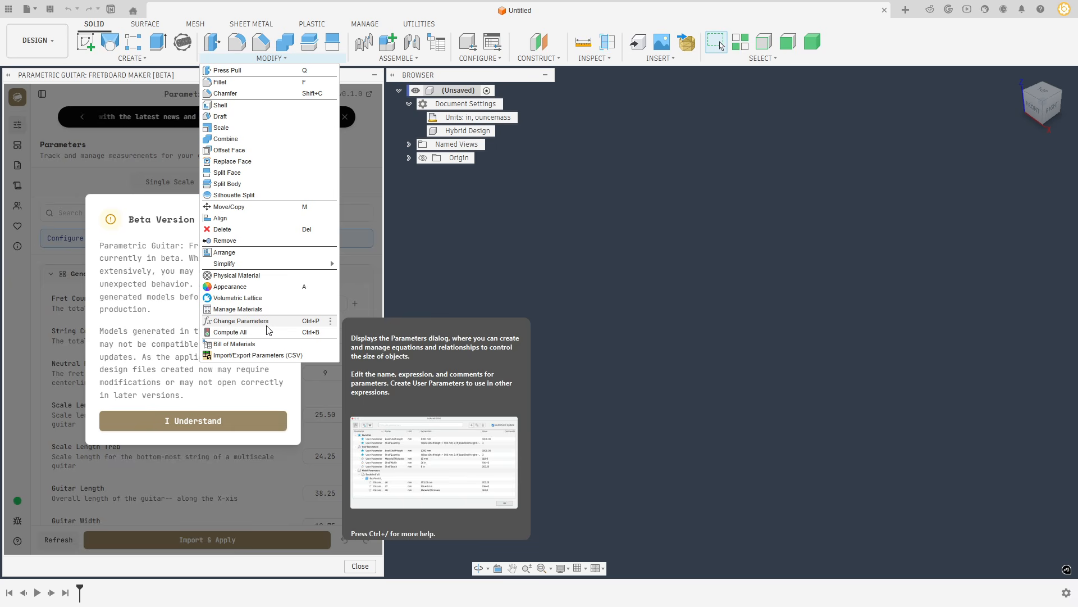
mouse_move(163, 63)
left_click(253, 79)
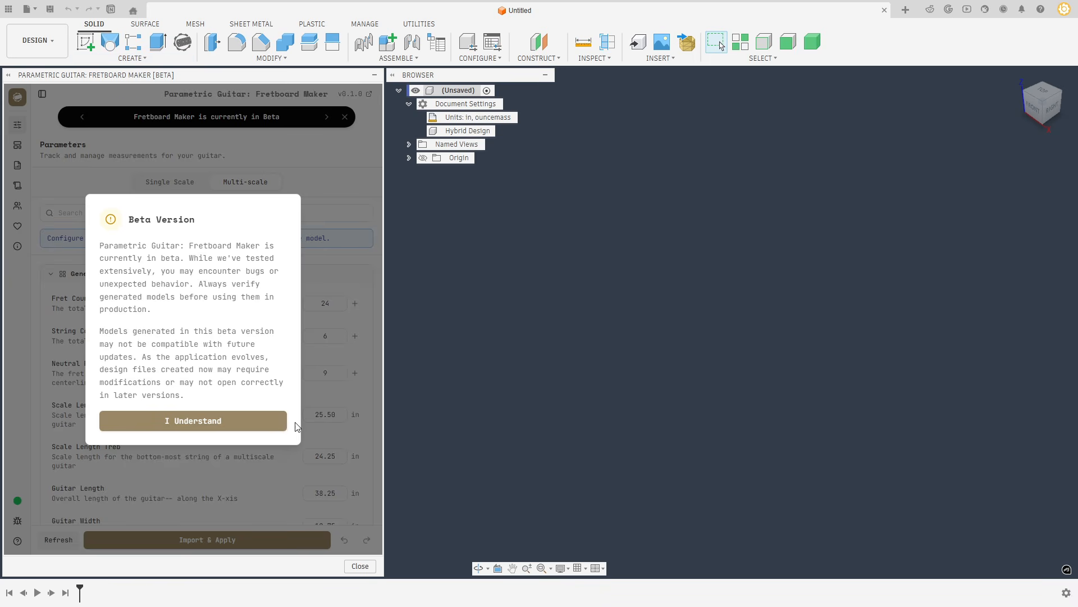
Acknowledge the beta version notice, then cycle through the announcements and dismiss their banner.
left_click(217, 426)
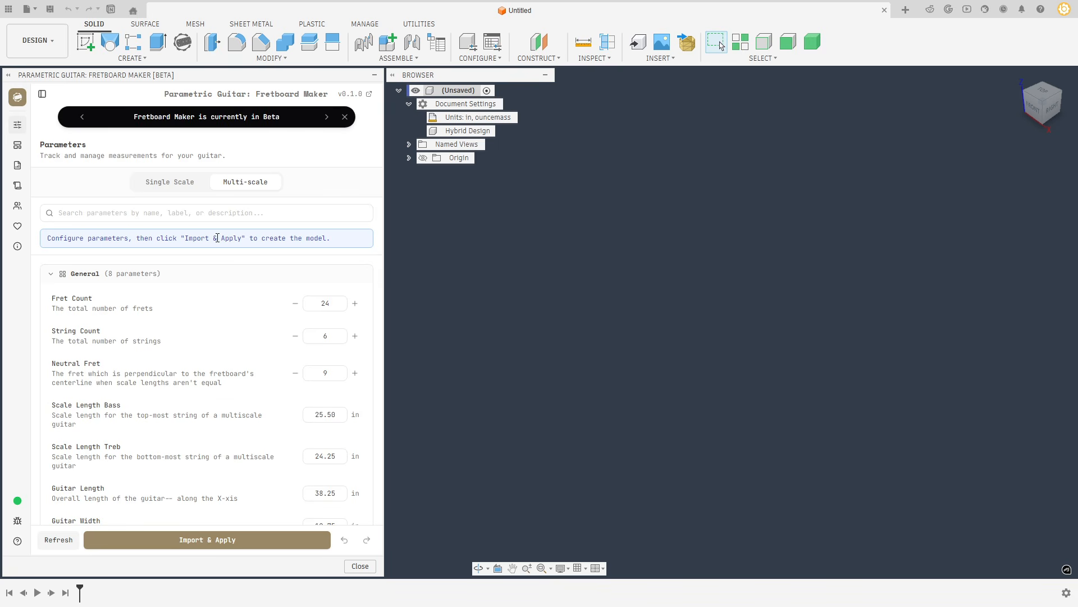
scroll(264, 395, "down", 1)
scroll(264, 395, "up", 1)
scroll(264, 395, "down", 1)
scroll(264, 395, "up", 2)
scroll(241, 331, "down", 2)
scroll(258, 344, "up", 2)
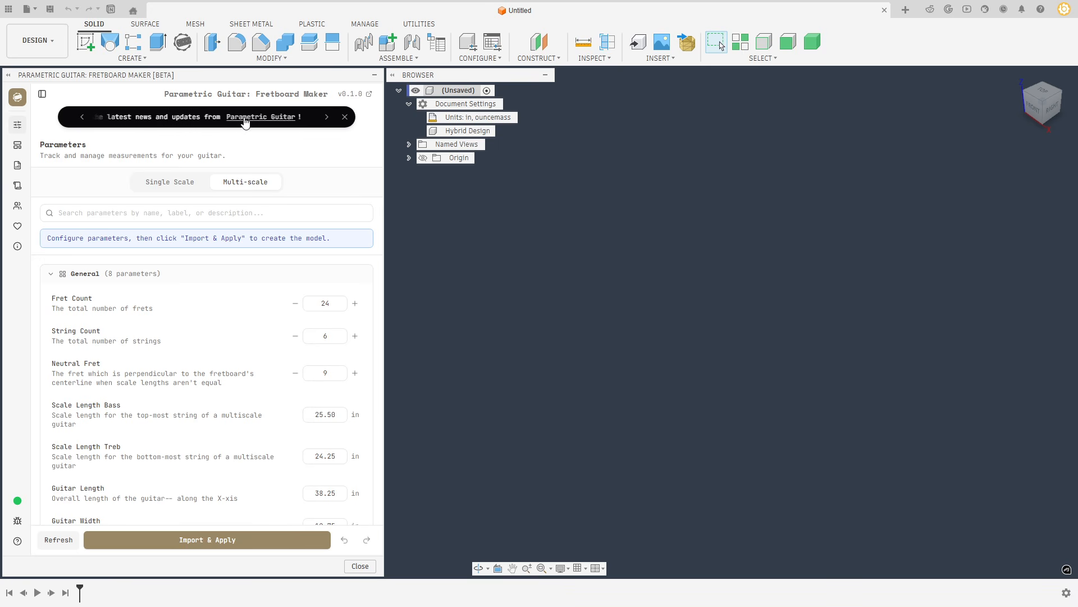
left_click(327, 117)
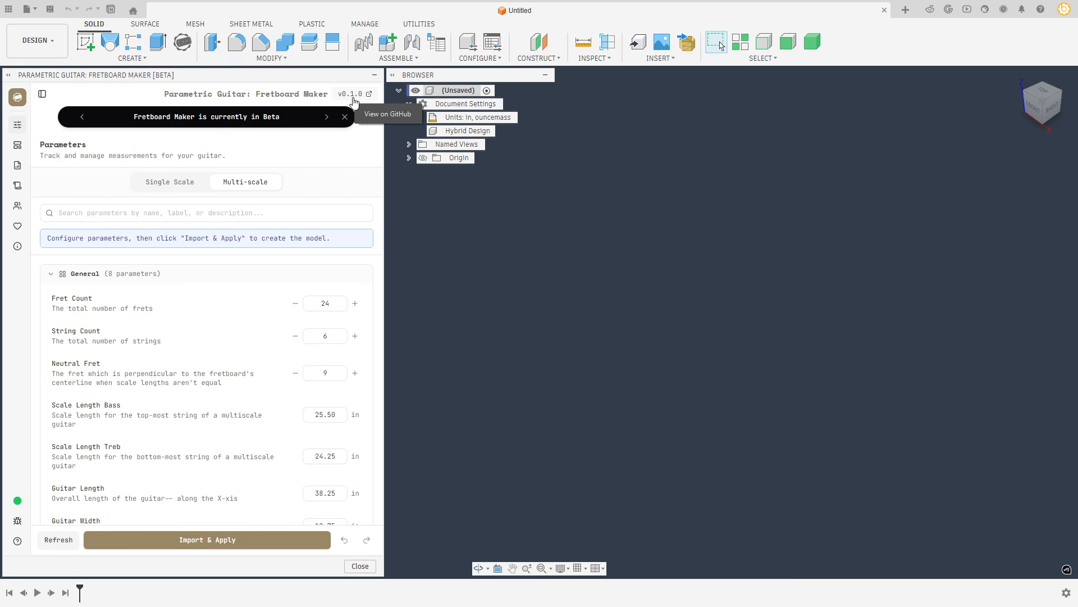
left_click(326, 116)
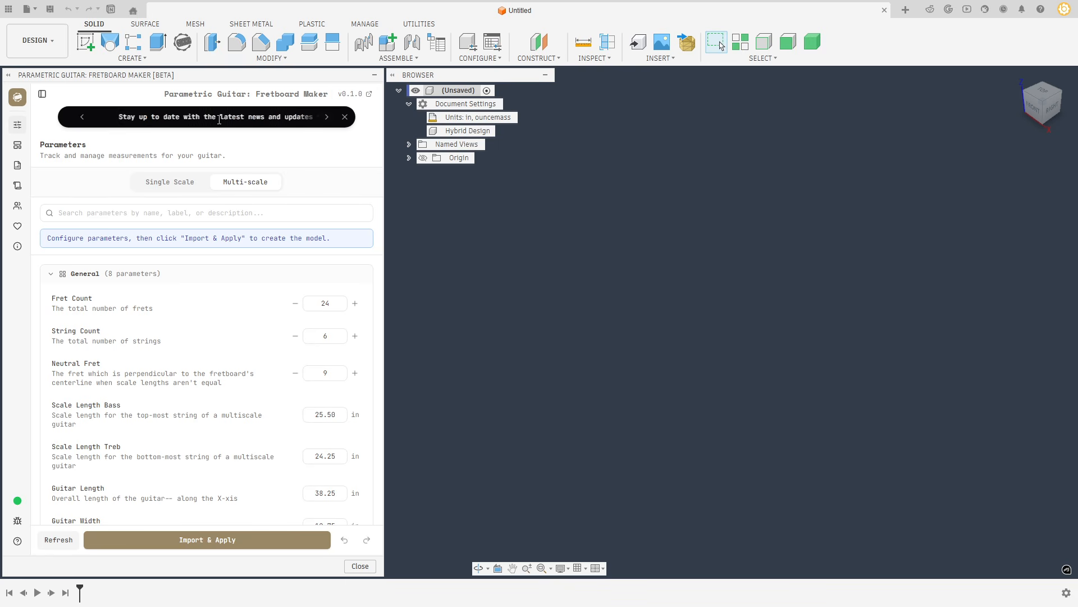
left_click(327, 116)
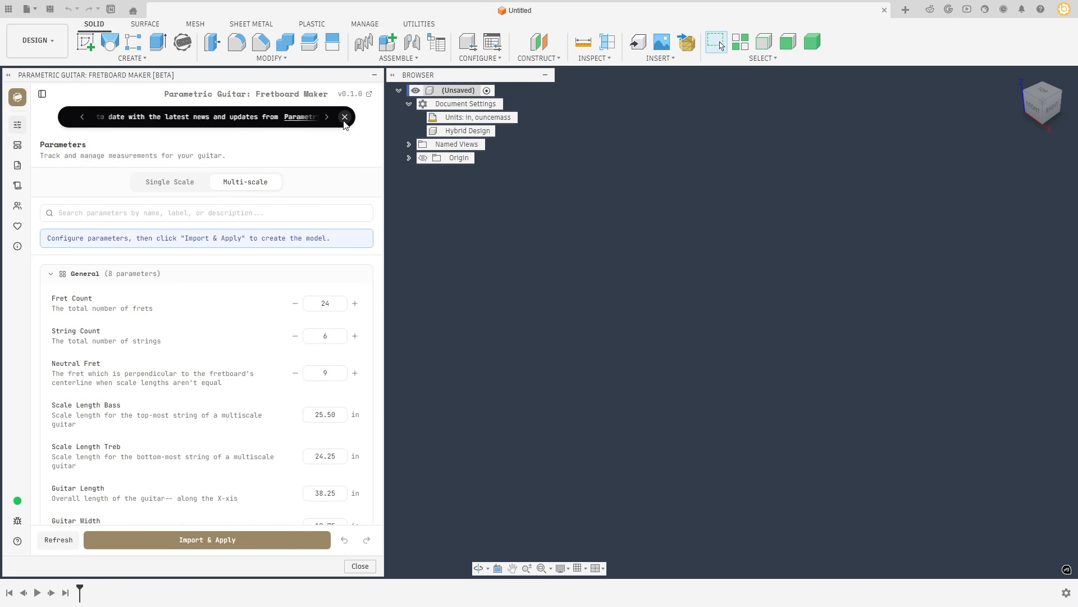
left_click(344, 120)
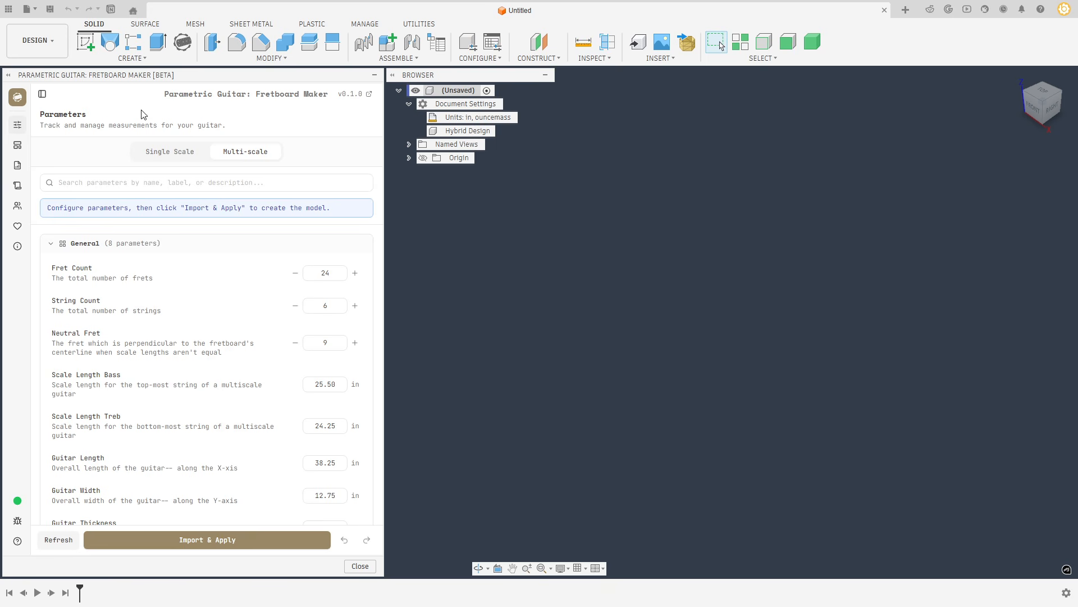
Examine the multi-scale parameter groups of the new design, from General through Neck and Nut to Heel and Scallops.
scroll(269, 294, "down", 3)
scroll(270, 294, "up", 3)
scroll(270, 294, "down", 8)
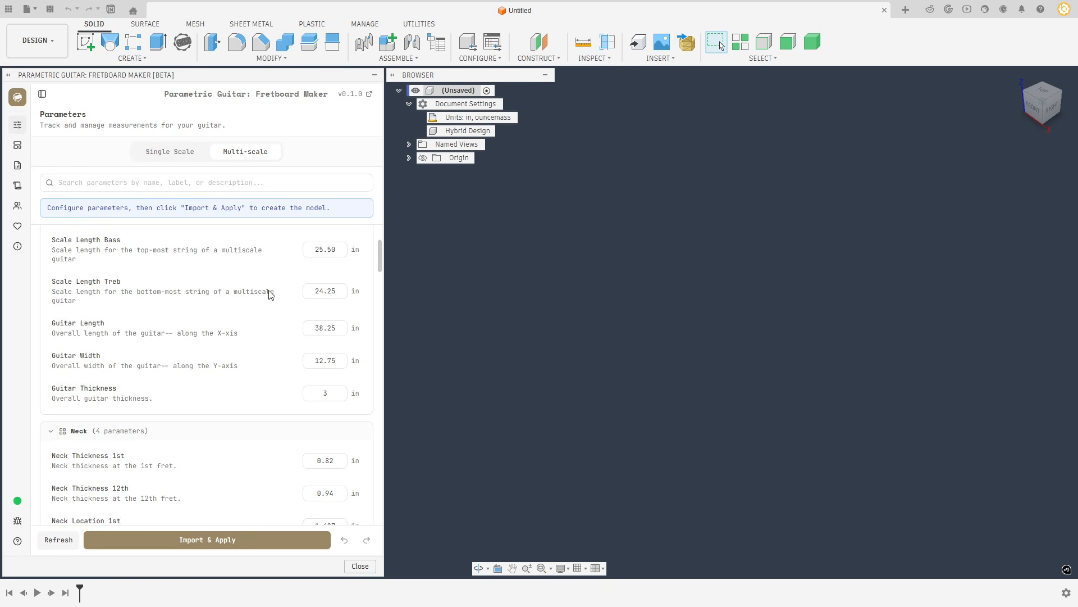
scroll(270, 295, "down", 10)
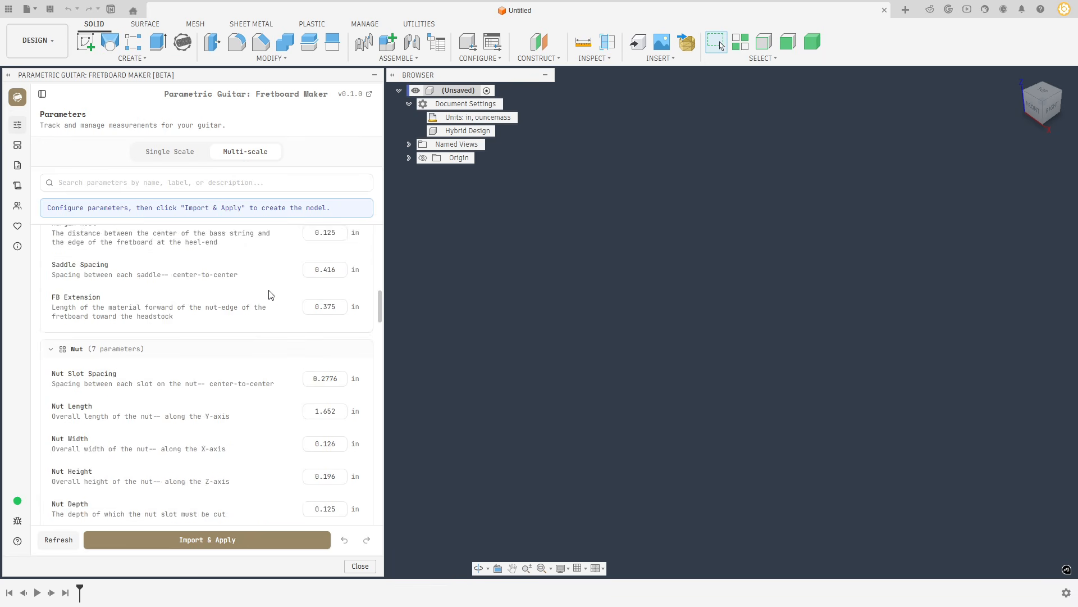
scroll(271, 295, "down", 8)
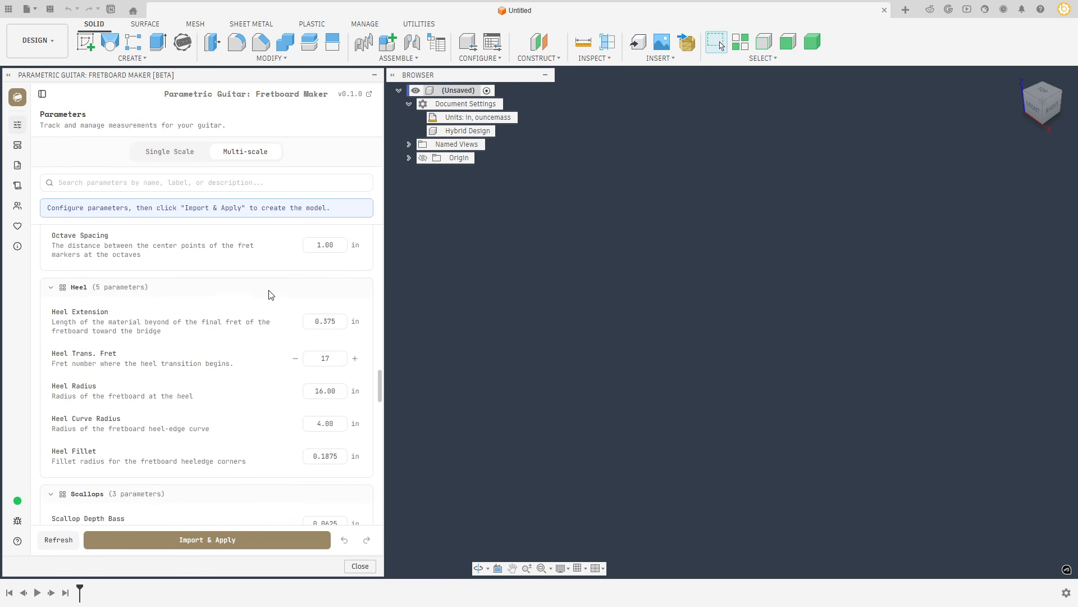
scroll(270, 295, "up", 6)
scroll(270, 295, "up", 15)
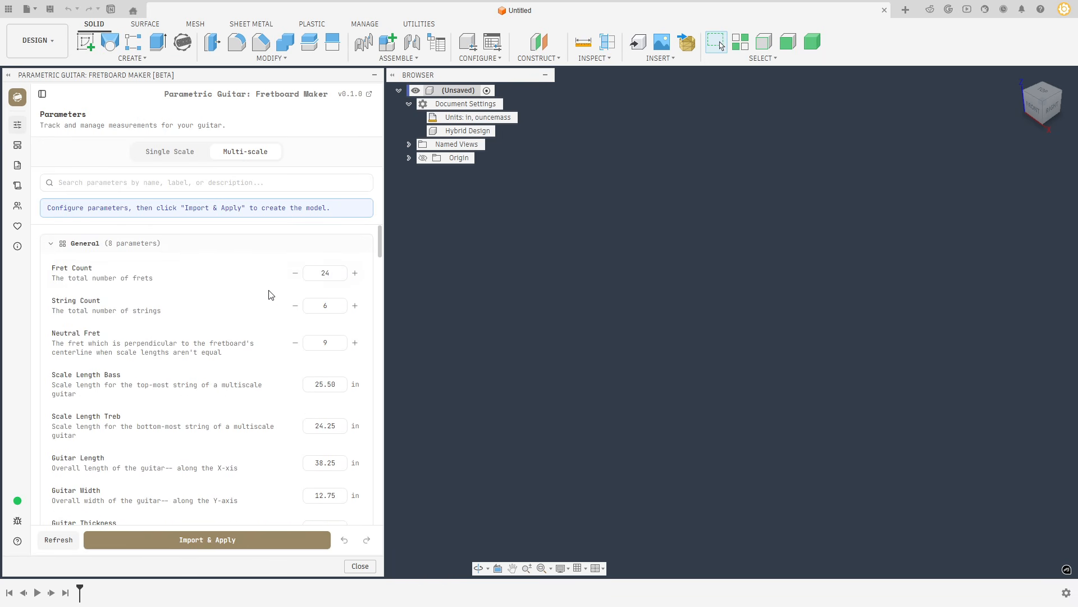
Load the built-in Standard 4-String Bass template into the fretboard parameters.
left_click(18, 145)
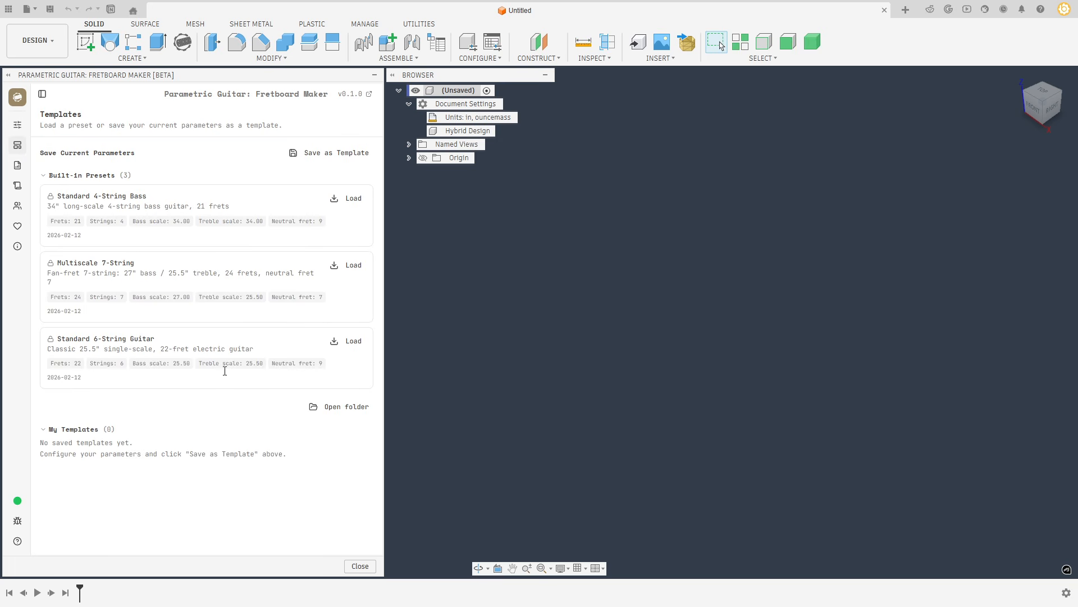
left_click(352, 200)
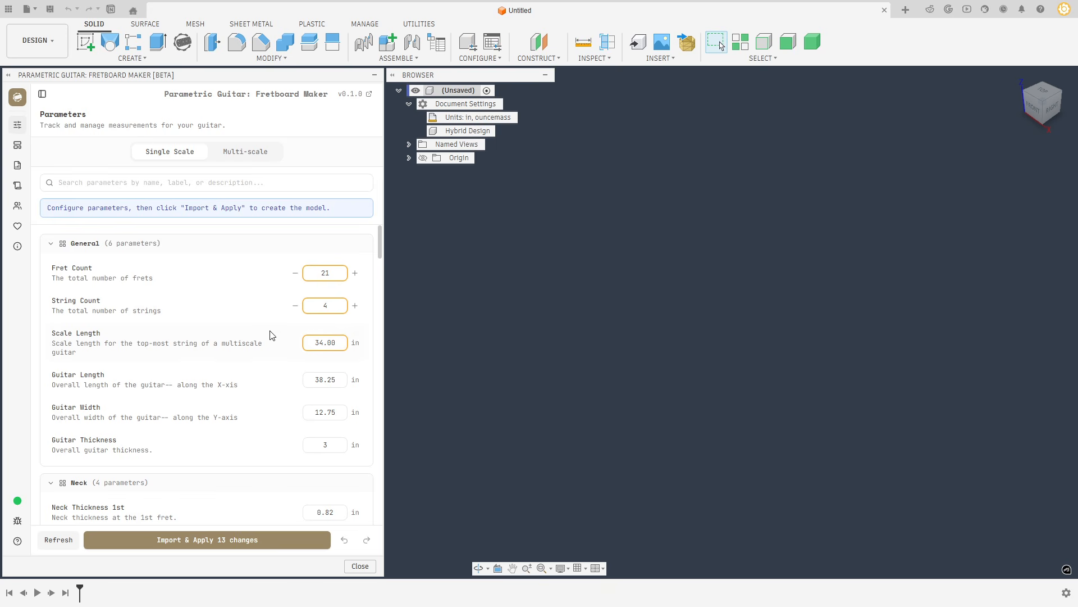
Examine the single-scale parameters loaded from the bass template, from General through Neck and Fretboard to Nut, and glance at the templates.
scroll(267, 326, "down", 3)
scroll(275, 312, "up", 3)
scroll(275, 334, "down", 5)
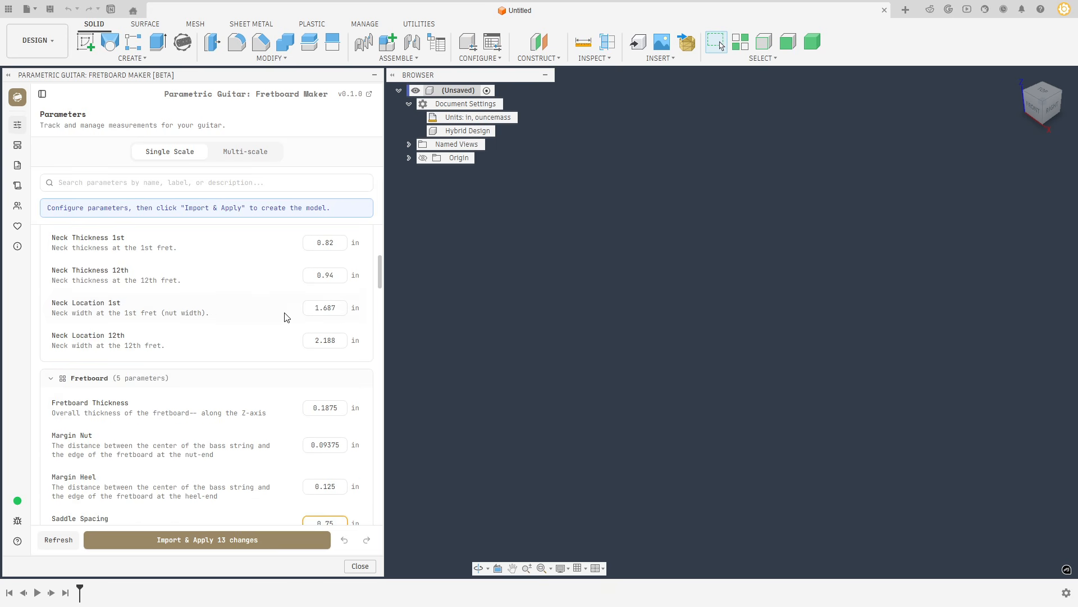
scroll(289, 320, "down", 2)
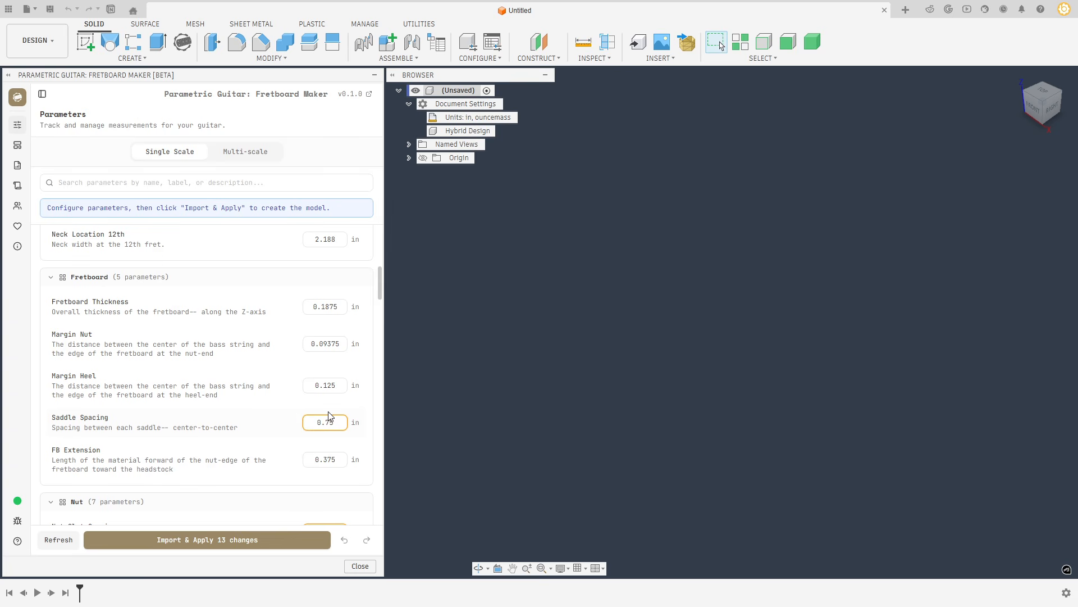
scroll(282, 455, "down", 2)
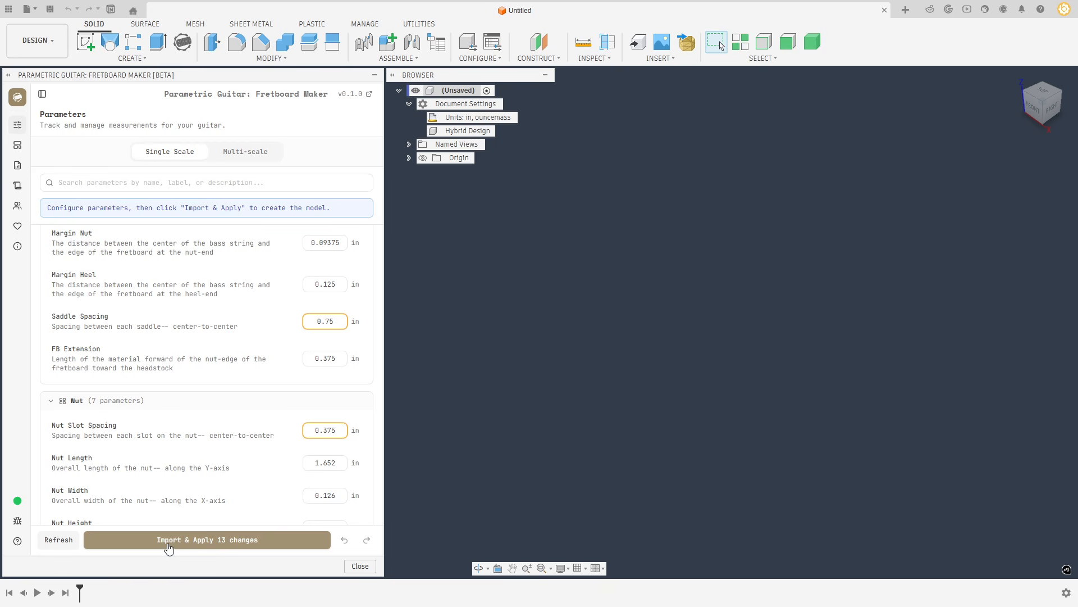
scroll(279, 461, "up", 10)
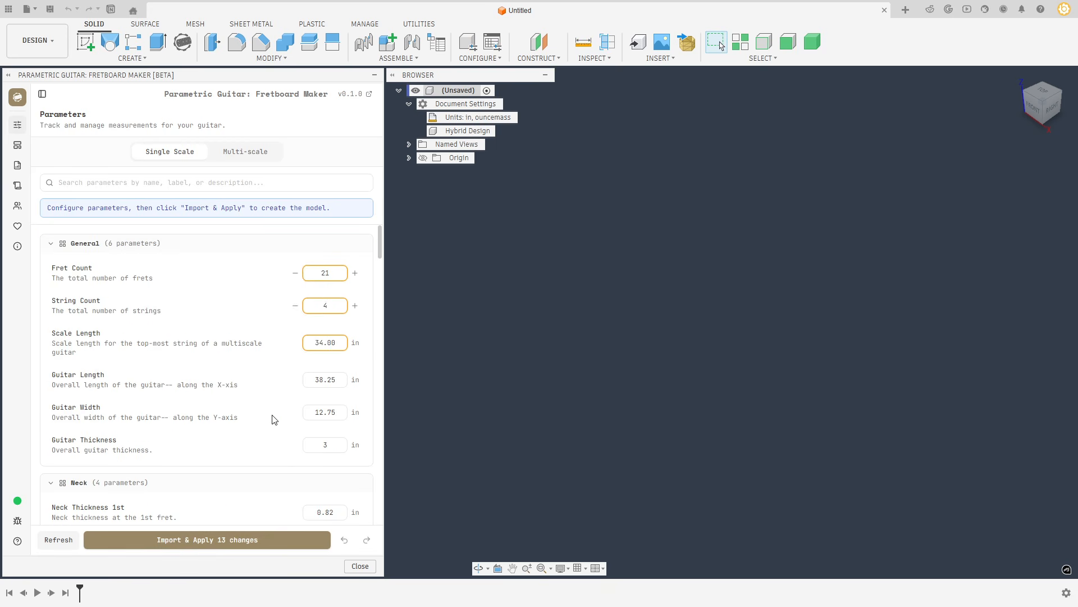
left_click(18, 144)
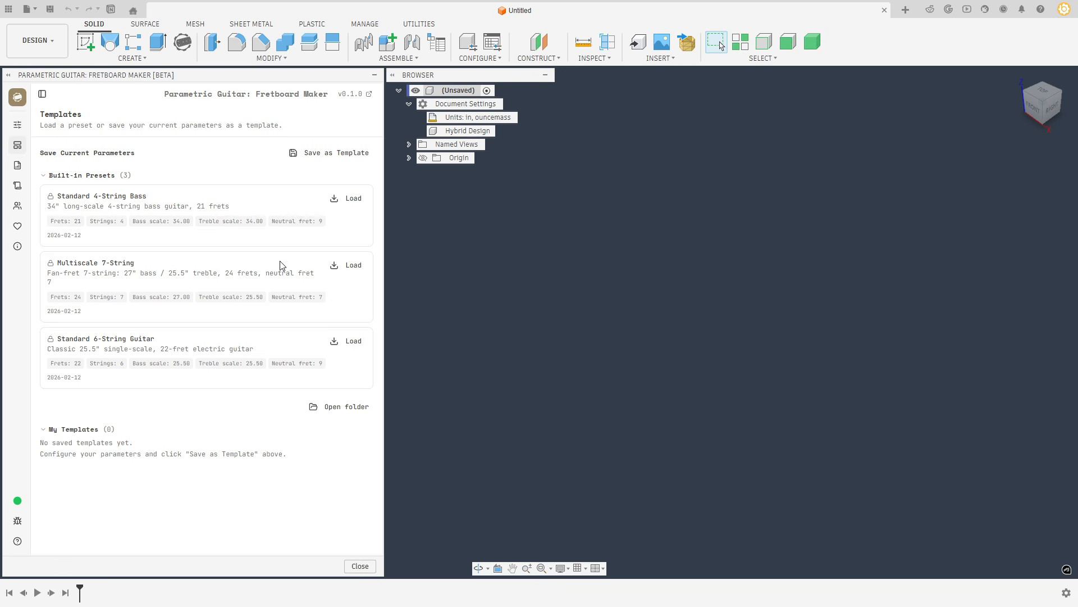
left_click(18, 126)
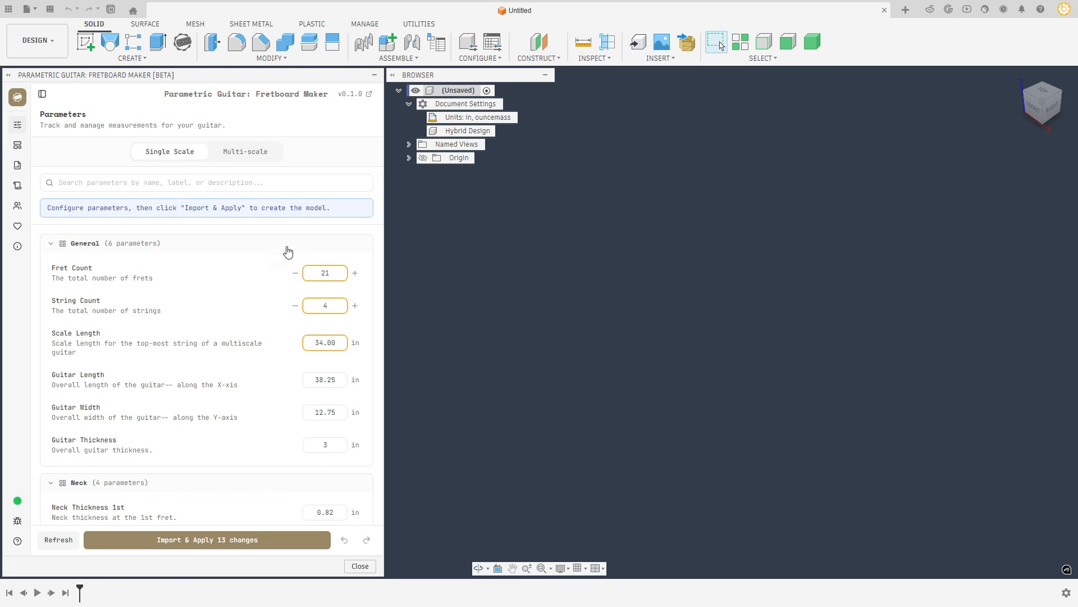
scroll(287, 393, "down", 1)
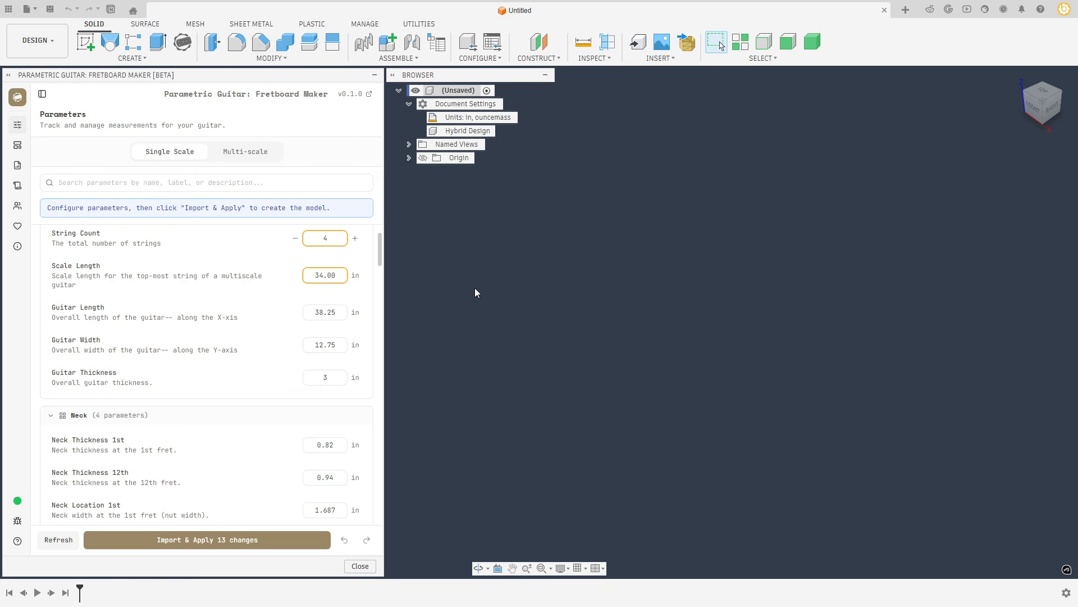
Save the current parameters as a template named "This is the one!" with the description "Definitely never changing!".
left_click(17, 145)
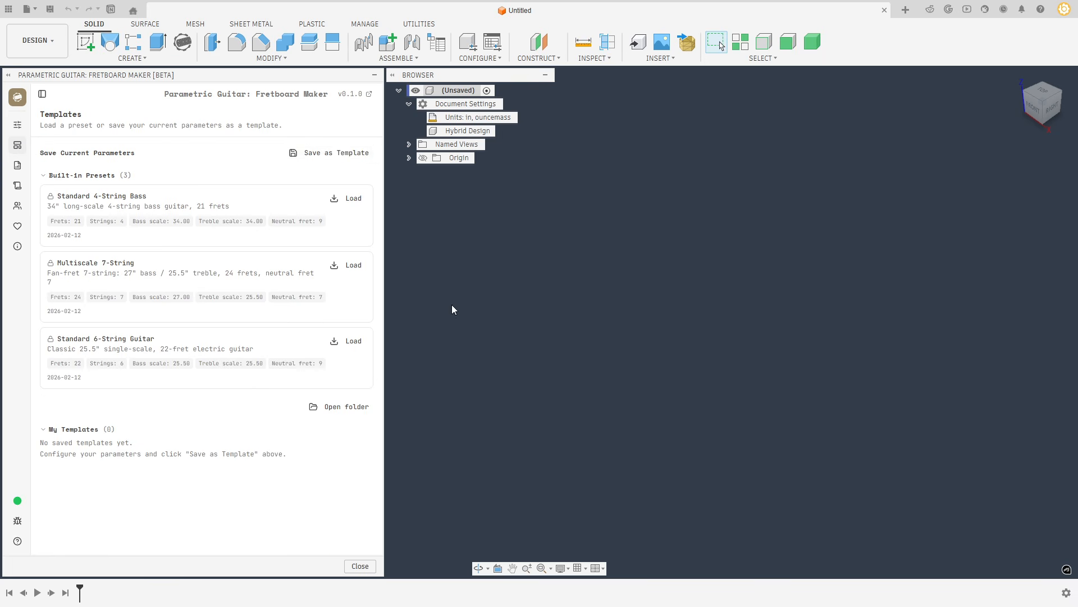
left_click(340, 152)
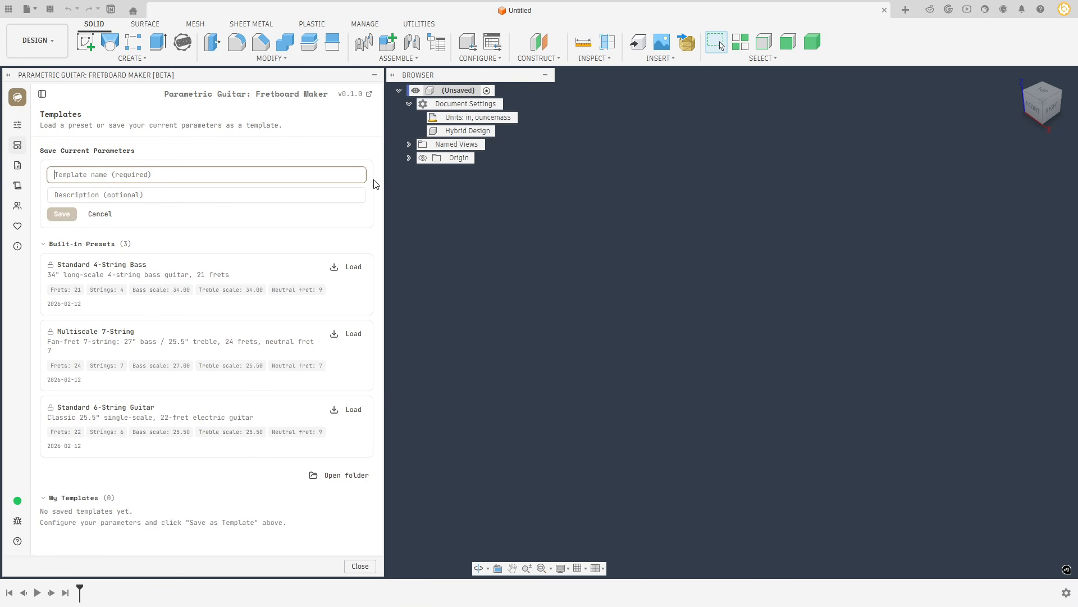
type("This is")
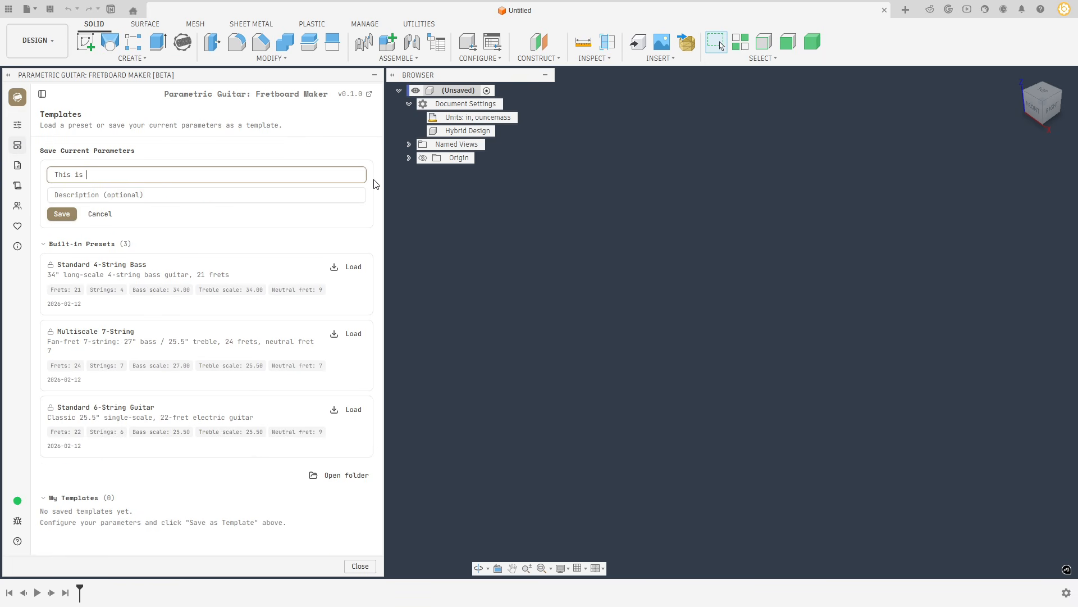
key("Tab")
type("Definitely never changing!")
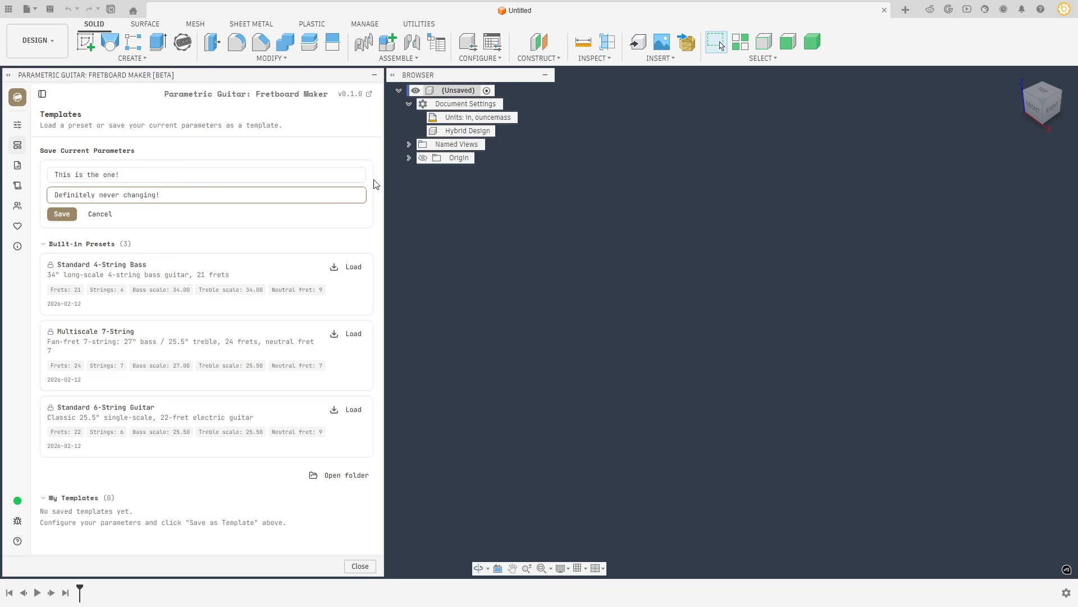
left_click(60, 214)
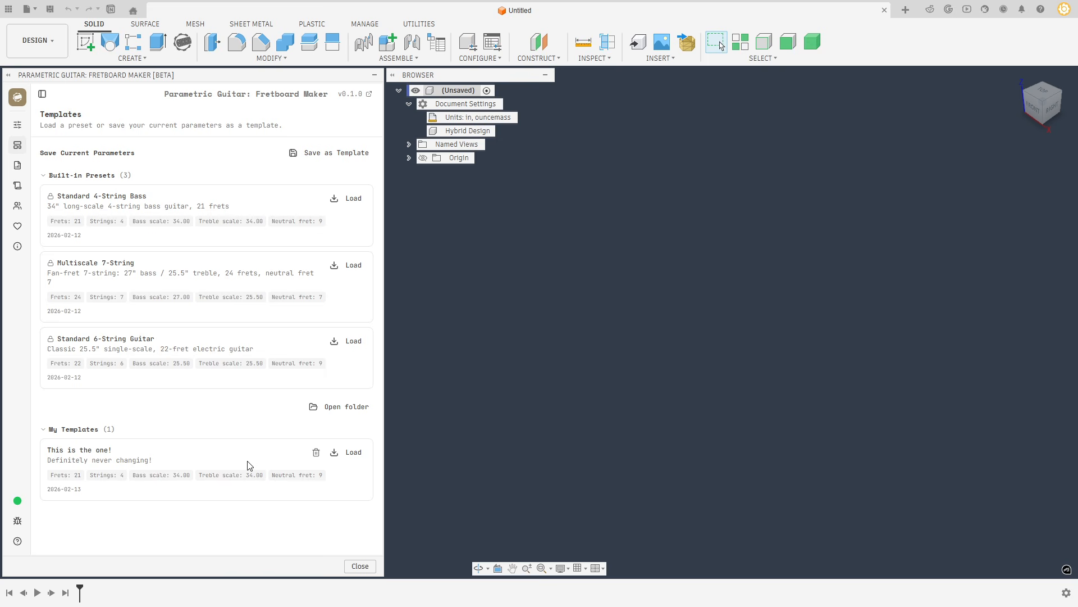
View the saved templates folder in File Explorer, close it, and delete the "This is the one!" template.
left_click(349, 413)
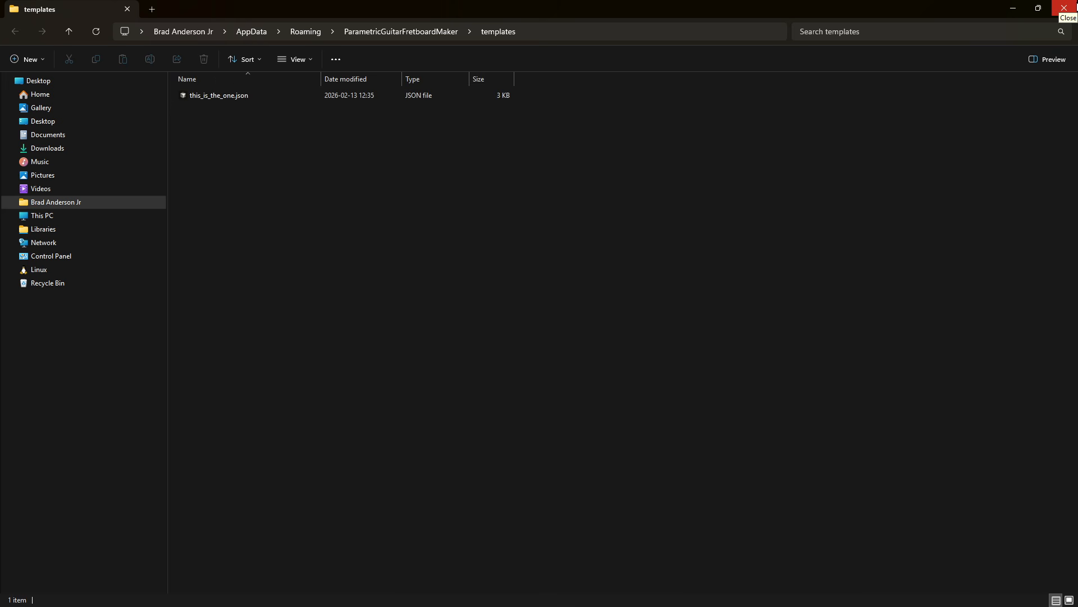
left_click(1064, 8)
left_click(316, 453)
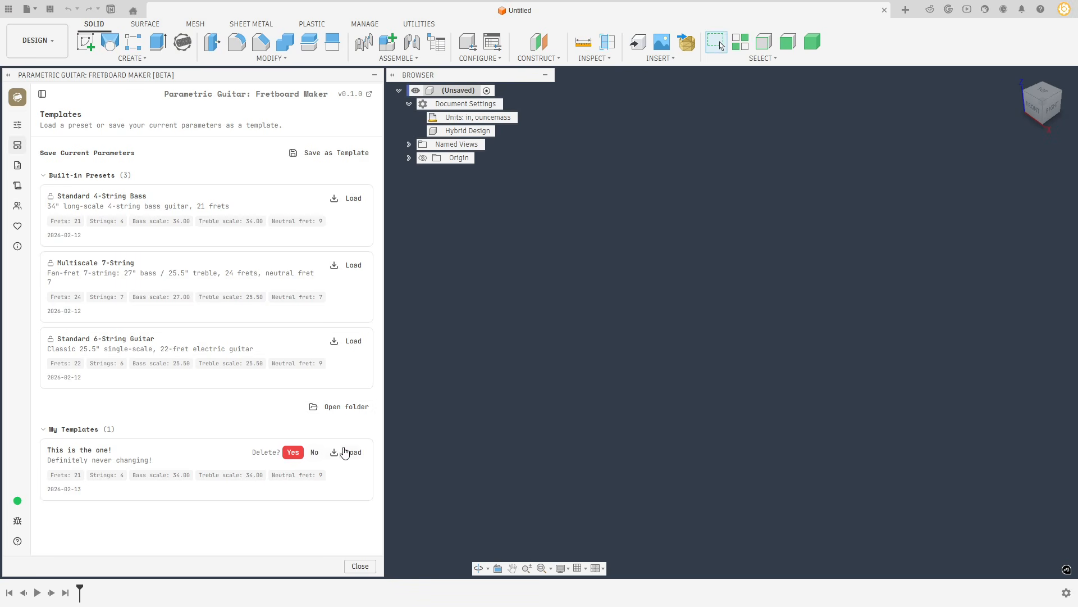
left_click(293, 452)
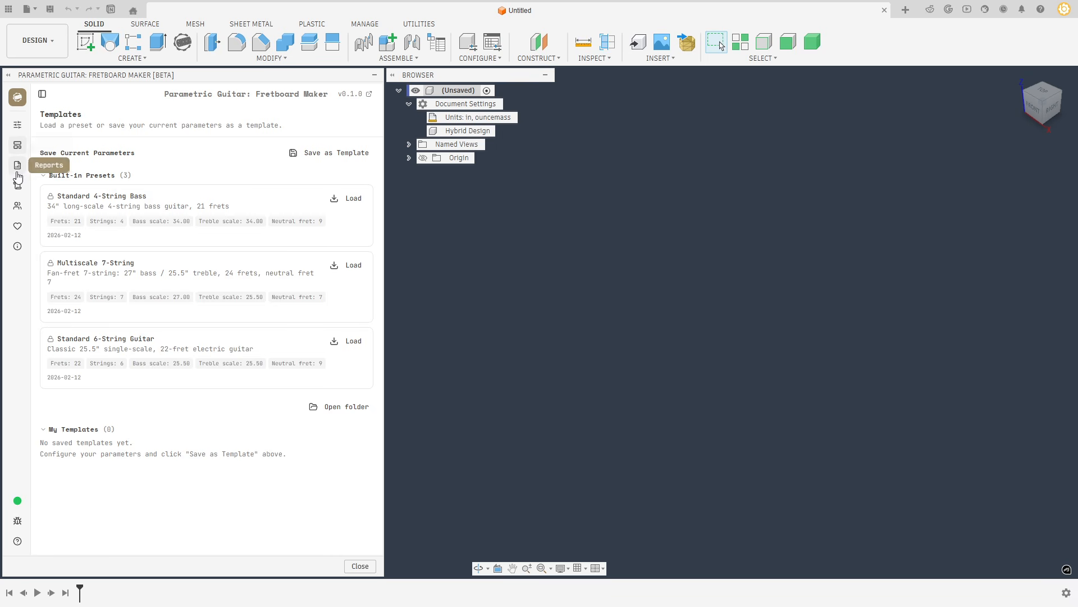
Examine the computed fretboard report: scale length, fret positions, string layout and the expanded Dimensions section.
left_click(17, 166)
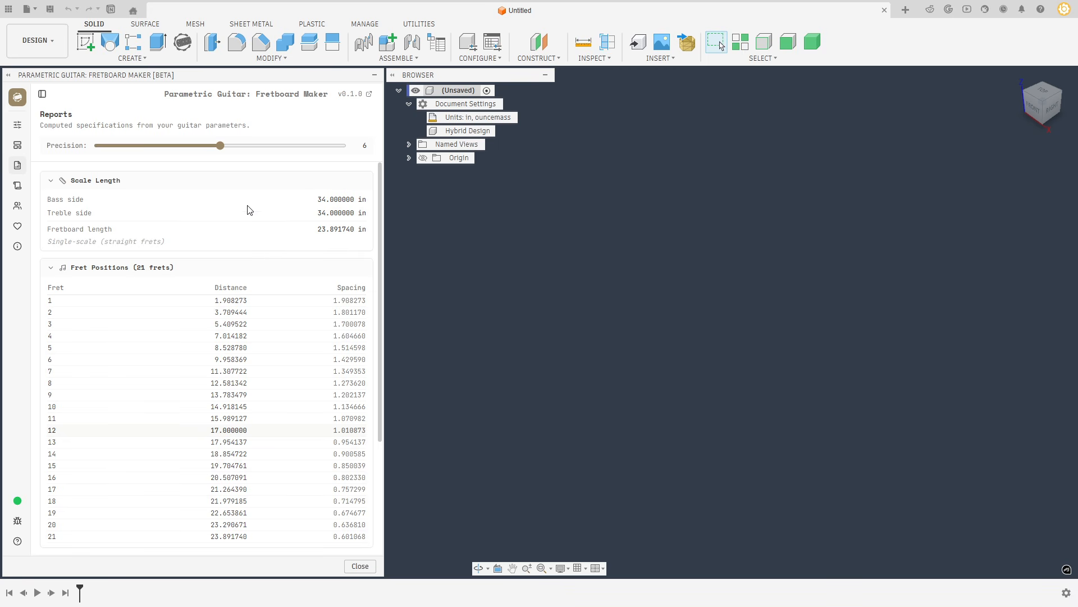
scroll(282, 229, "down", 3)
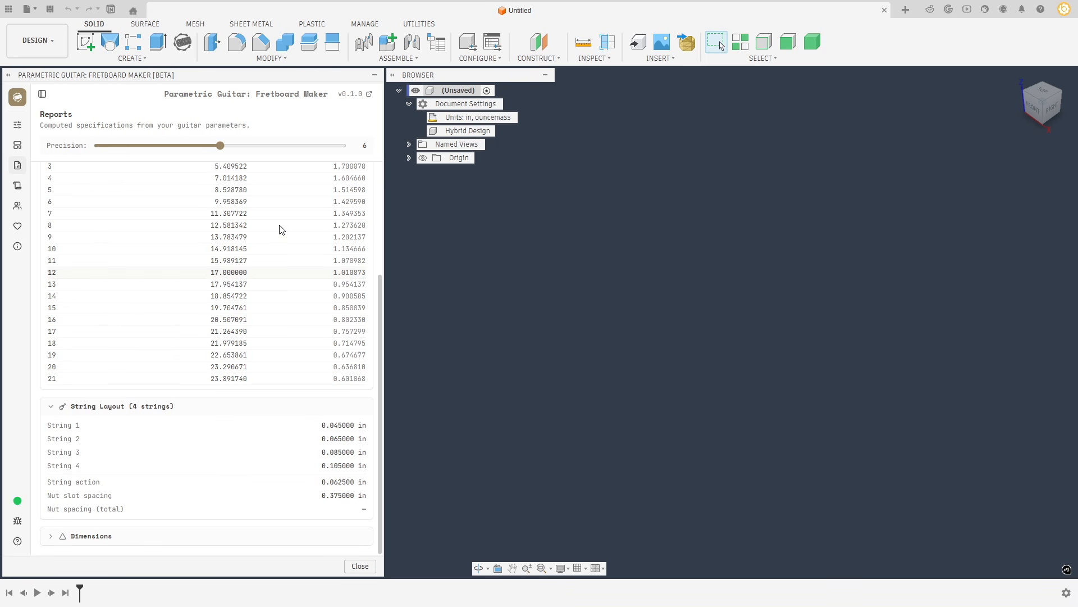
scroll(243, 399, "up", 3)
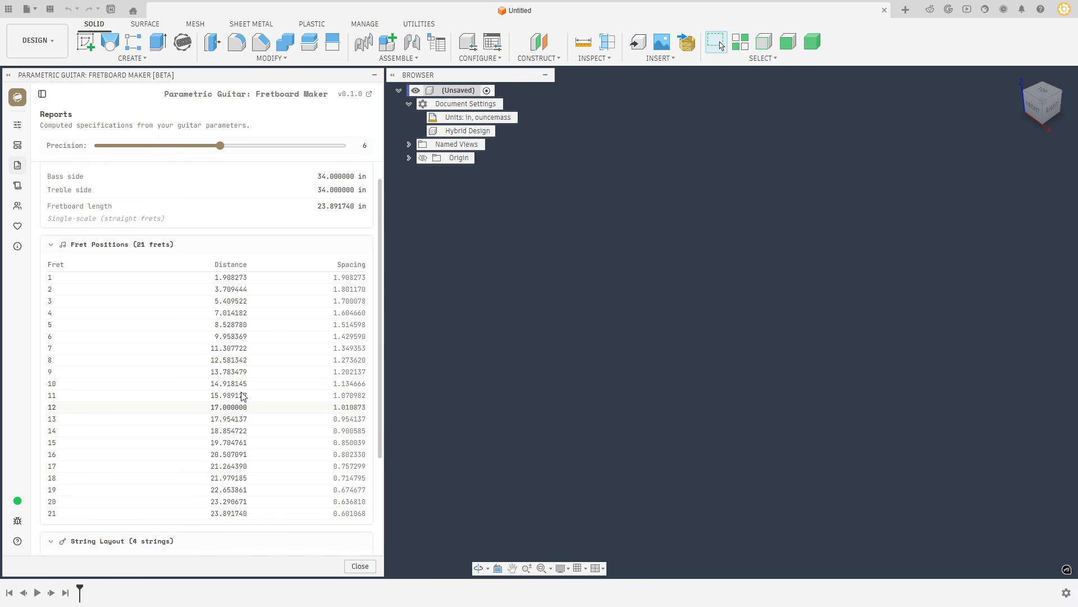
scroll(243, 395, "down", 3)
scroll(245, 371, "up", 3)
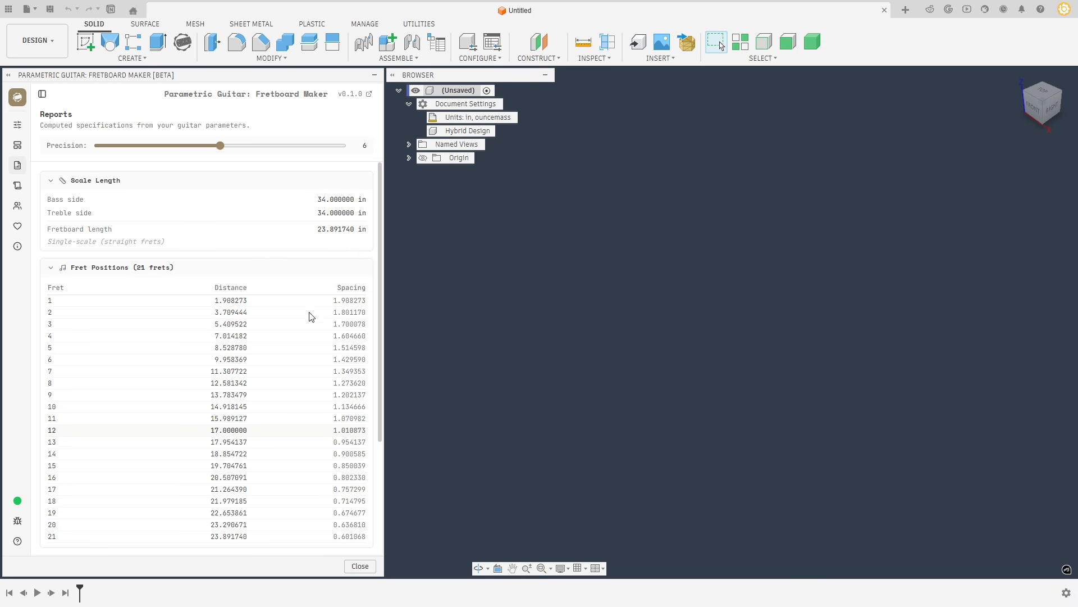
scroll(293, 251, "down", 3)
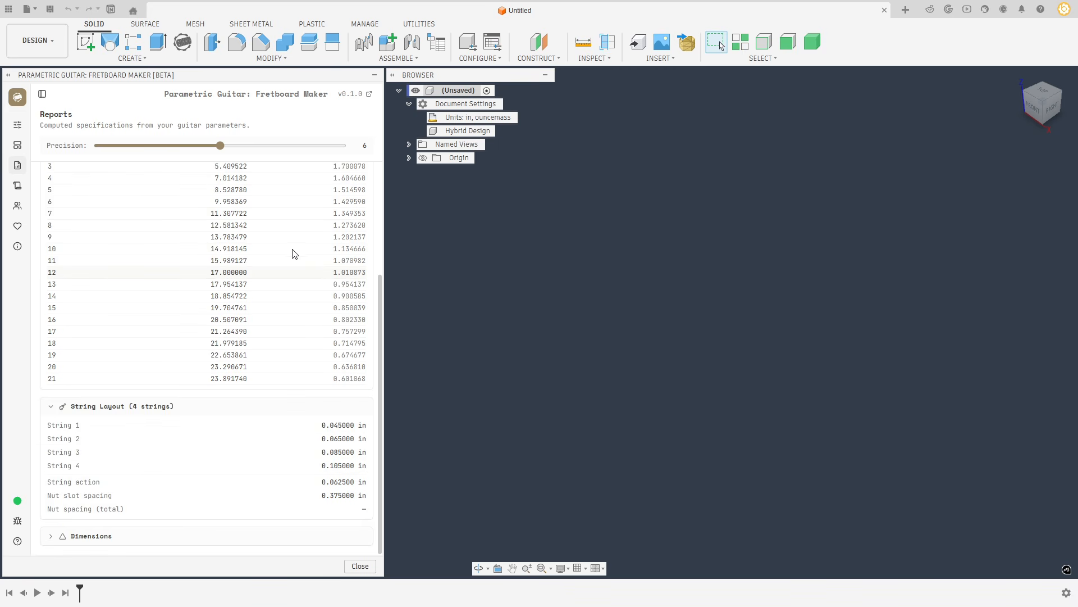
left_click(134, 538)
scroll(180, 448, "down", 5)
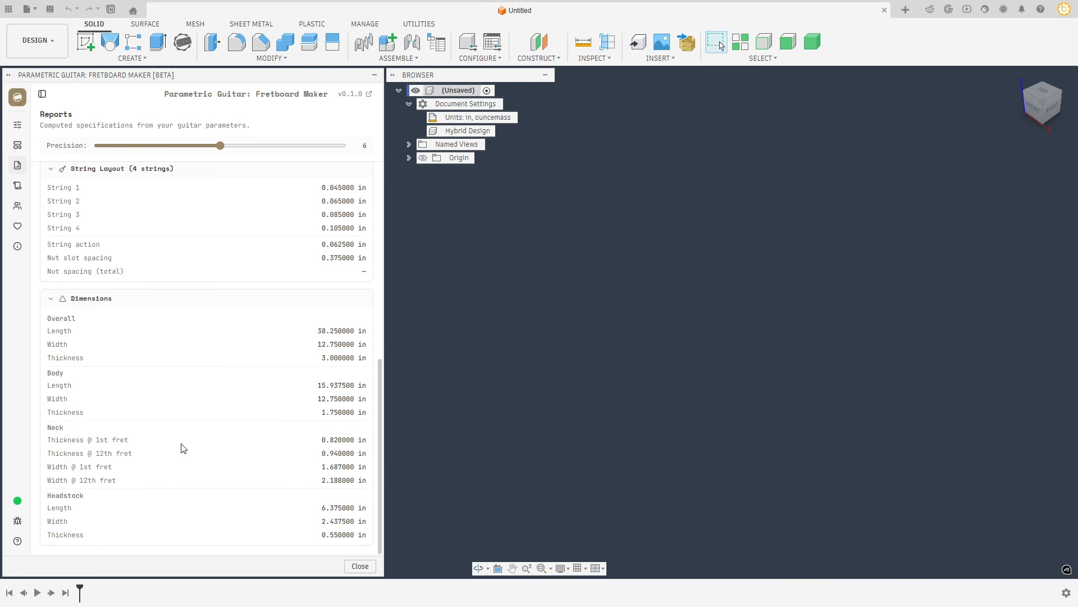
scroll(293, 364, "up", 3)
scroll(293, 364, "up", 3)
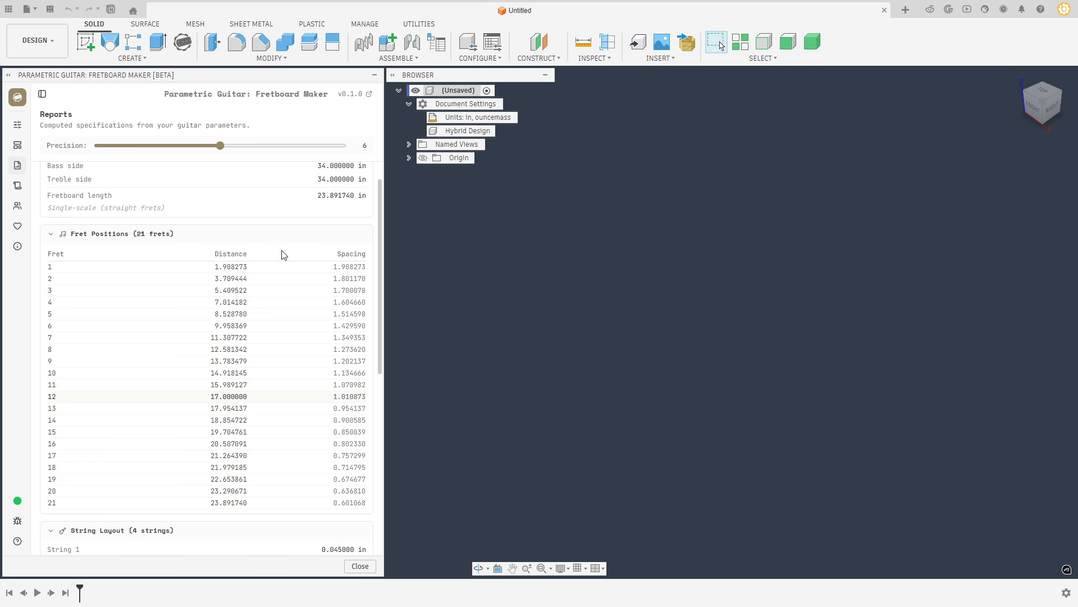
scroll(277, 245, "up", 1)
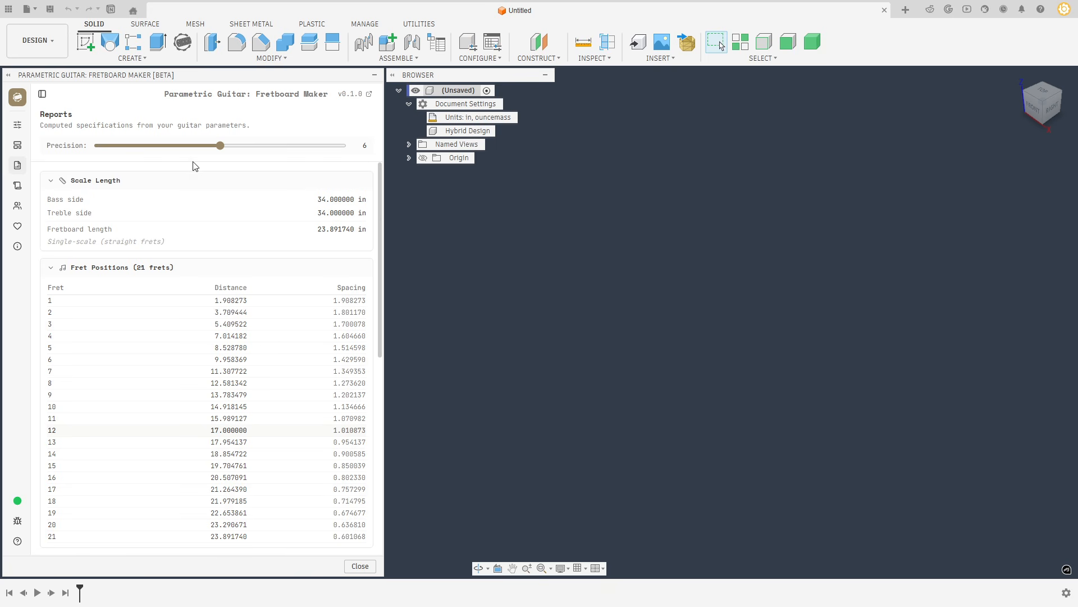
Try the report precision at 3 and 9 decimal places, and leave it set to 7.
left_click_drag(218, 145, 113, 153)
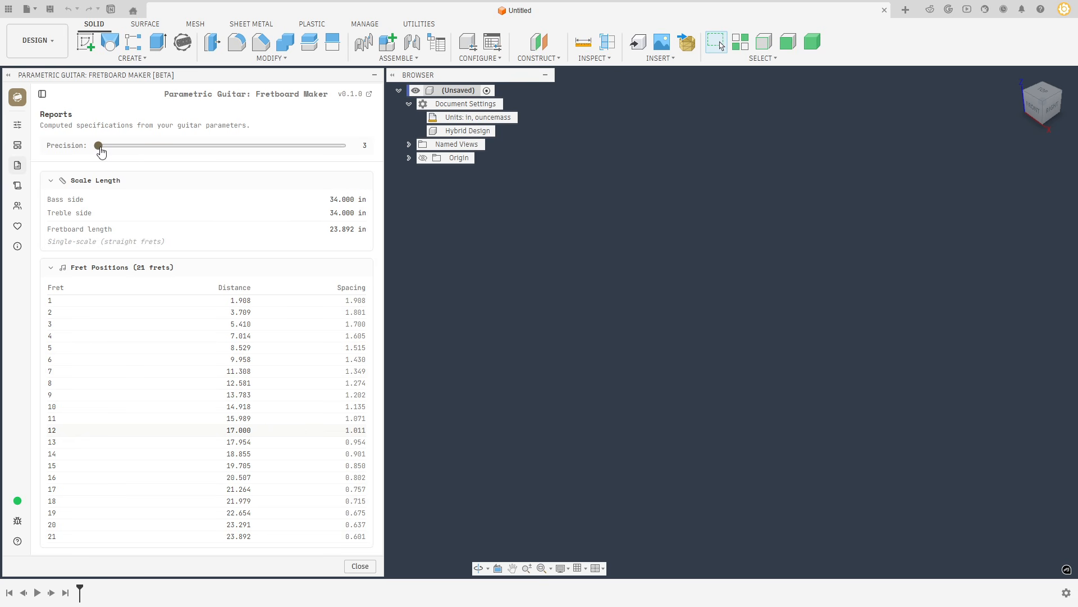
left_click_drag(99, 146, 365, 146)
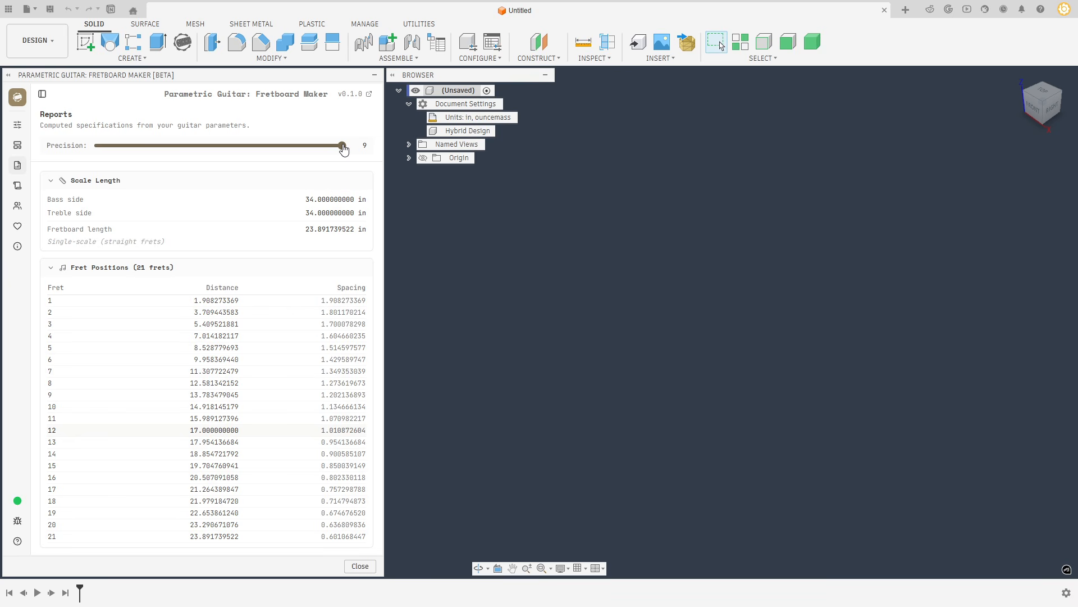
left_click_drag(344, 147, 250, 150)
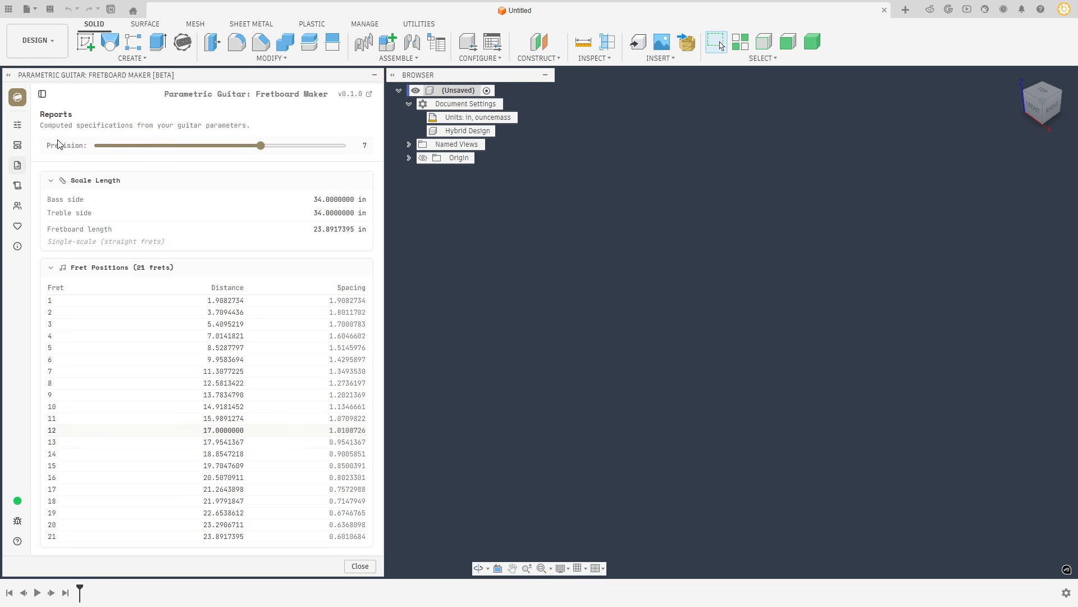
Look through the add-in's Changelog, Community, Support and About pages.
left_click(18, 186)
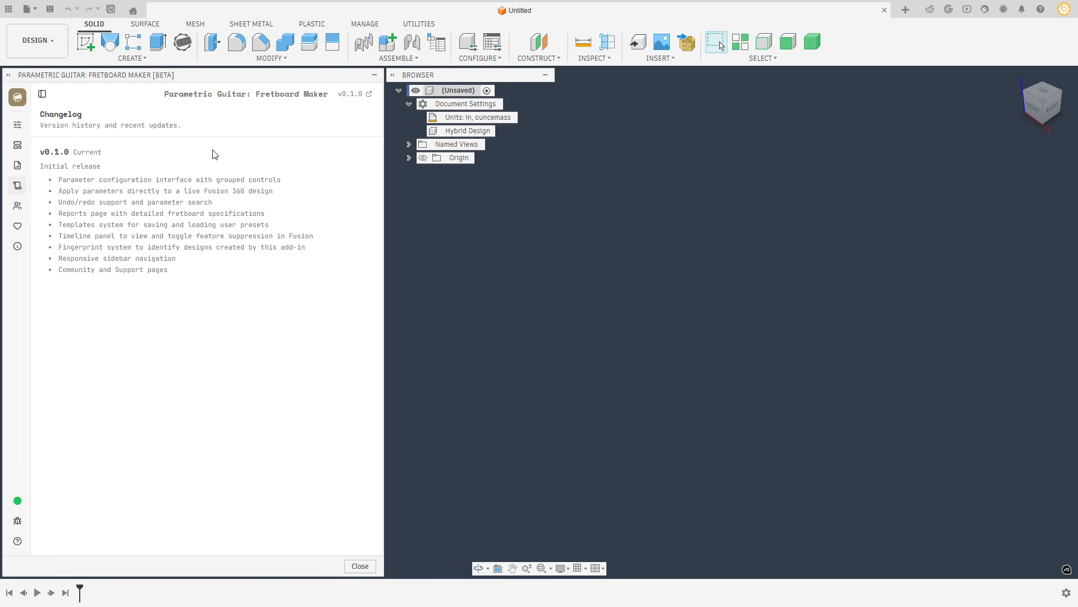
left_click(17, 206)
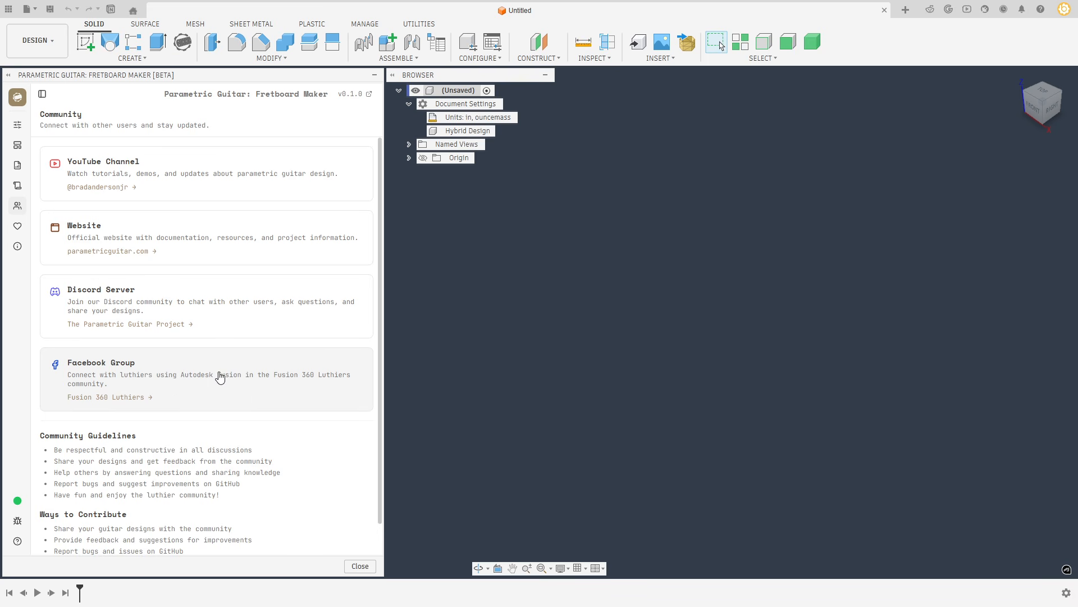
scroll(275, 366, "down", 1)
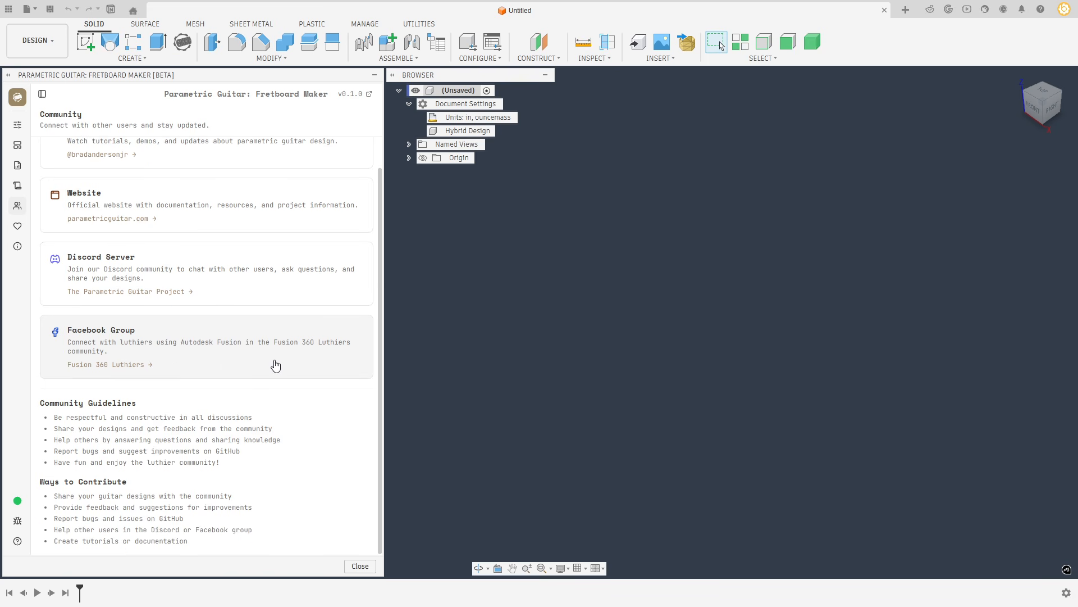
scroll(196, 376, "up", 1)
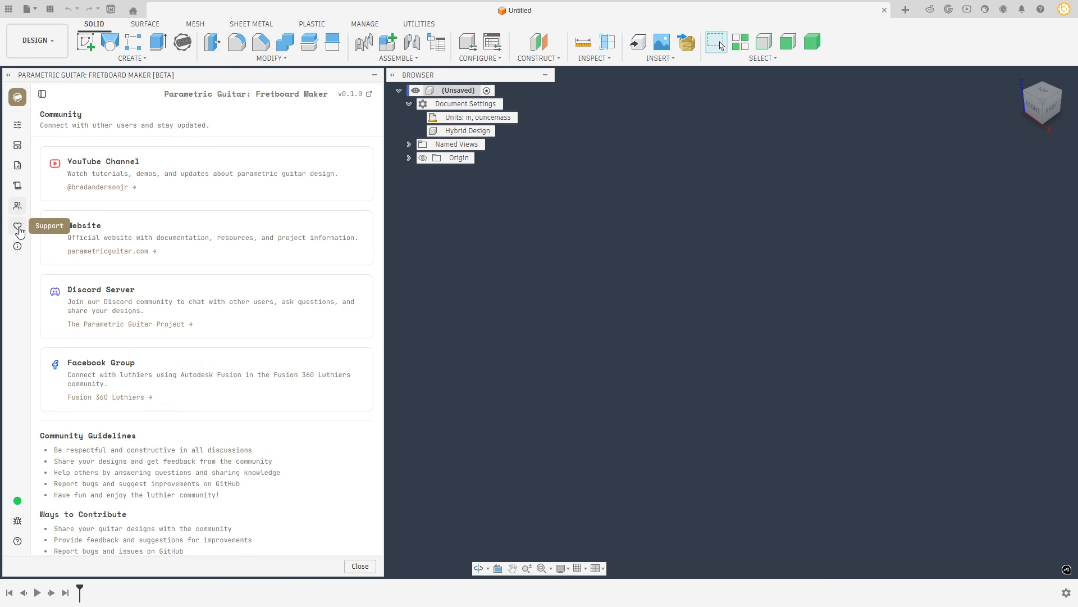
left_click(18, 227)
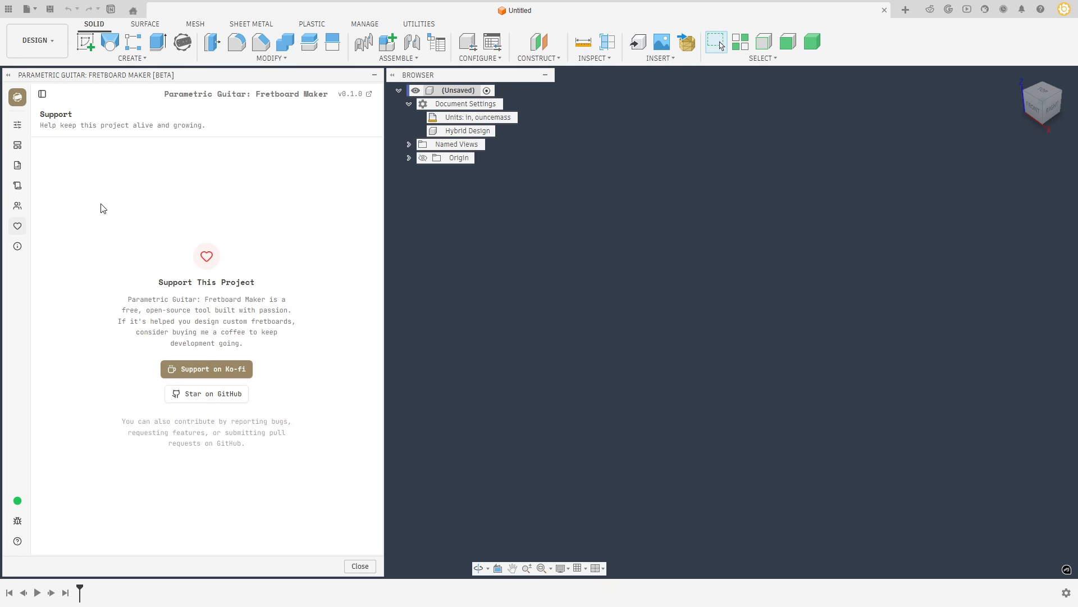
left_click(17, 246)
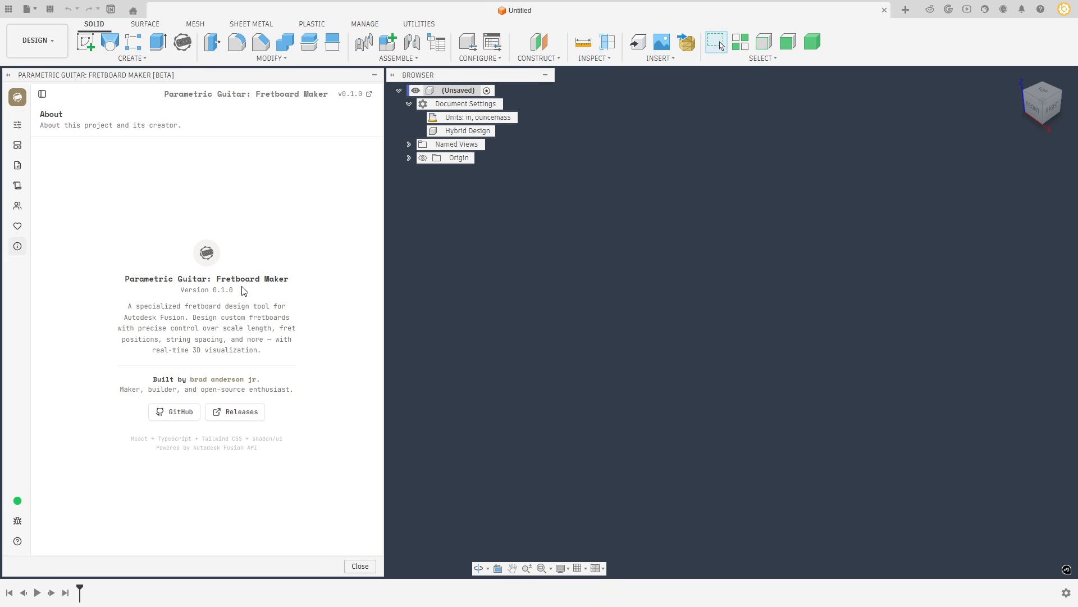
Expand the add-in's navigation sidebar to show its labels and connection status, and reload the add-in page.
left_click(41, 97)
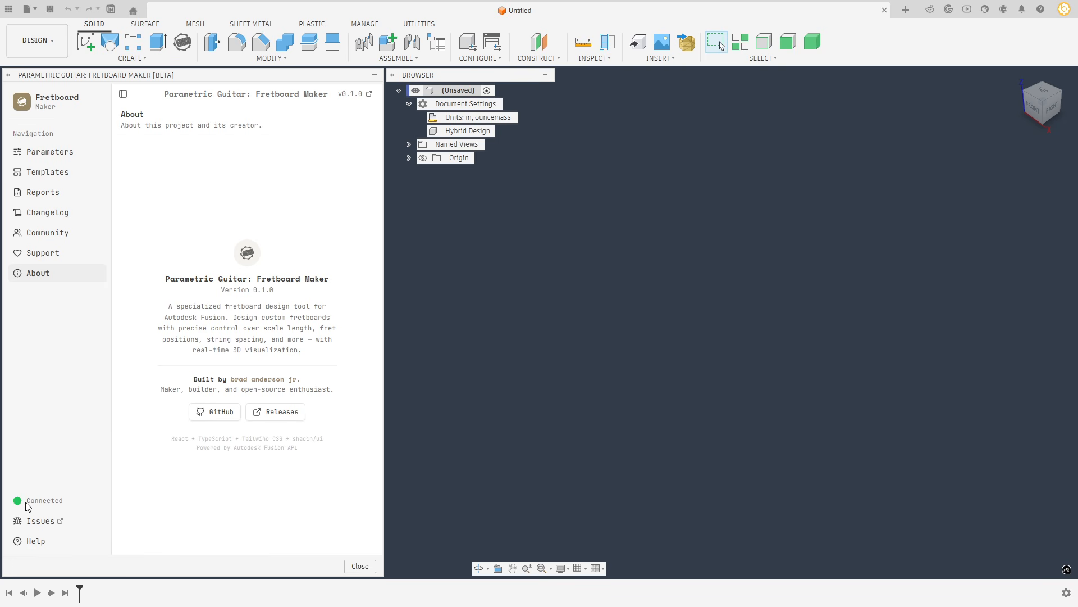
right_click(90, 438)
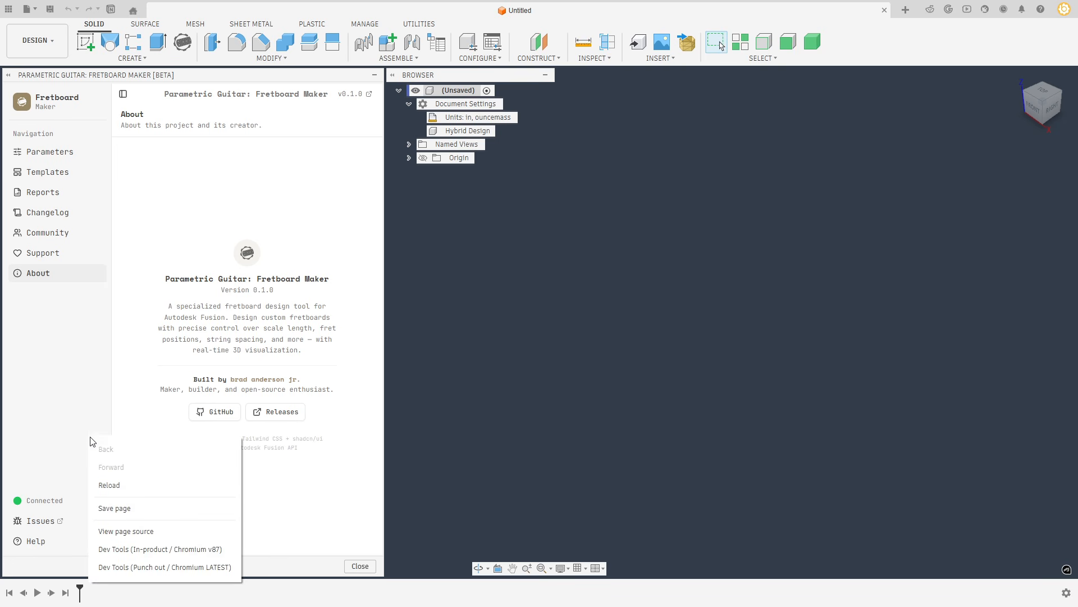
left_click(141, 484)
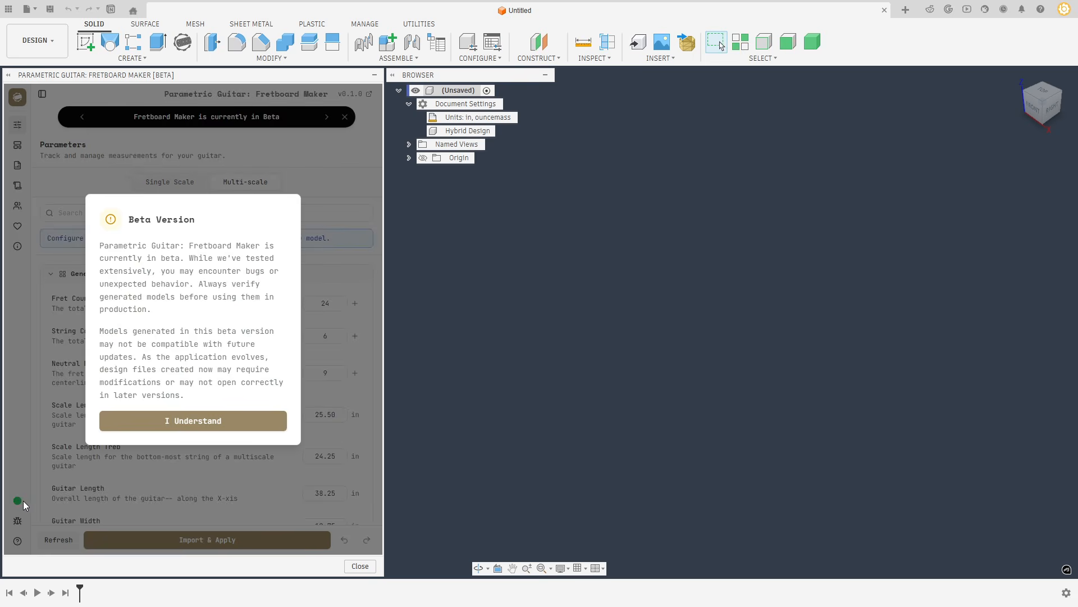
Acknowledge the beta notice, and read through the add-in's Help page from Getting Started to Resources.
left_click(205, 426)
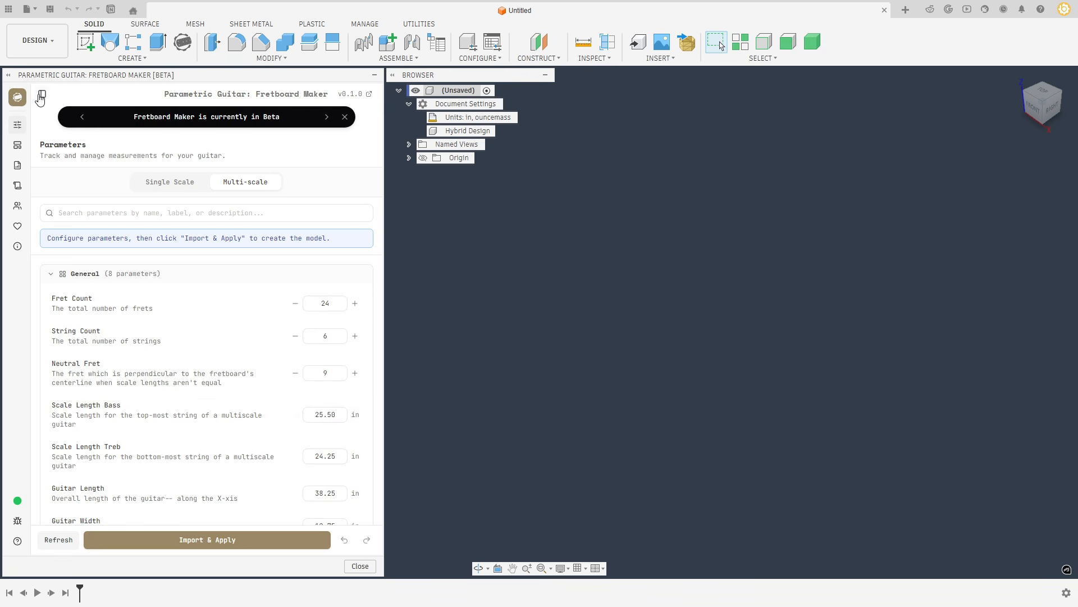
left_click(42, 94)
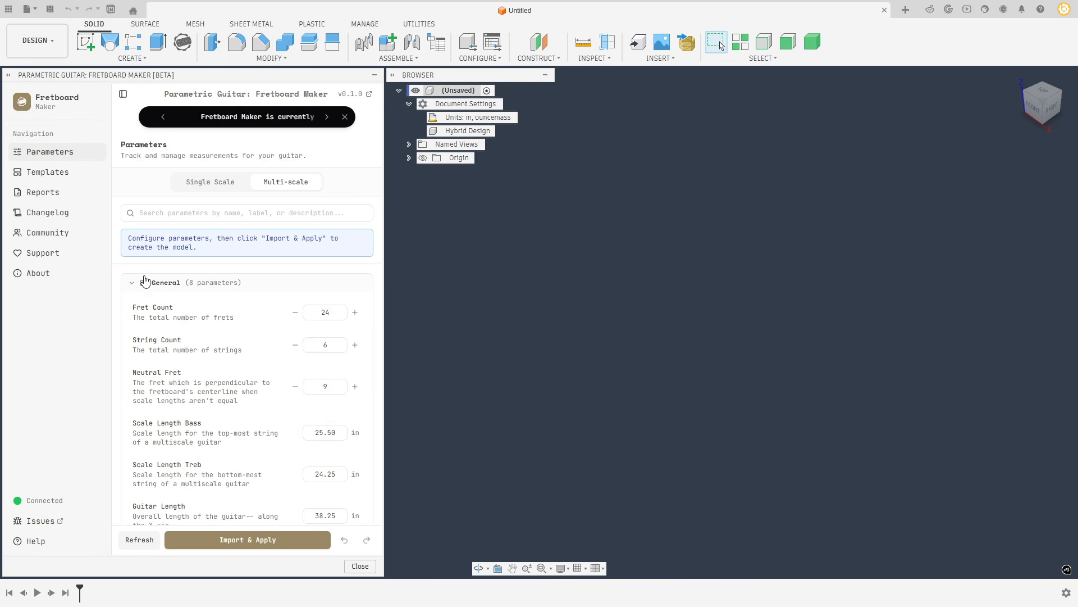
left_click(72, 541)
scroll(288, 284, "down", 5)
scroll(285, 236, "down", 12)
scroll(284, 236, "down", 10)
scroll(285, 236, "up", 20)
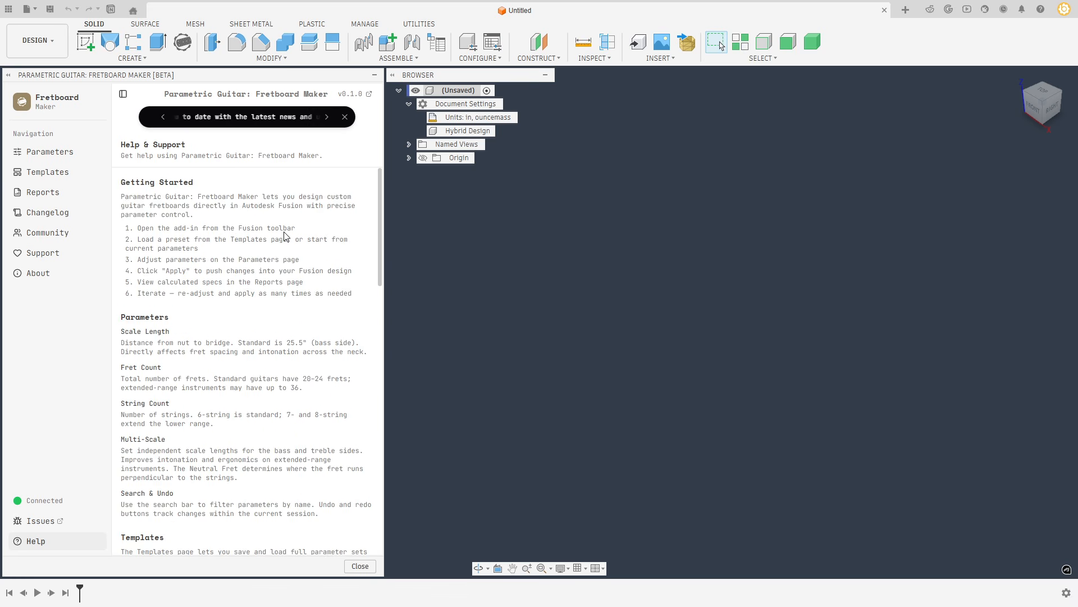
scroll(285, 236, "down", 20)
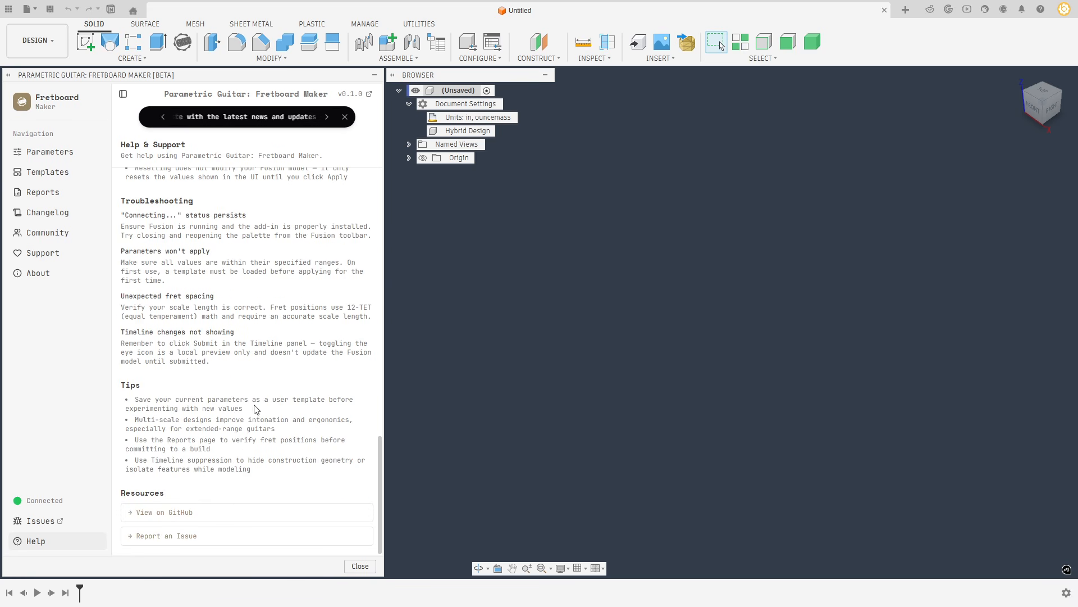
scroll(256, 399, "up", 20)
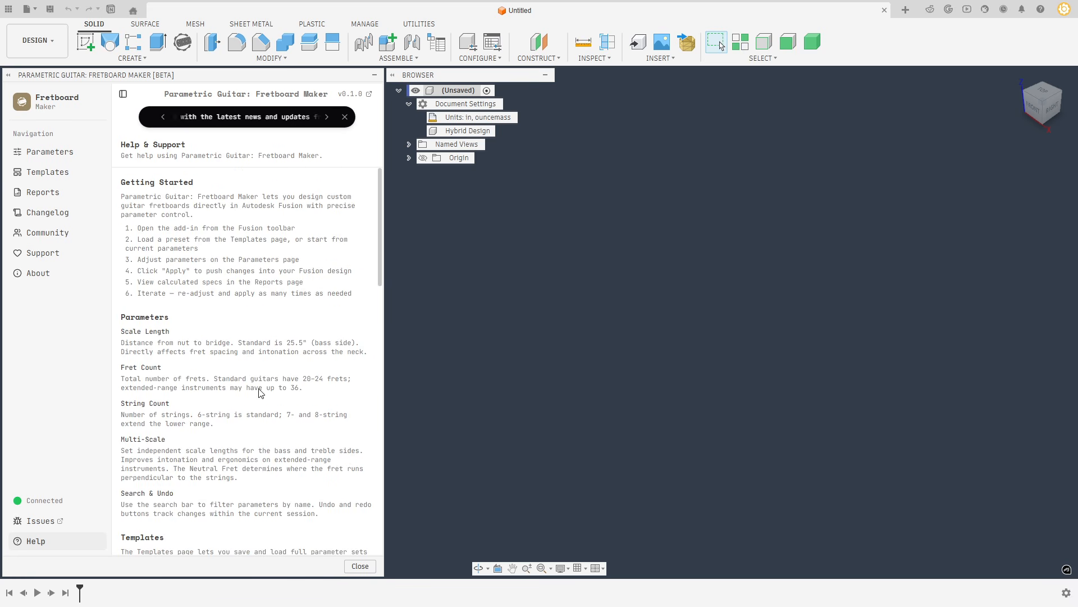
Return to the Parameters page with the sidebar collapsed, and compare its Single Scale and Multi-scale modes.
left_click(42, 152)
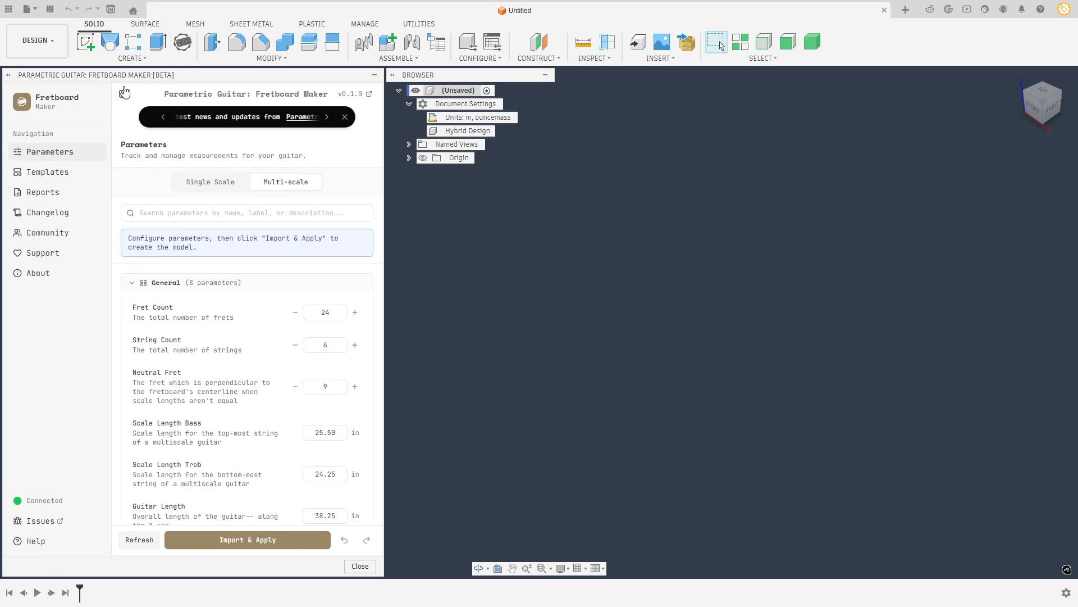
left_click(123, 94)
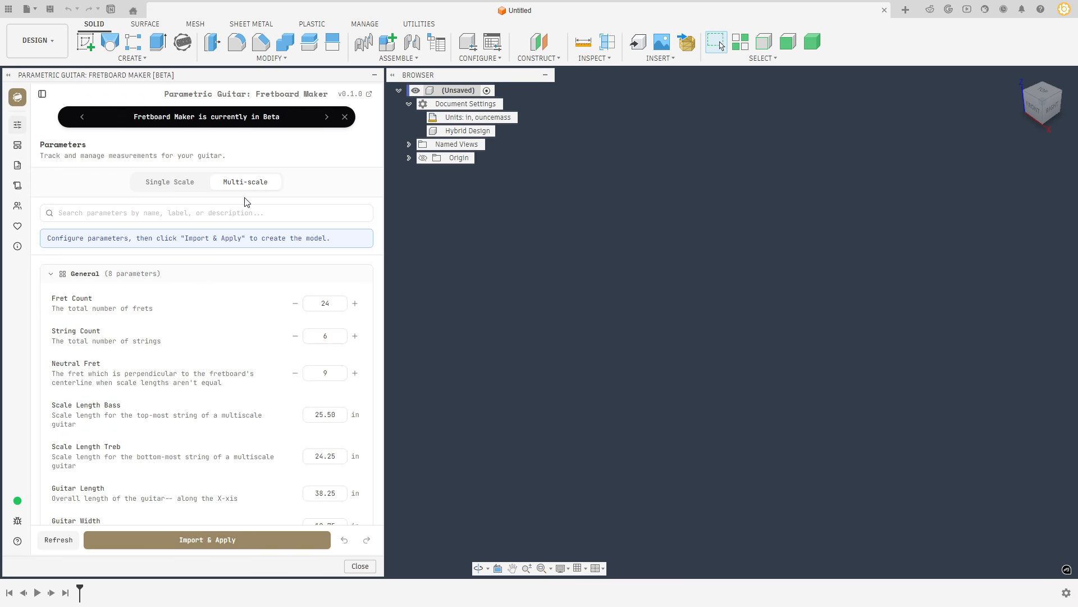
left_click(189, 185)
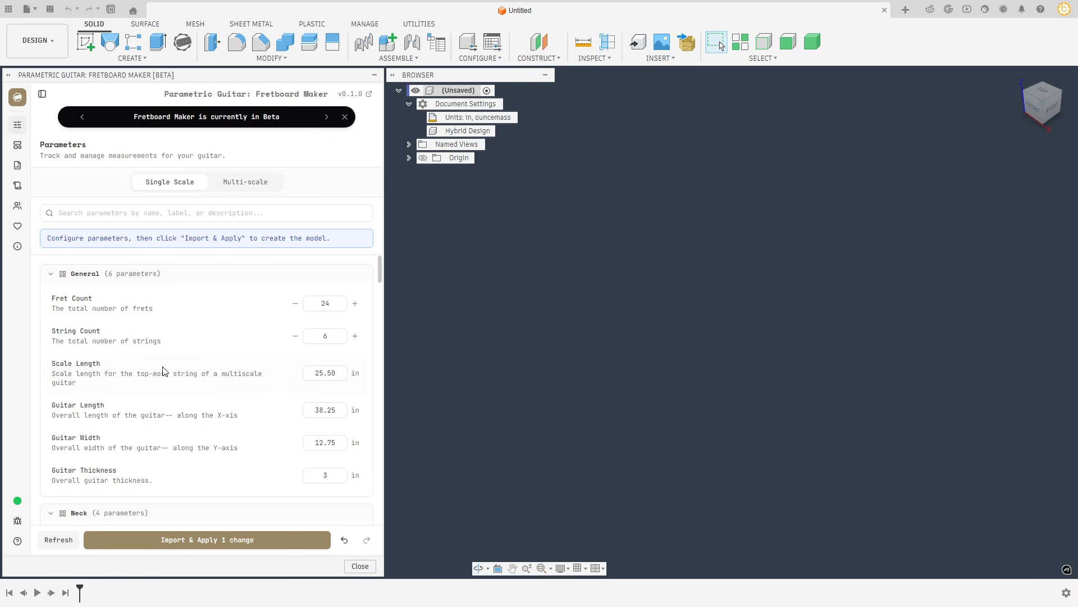
left_click(262, 188)
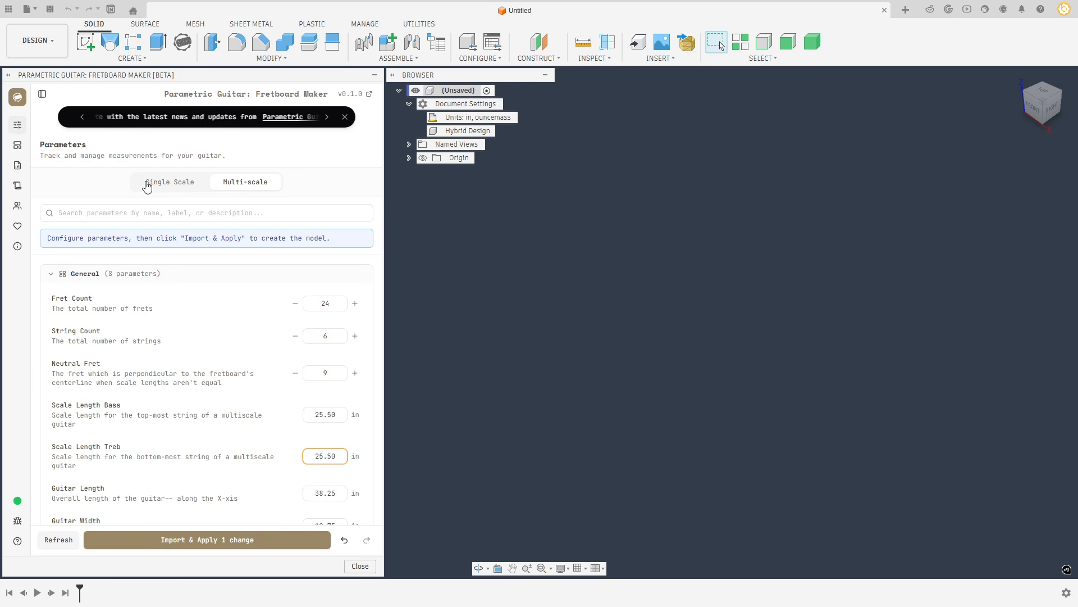
Search the add-in's parameters for "Radius", and clear the search.
left_click(209, 218)
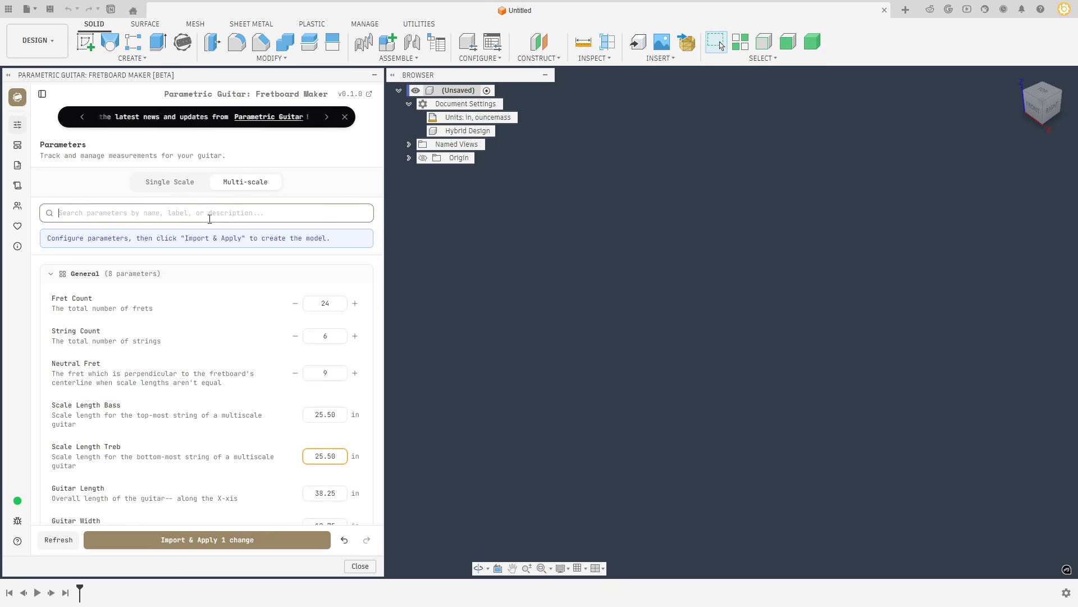
type("Radius")
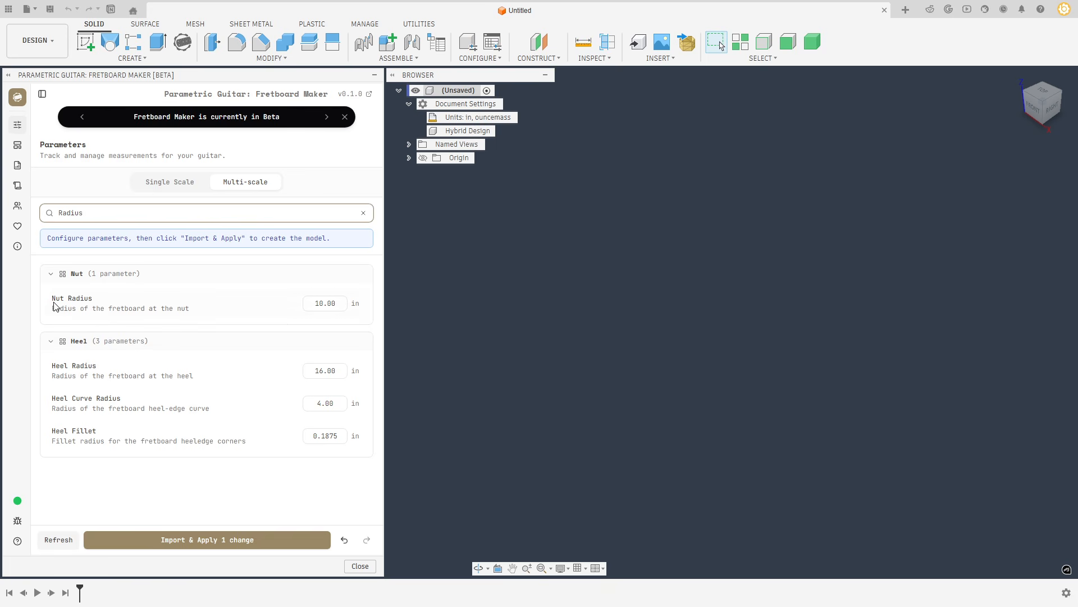
left_click(364, 214)
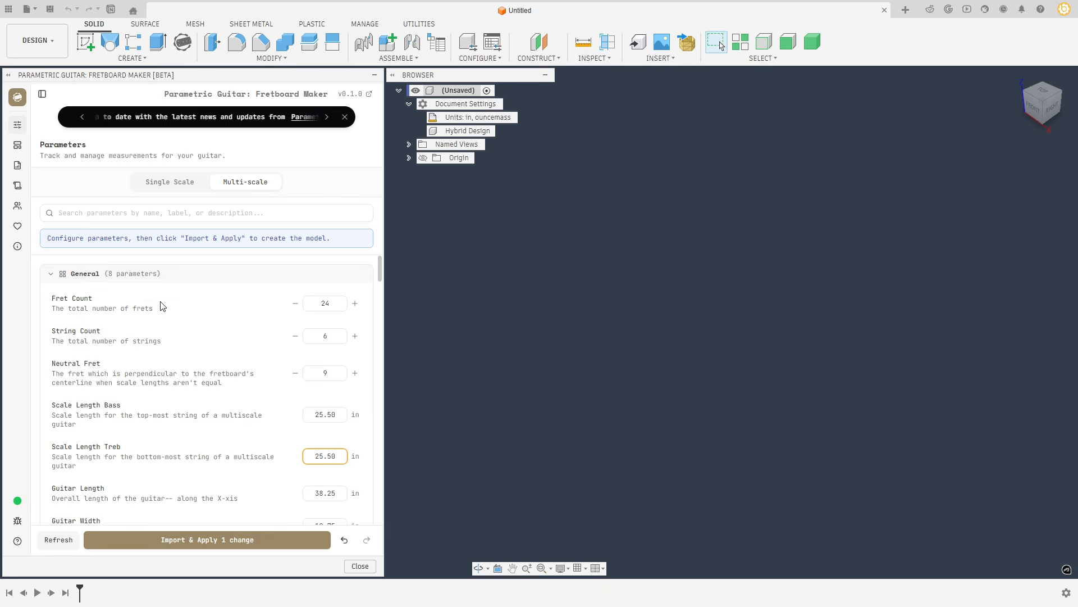
Collapse the General and Neck parameter groups to view the Fretboard group, and expand General again.
left_click(105, 273)
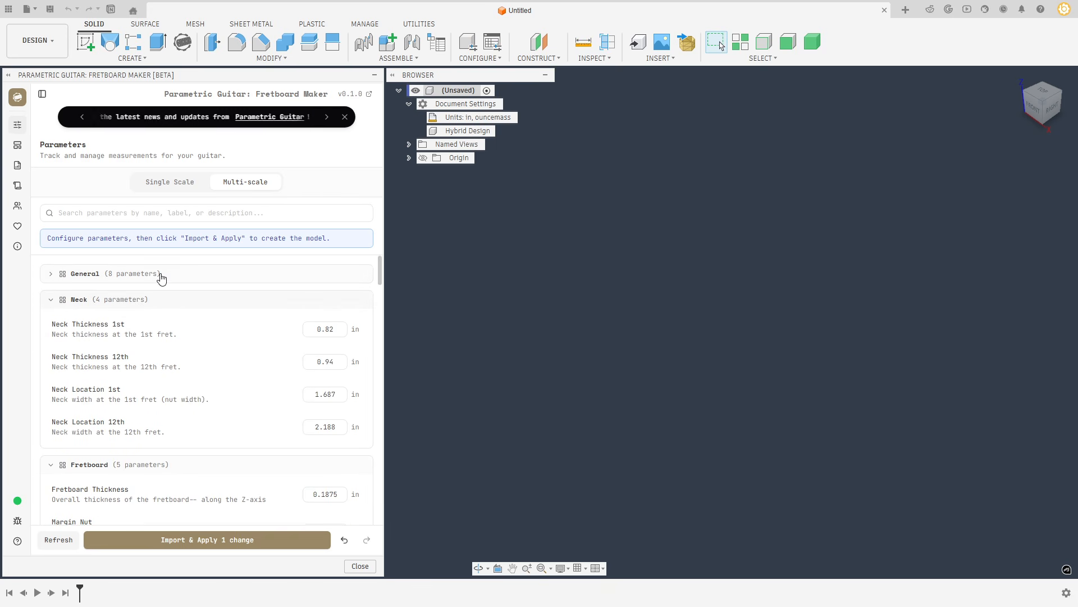
scroll(161, 472, "down", 1)
scroll(169, 426, "up", 1)
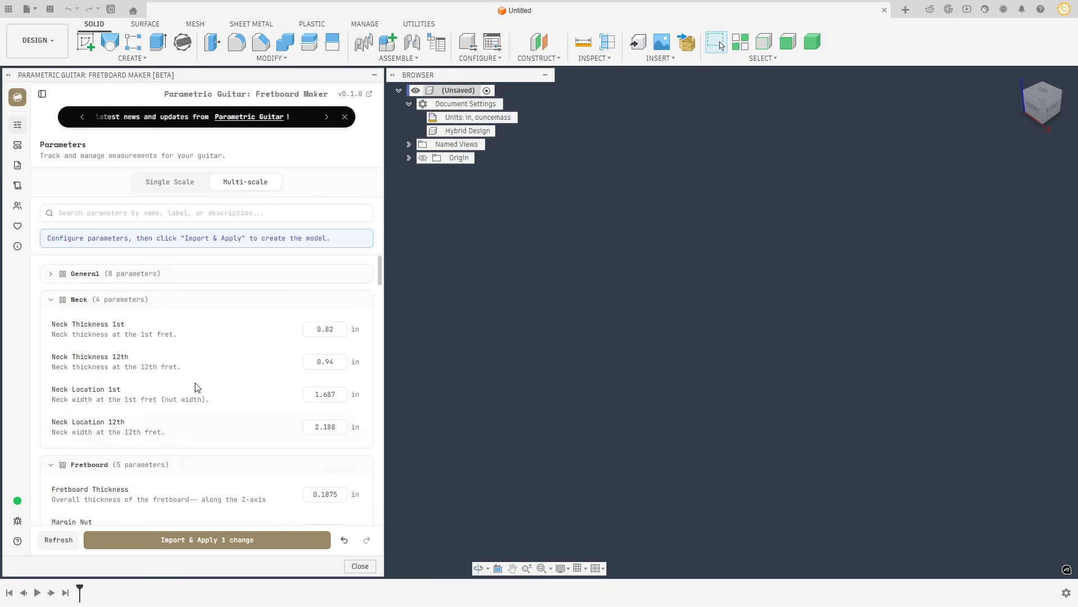
left_click(141, 299)
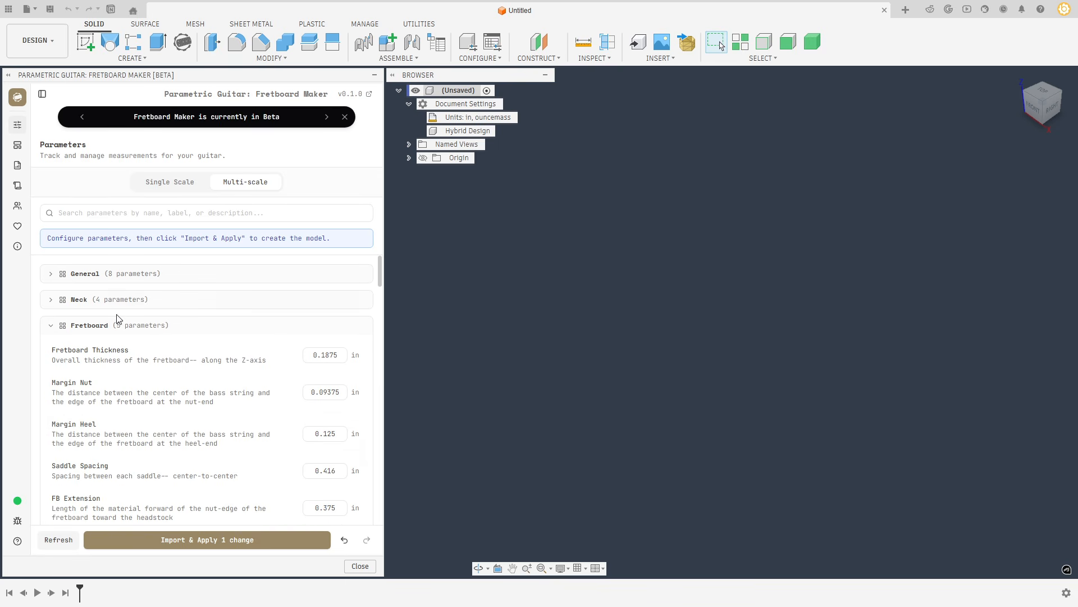
left_click(119, 274)
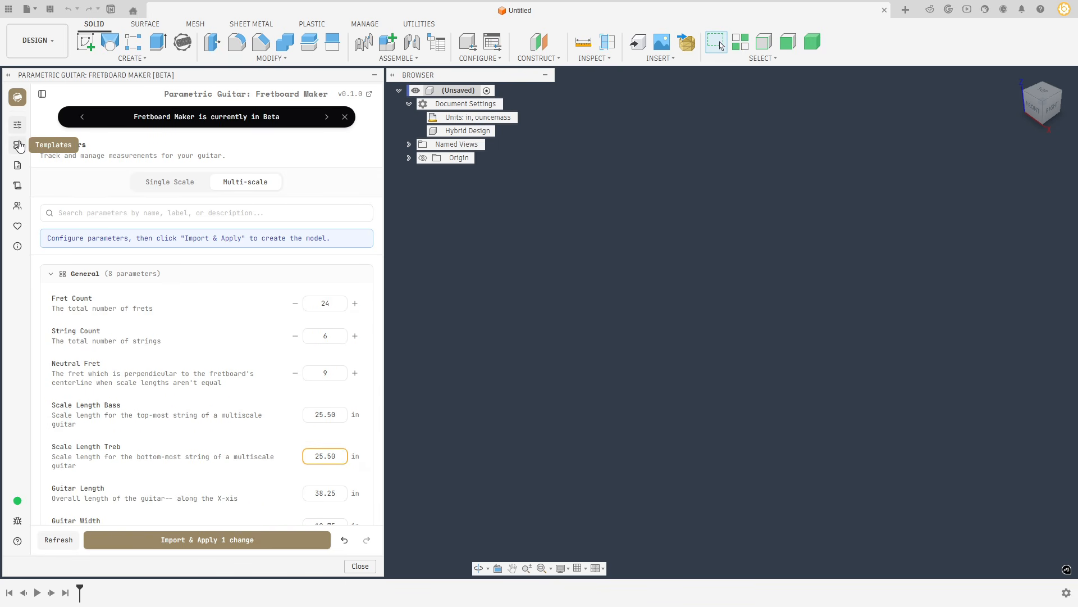
Load the built-in Standard 6-String Guitar preset, and import and apply it to generate the fretboard model.
left_click(17, 147)
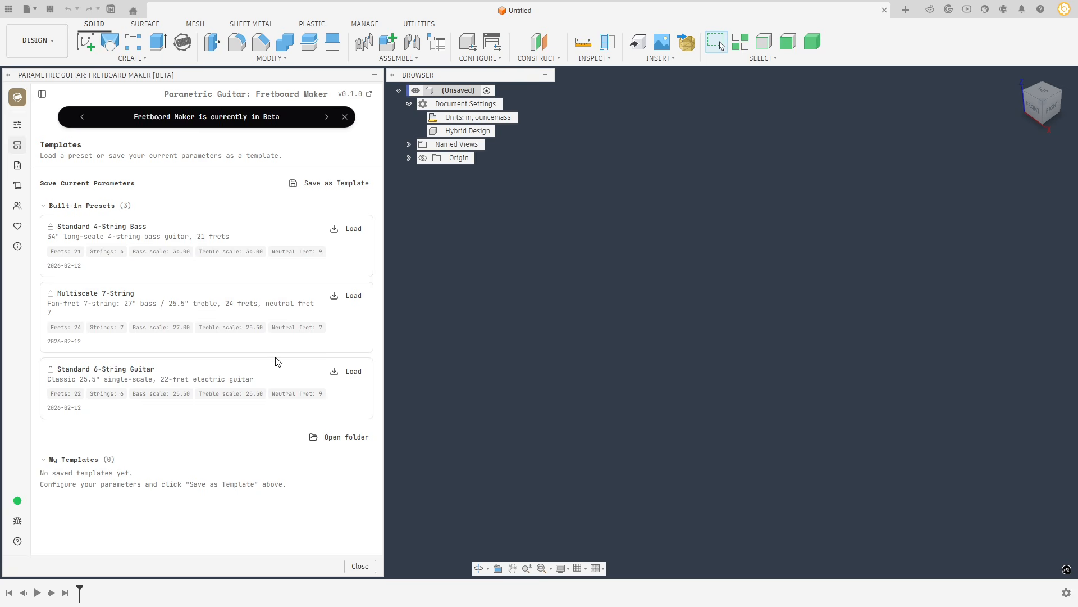
left_click(345, 372)
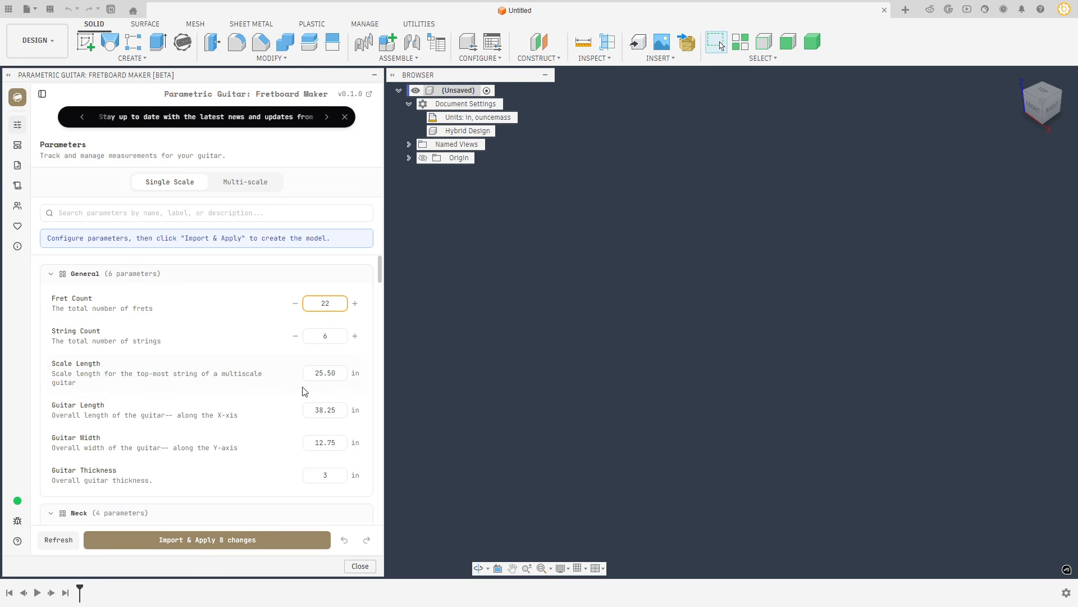
left_click(259, 549)
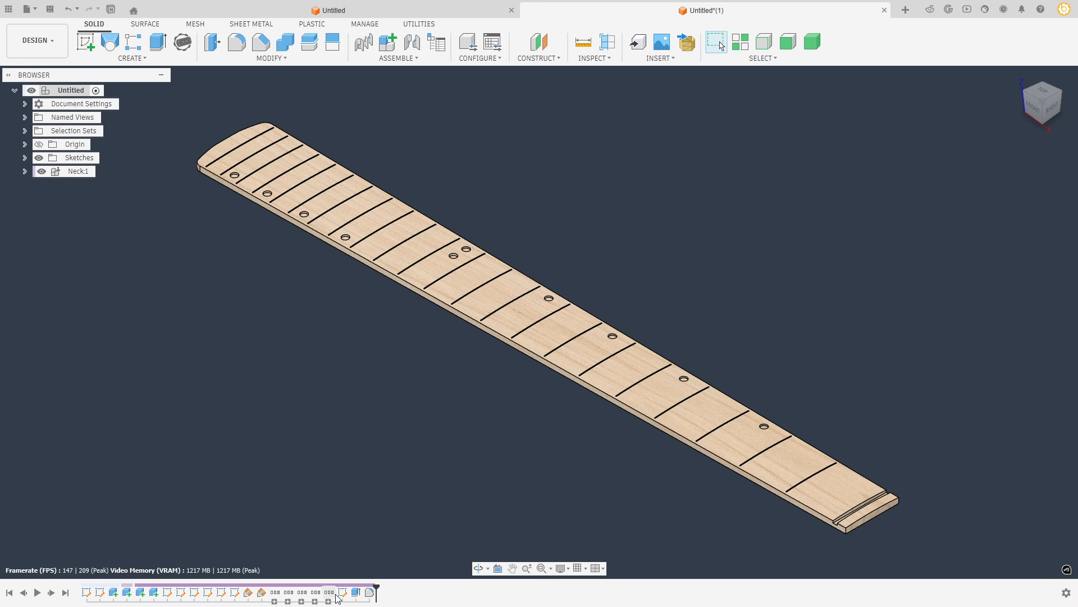
Expand the Neck component in the generated design's browser, and close the original empty Untitled document.
left_click(25, 172)
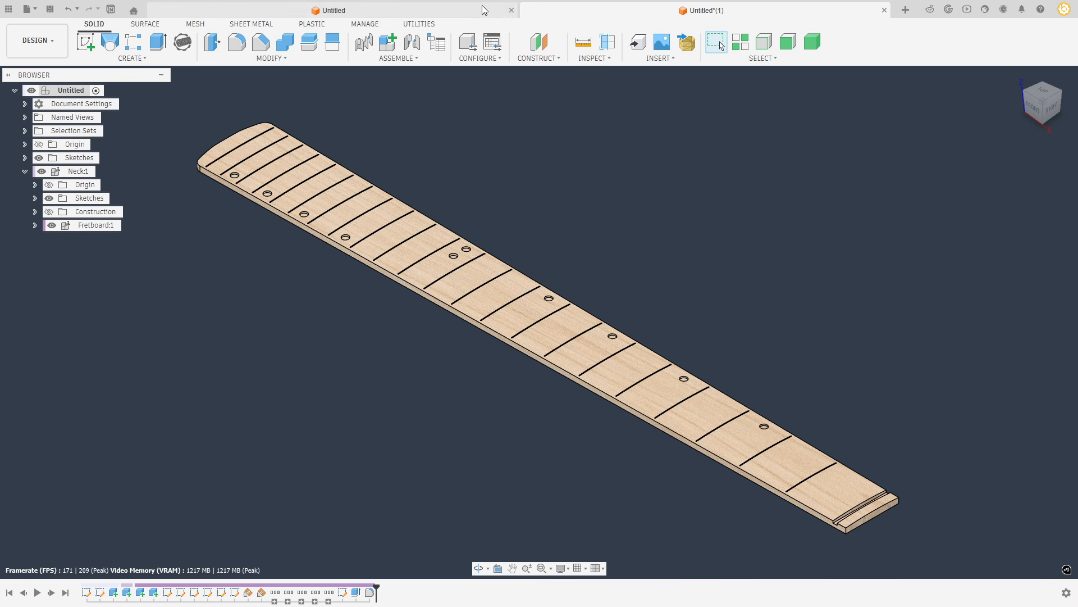
left_click(511, 10)
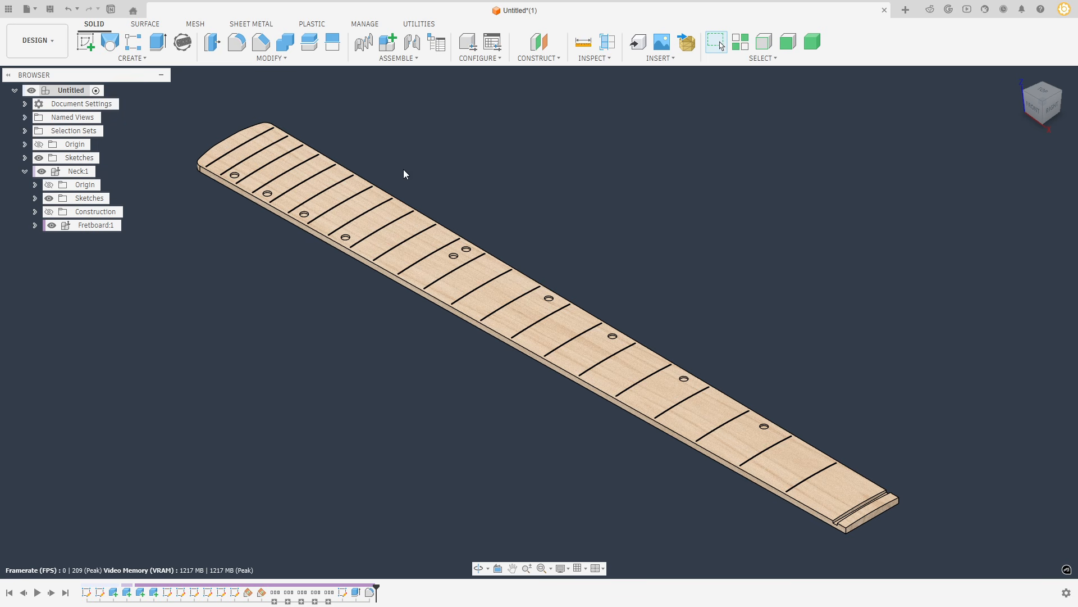
Open the design's Parameters dialog at full height, and examine the user parameters and model parameters.
key("shift+p")
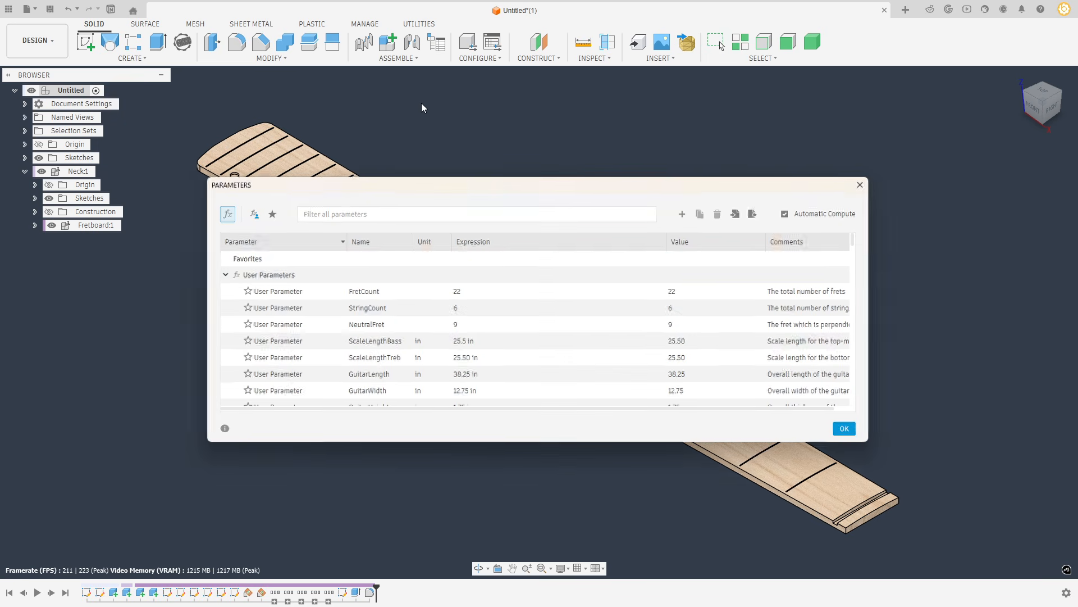
scroll(552, 290, "down", 2)
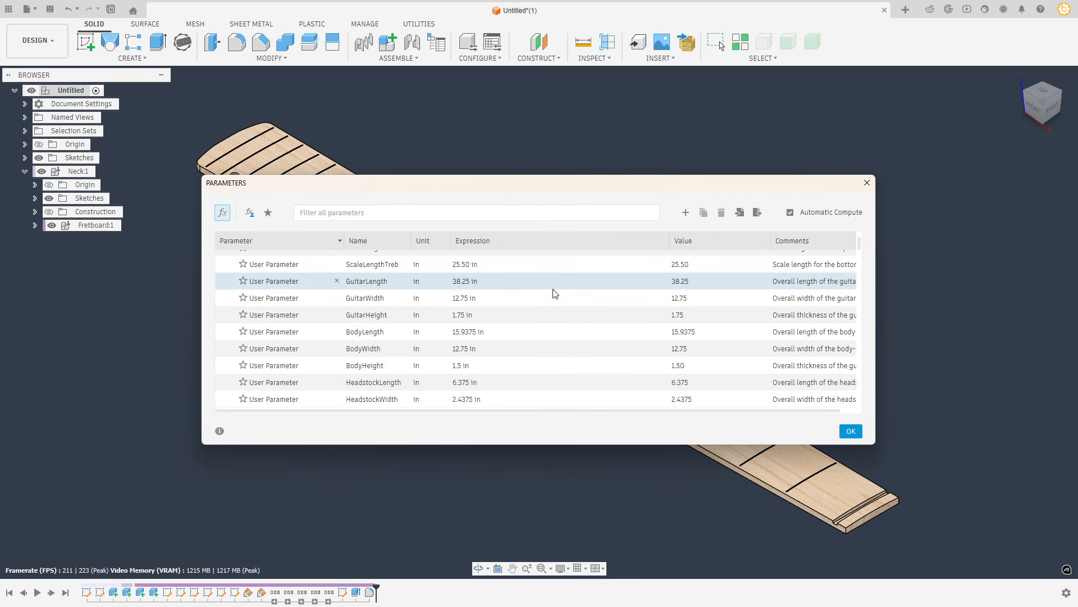
double_click(599, 175)
scroll(597, 211, "up", 3)
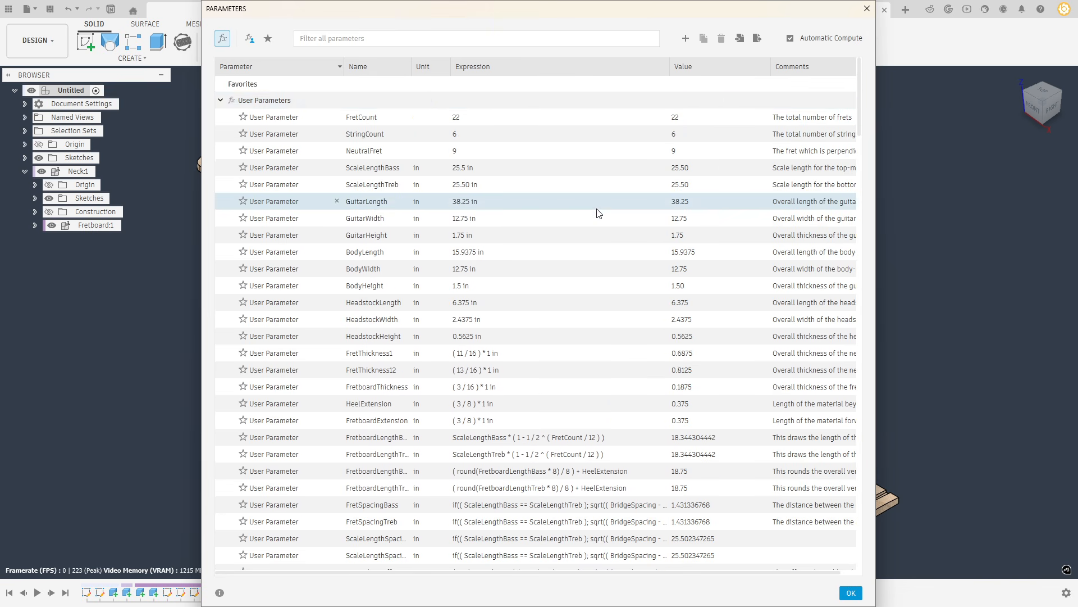
scroll(582, 205, "down", 5)
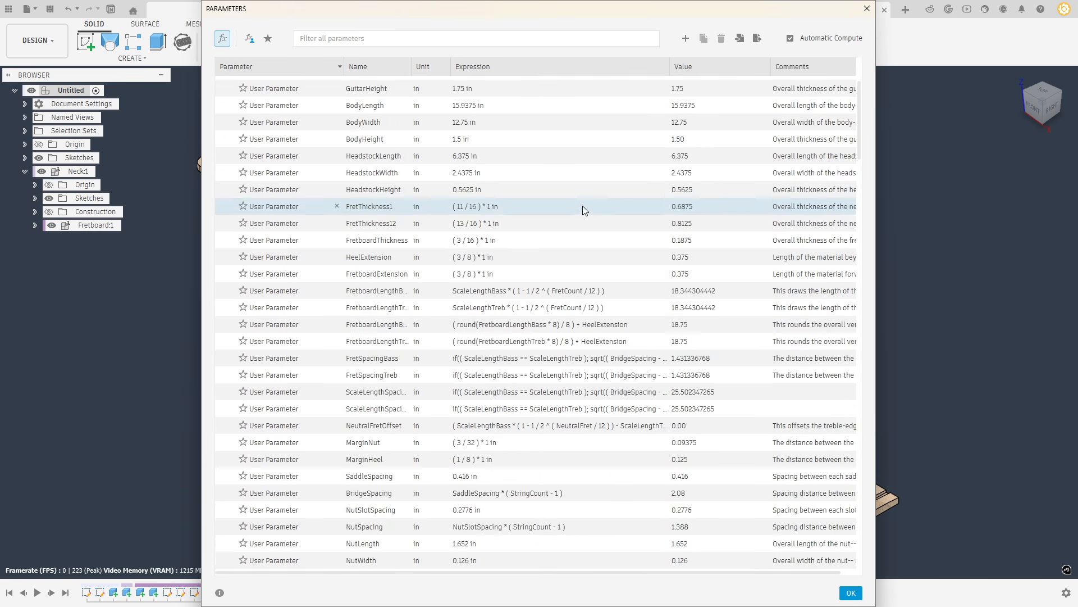
scroll(582, 210, "down", 20)
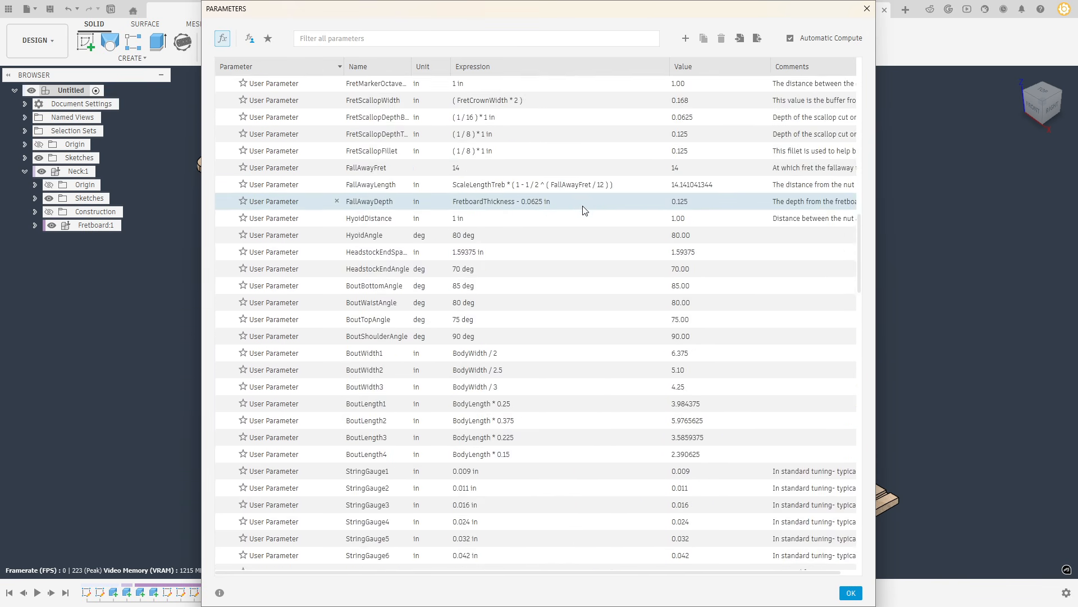
scroll(582, 205, "down", 5)
scroll(582, 206, "up", 1)
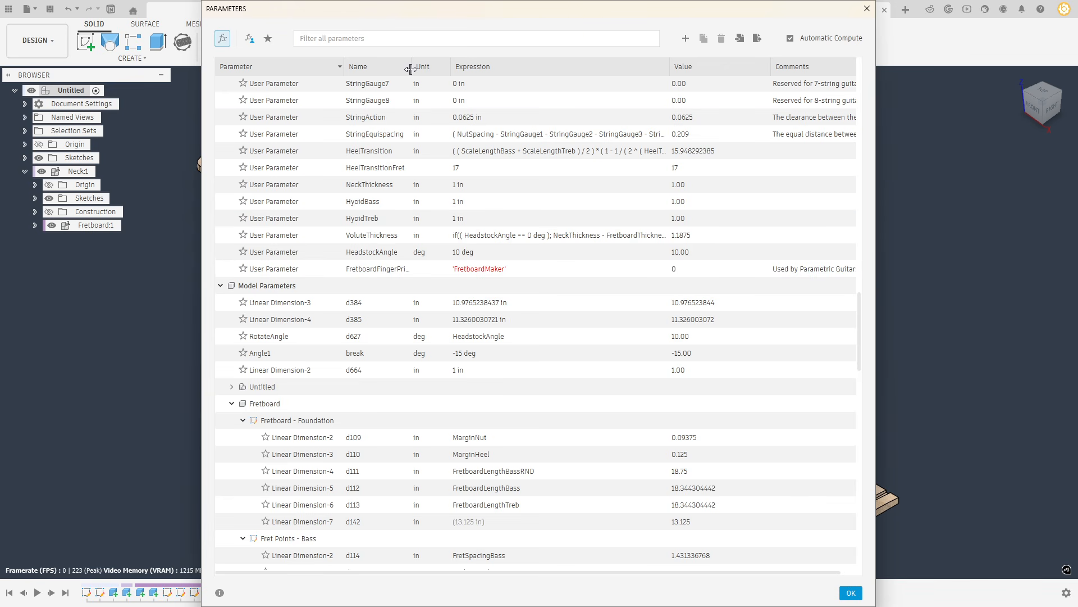
Widen the Name column of the parameter table, and filter the parameters by "finger".
left_click(442, 65)
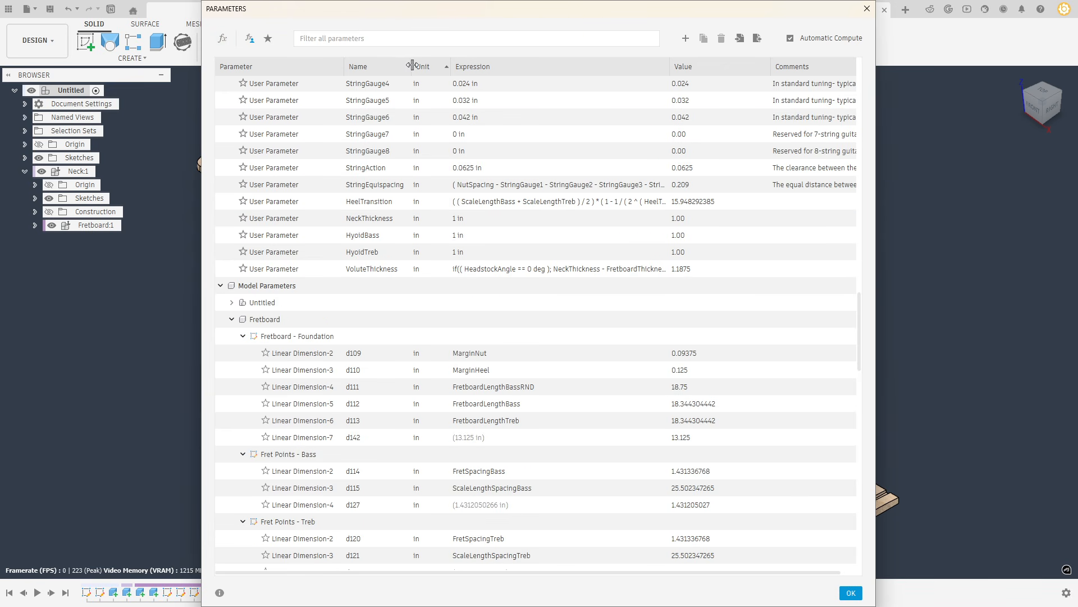
left_click_drag(417, 69, 446, 68)
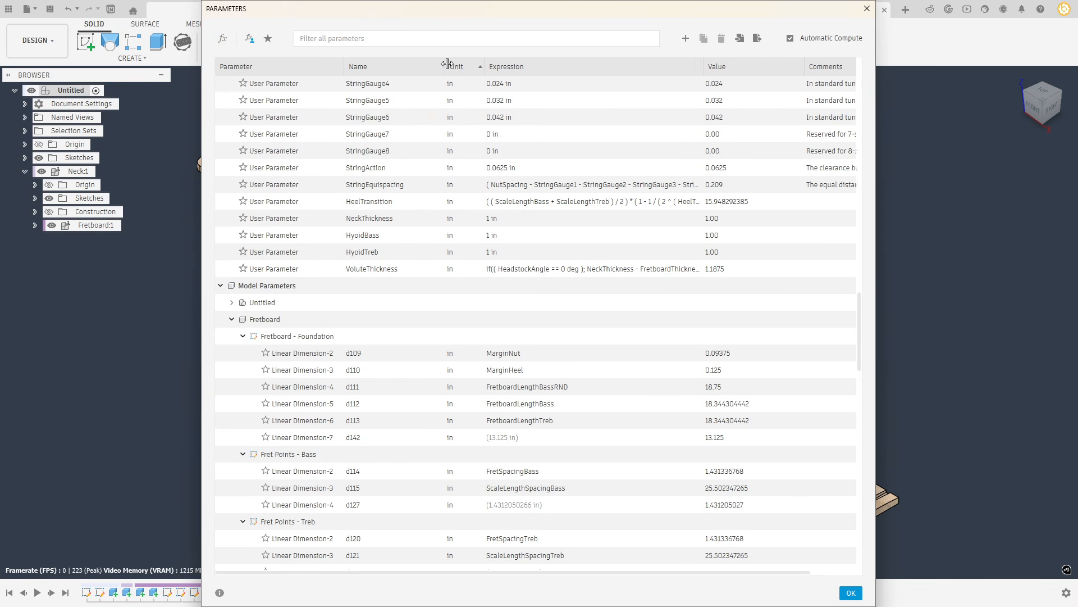
left_click(405, 32)
type("finger")
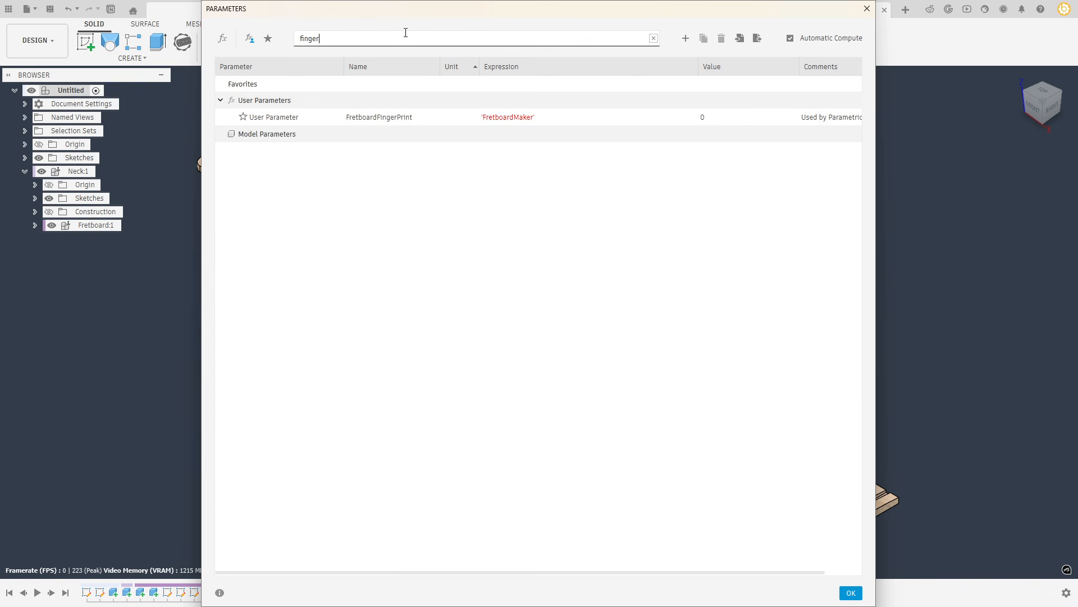
Narrow the Expression and Value columns and widen the Parameters dialog to read the full FretboardFingerPrint comment.
left_click_drag(698, 68, 589, 68)
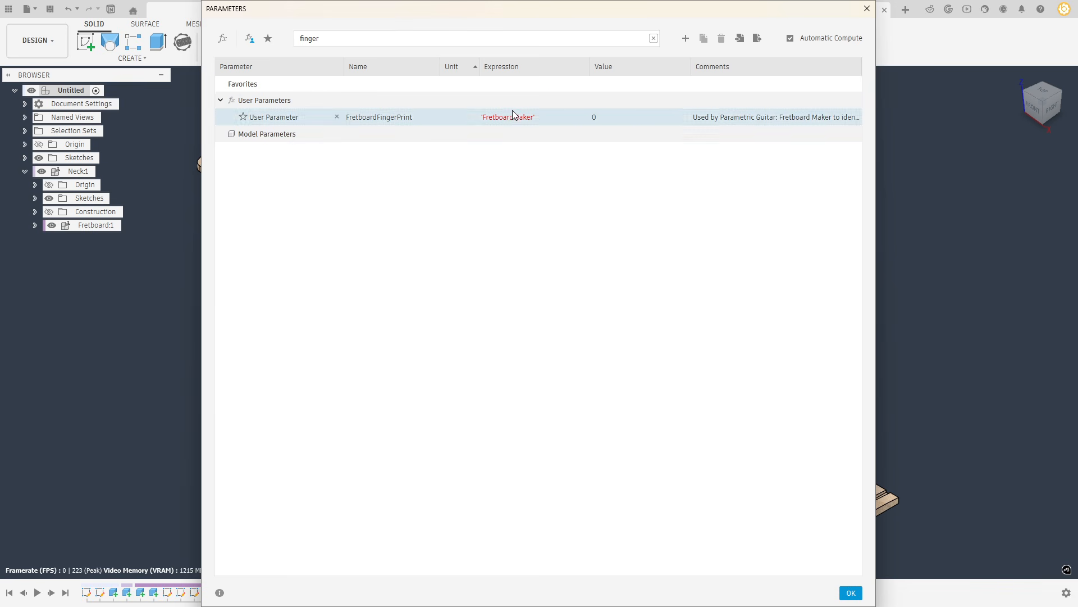
left_click_drag(690, 69, 621, 66)
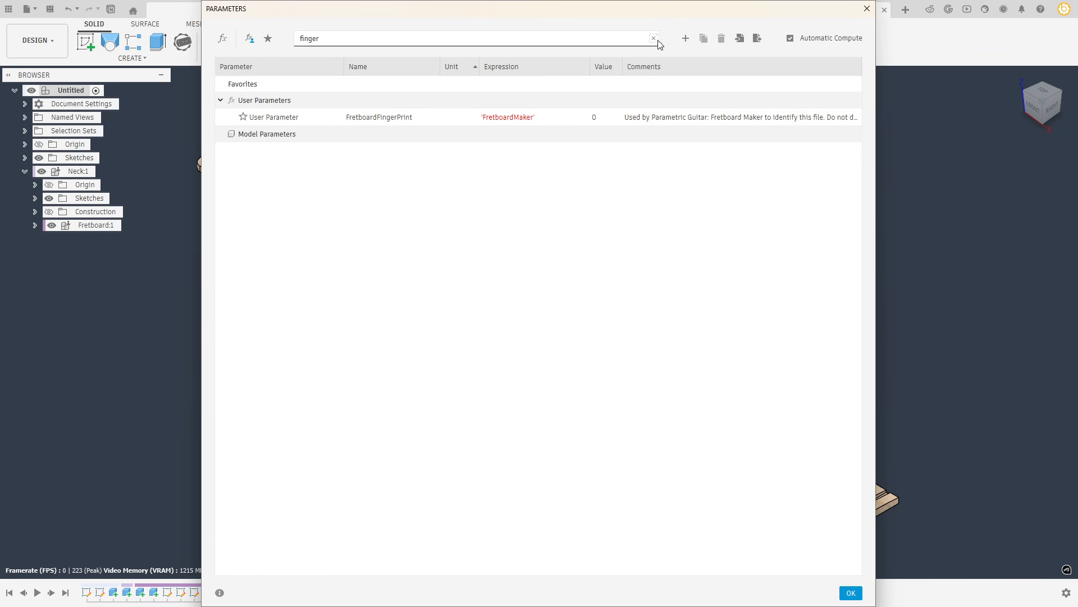
left_click_drag(590, 64, 565, 65)
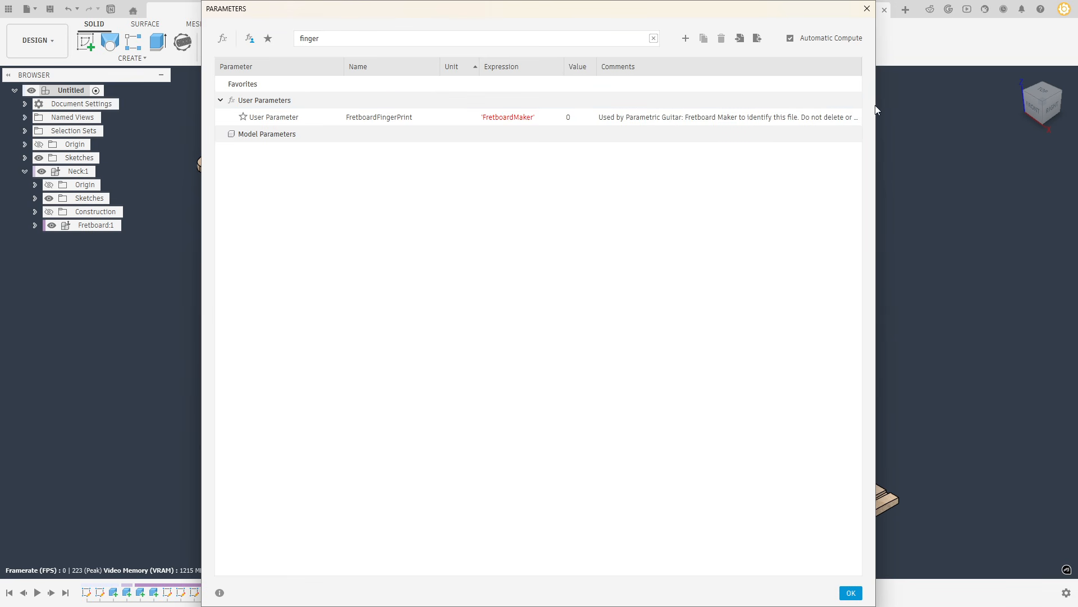
left_click_drag(876, 108, 946, 107)
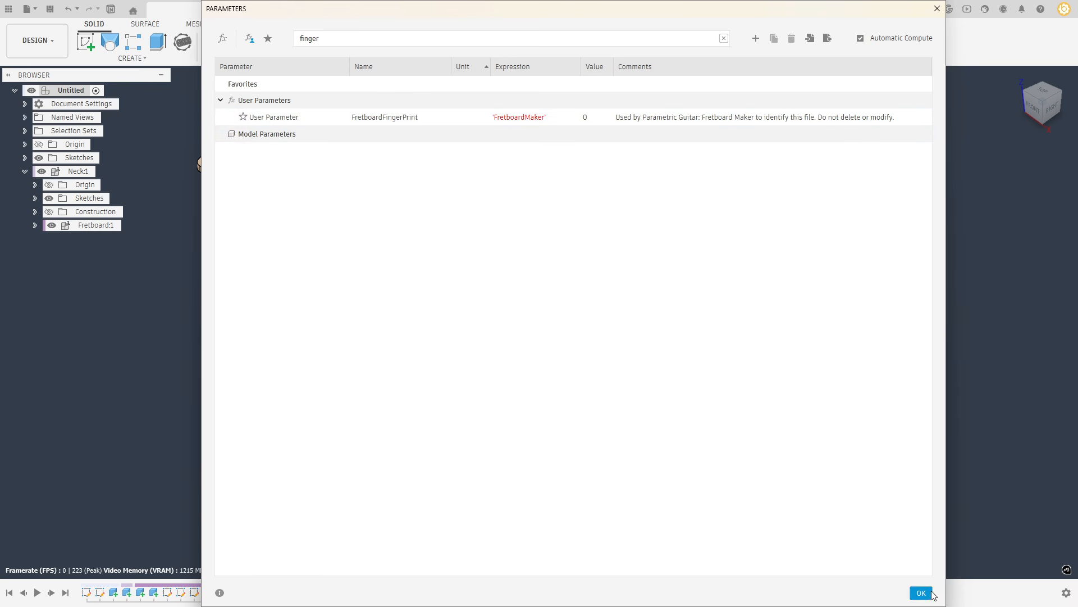
Clear the parameter filter, and look through the complete parameter list with its comments.
left_click(724, 38)
scroll(582, 290, "down", 5)
scroll(583, 293, "down", 10)
scroll(556, 203, "up", 10)
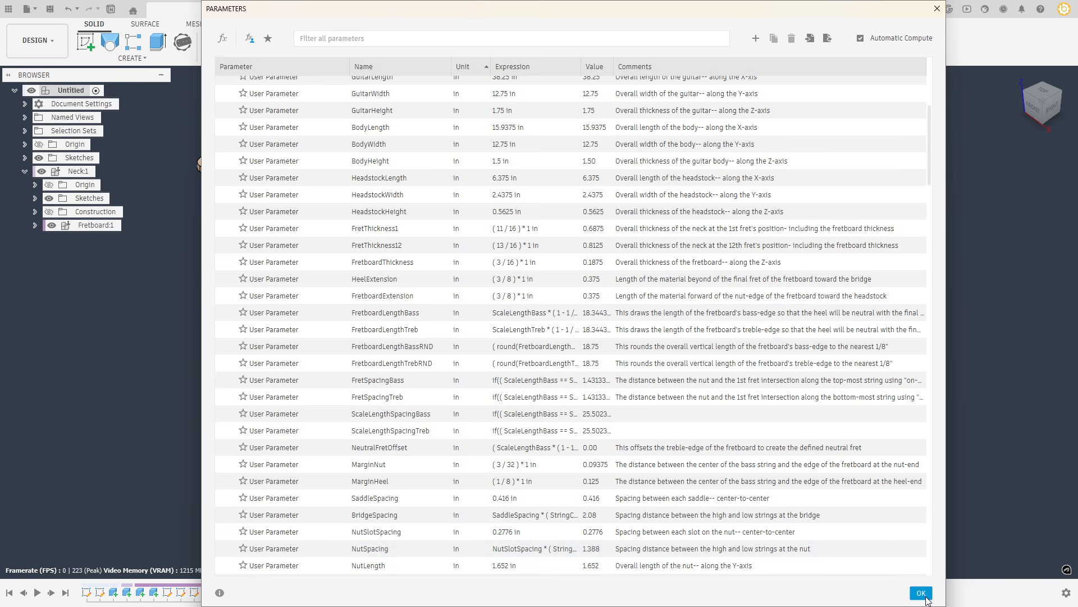
Close the Parameters dialog, reopen the Fretboard Maker add-in, and dismiss its missing-parameters and extra-parameters notices.
left_click(924, 596)
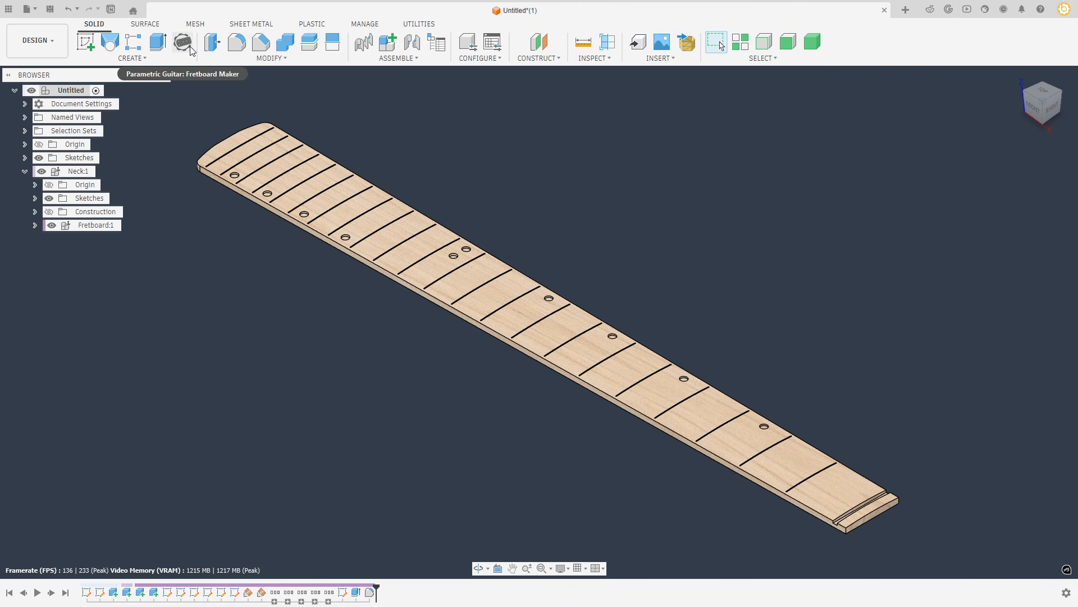
left_click(190, 48)
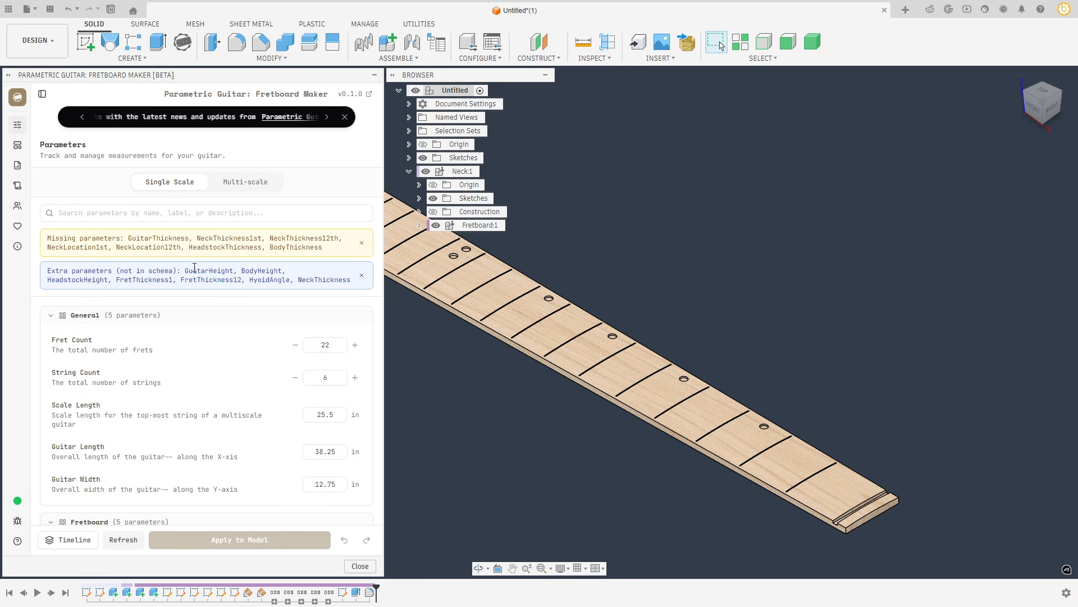
left_click(362, 243)
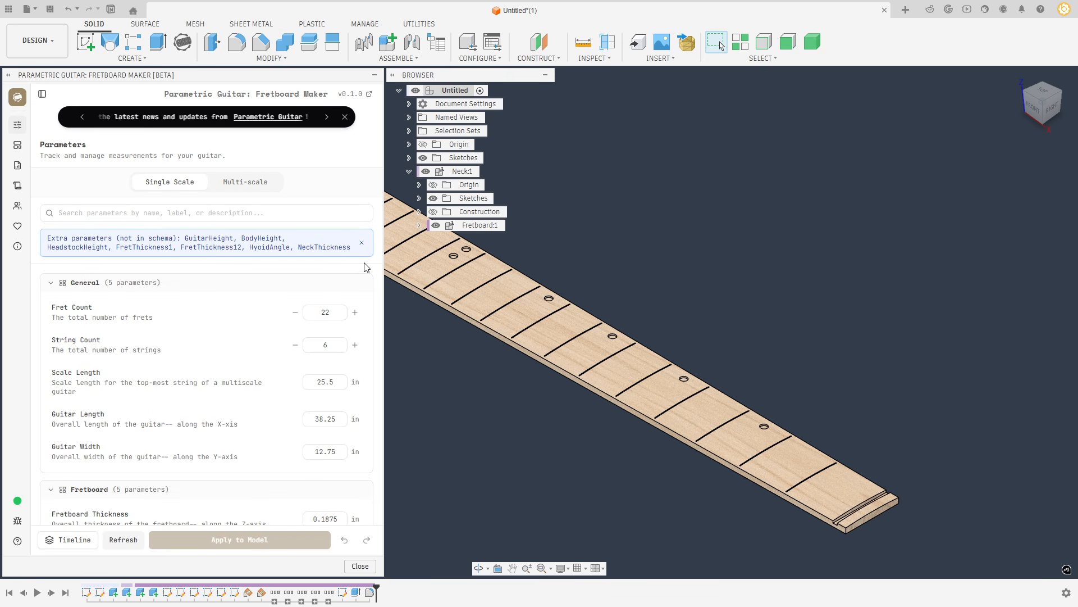
left_click(362, 242)
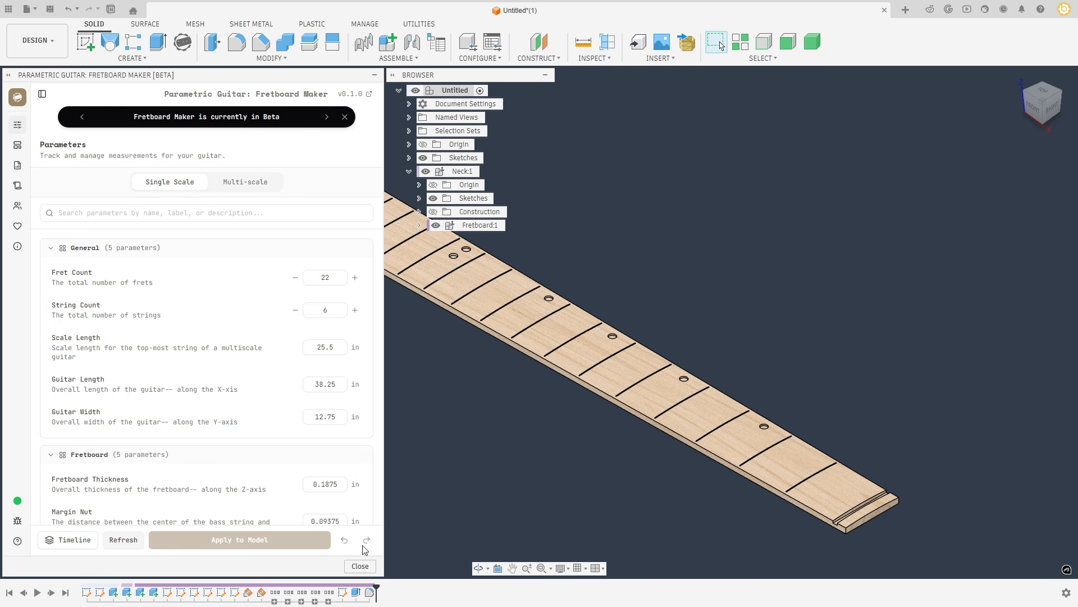
Try to suppress the Fretboard Radii group through the add-in's Timeline Browser, and return to the parameter list.
left_click(77, 543)
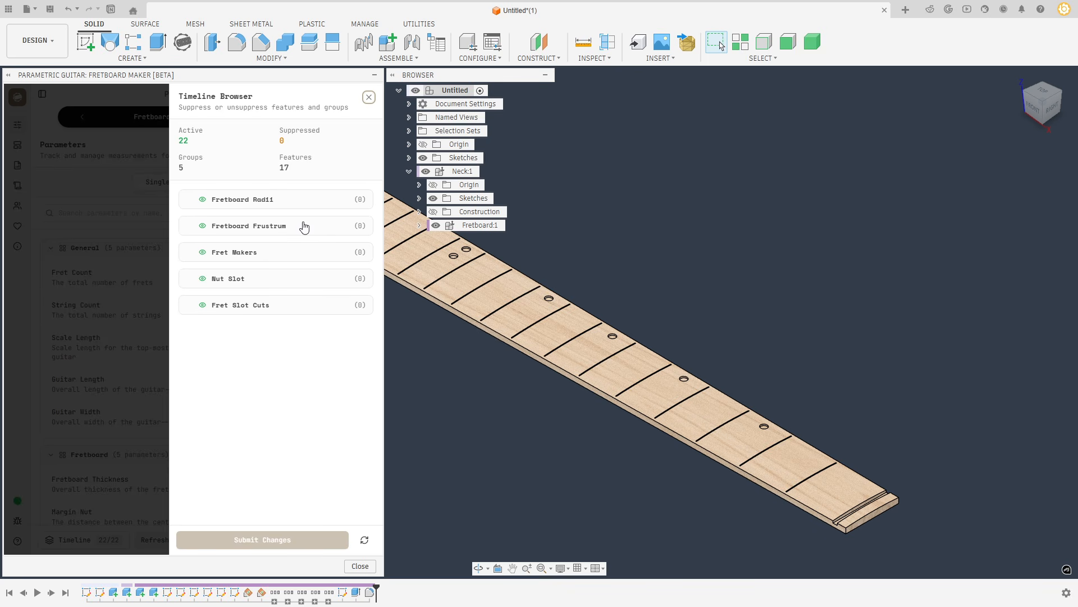
left_click(202, 200)
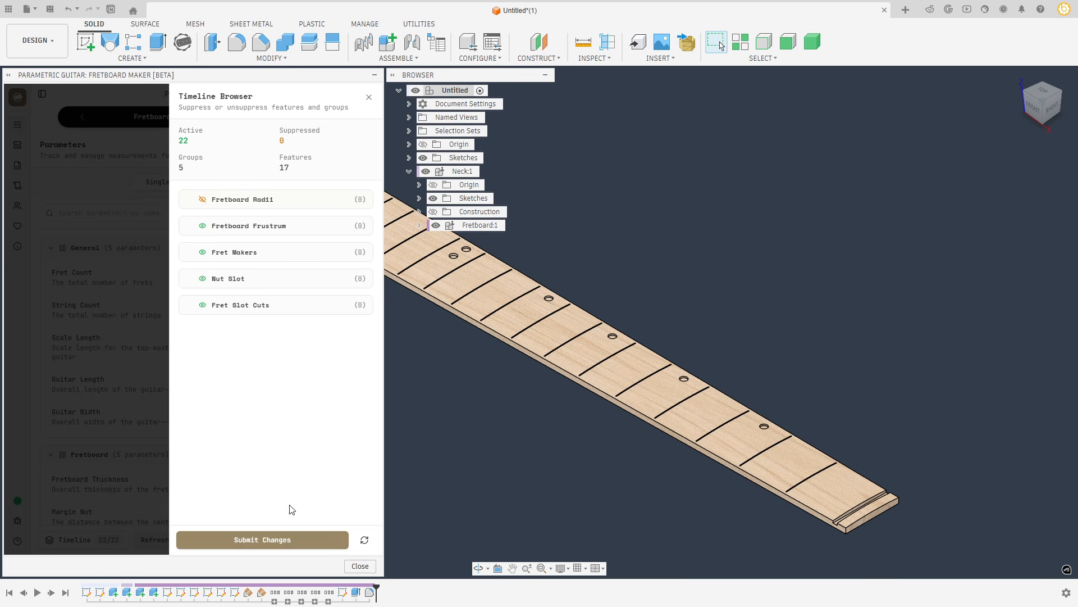
left_click(284, 540)
left_click(129, 290)
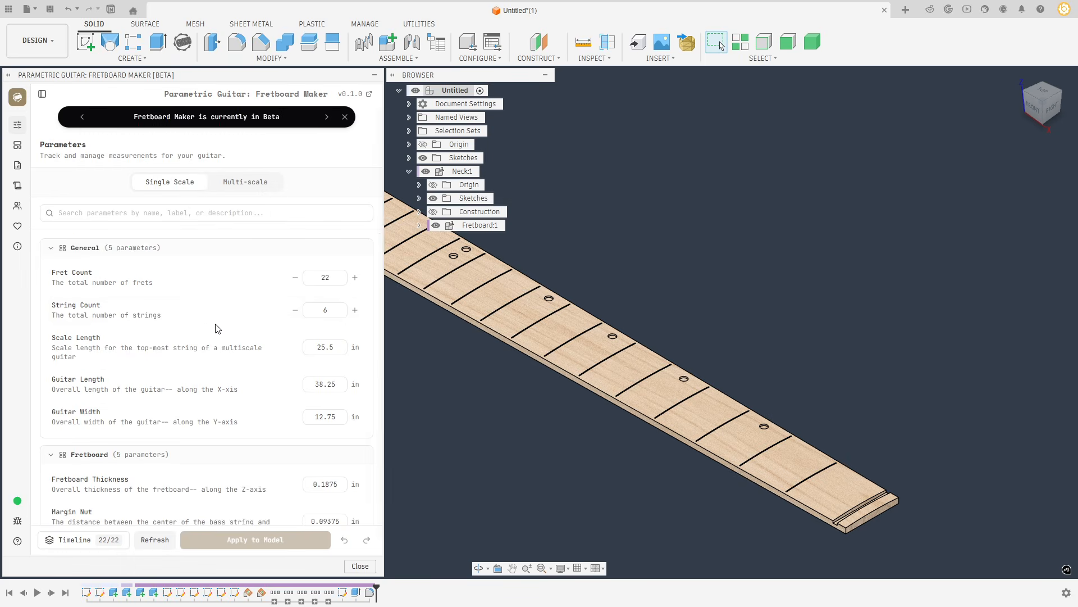
Switch to the saved TOP named view, and frame the whole fretboard beside the add-in panel.
middle_click_drag(712, 283, 856, 290)
scroll(832, 288, "down", 2)
middle_click_drag(820, 239, 818, 260)
scroll(949, 164, "up", 3)
scroll(621, 204, "down", 2)
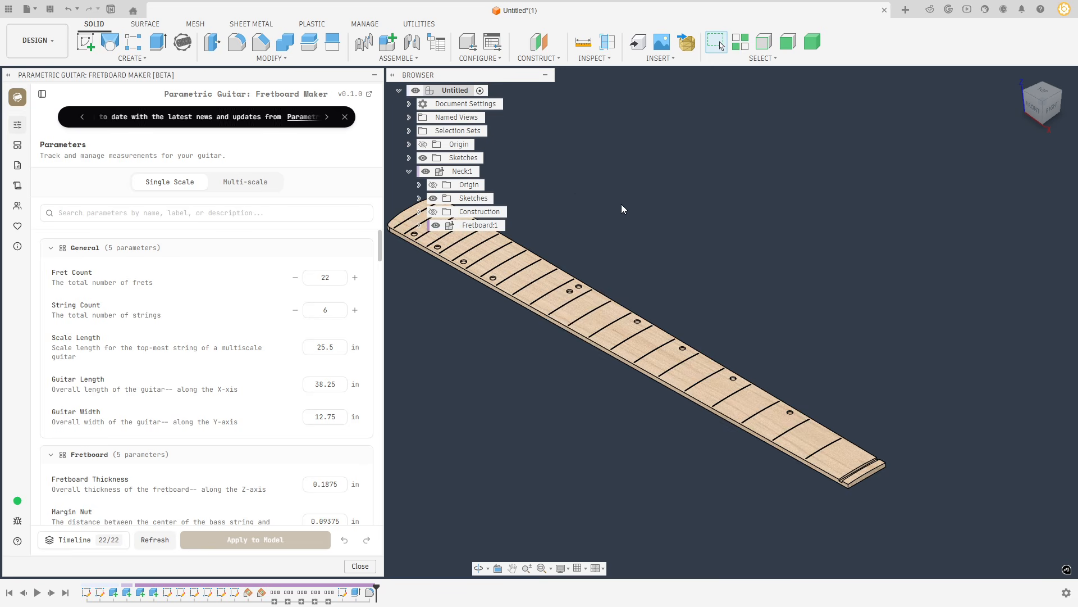
left_click(409, 117)
double_click(451, 131)
scroll(638, 395, "down", 5)
middle_click_drag(638, 396, 811, 401)
scroll(767, 372, "up", 3)
scroll(811, 401, "down", 1)
scroll(840, 423, "up", 1)
scroll(867, 423, "down", 1)
scroll(855, 427, "up", 2)
scroll(771, 415, "down", 1)
scroll(771, 415, "down", 2)
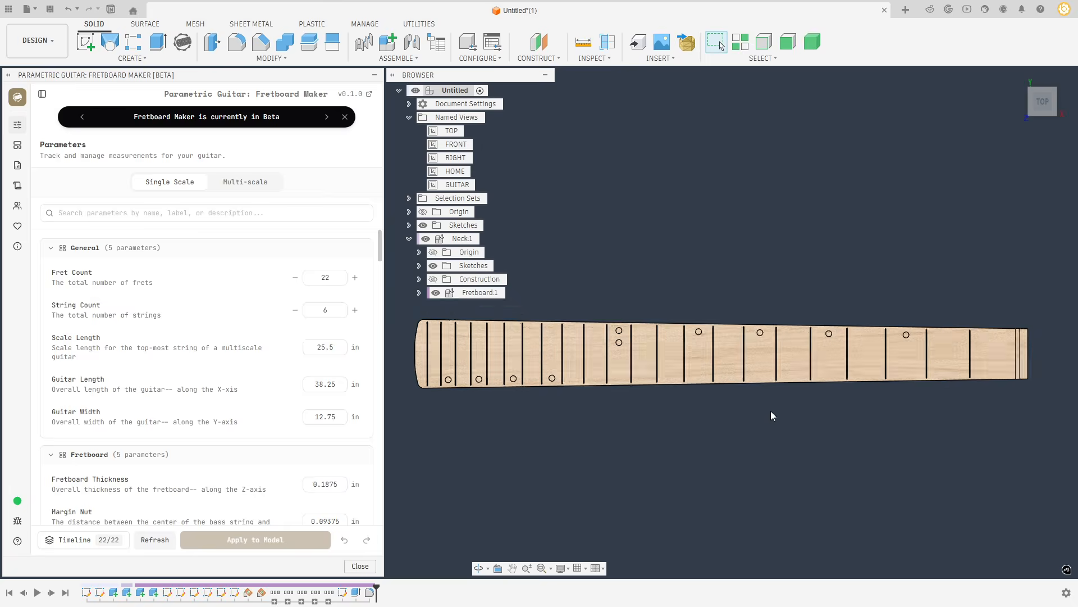
Change the add-in's parameters to Multi-scale, and set Scale Length Treb to 24.75 in.
left_click(259, 186)
scroll(319, 380, "down", 1)
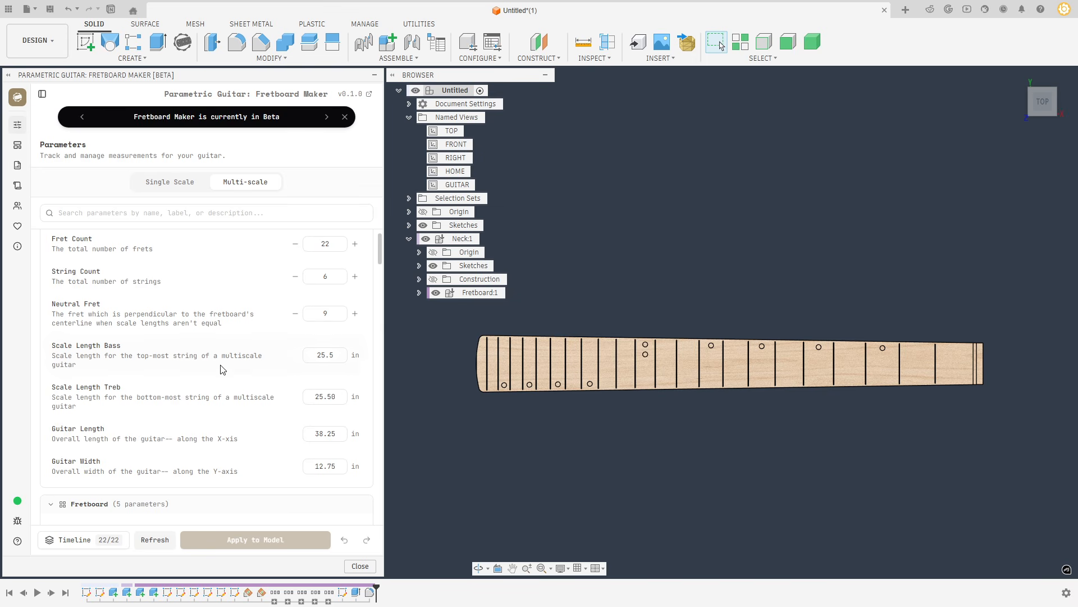
left_click(319, 396)
left_click_drag(319, 396, 336, 397)
type("4.75")
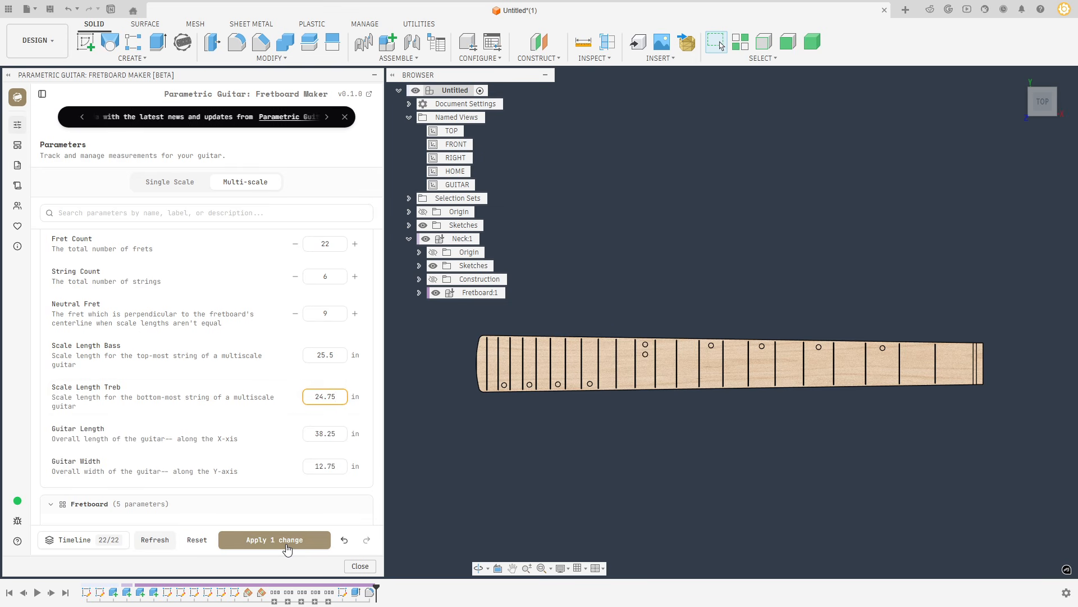
Set String Count to 7 and Neutral Fret to 8, and apply the pending changes to the model.
left_click(355, 275)
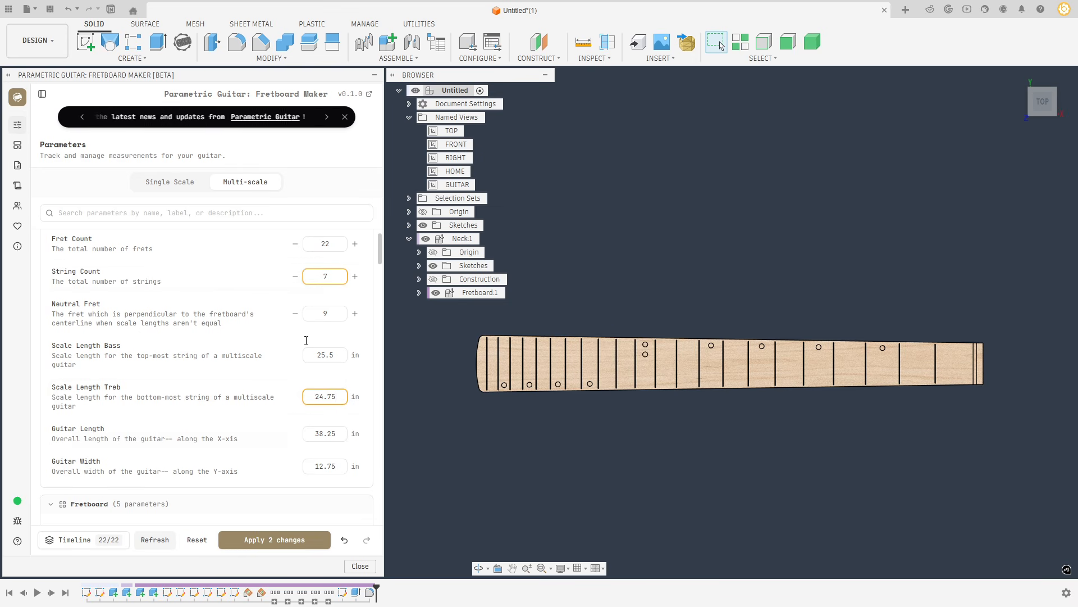
left_click(296, 313)
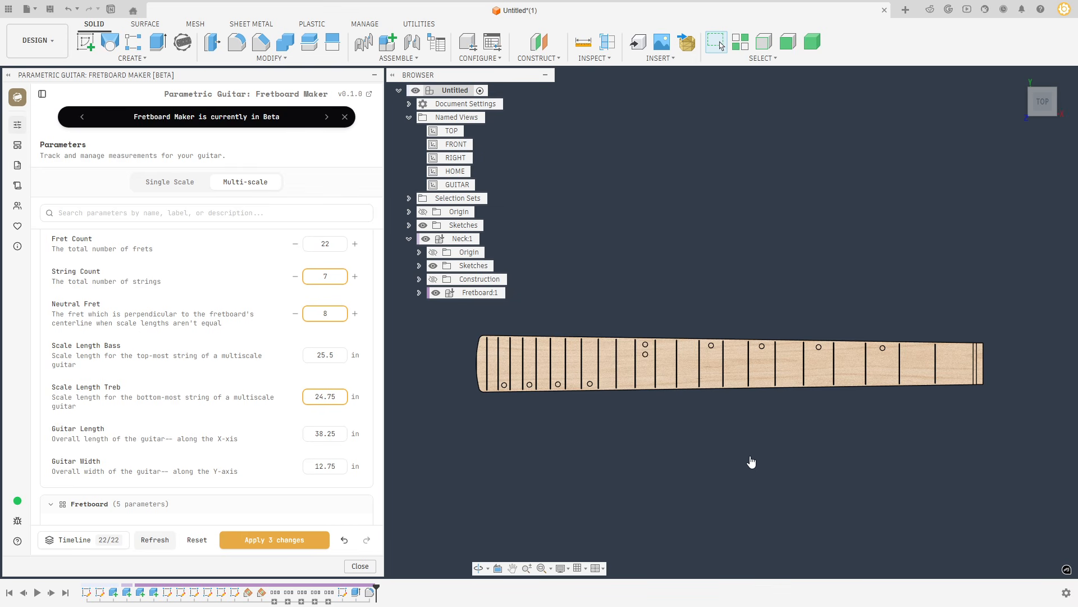
left_click(315, 540)
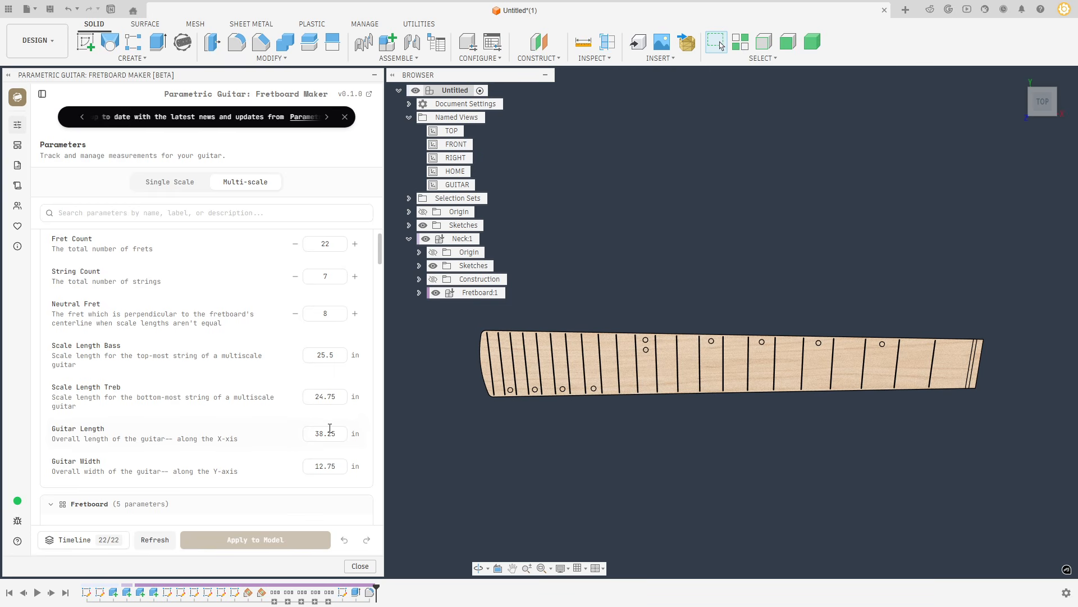
Look through the Fretboard and Nut parameter groups of the multi-scale layout.
scroll(281, 428, "down", 3)
scroll(264, 428, "down", 8)
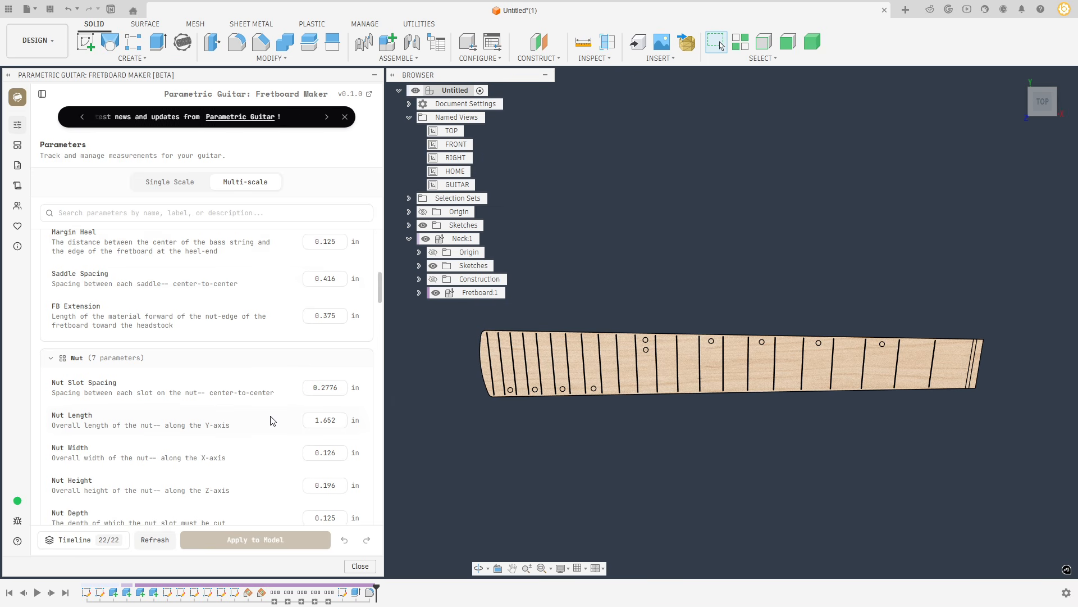
scroll(271, 421, "down", 4)
scroll(273, 420, "up", 6)
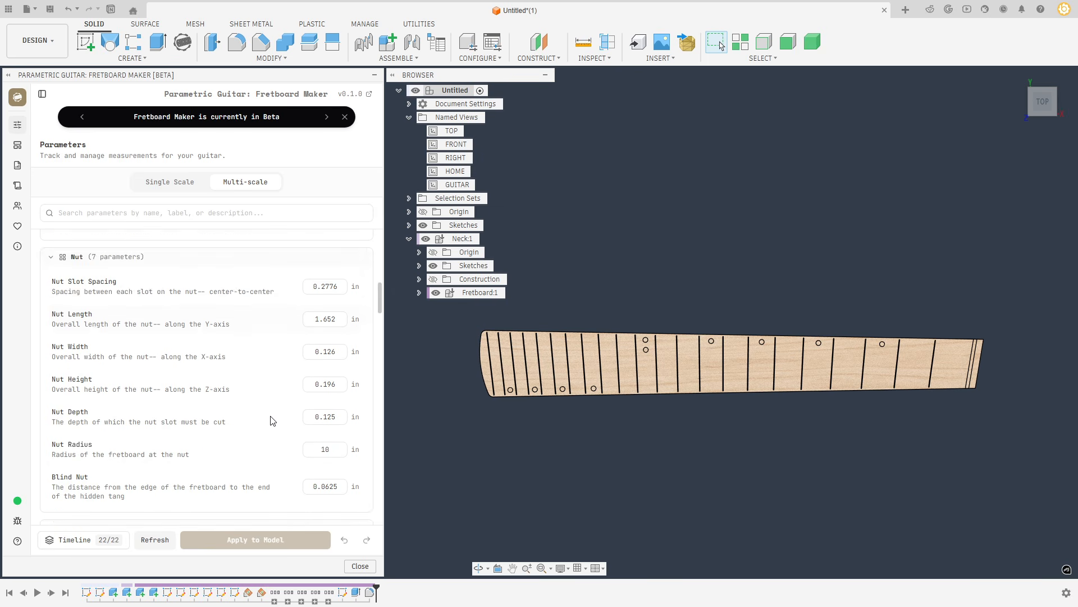
scroll(272, 420, "up", 10)
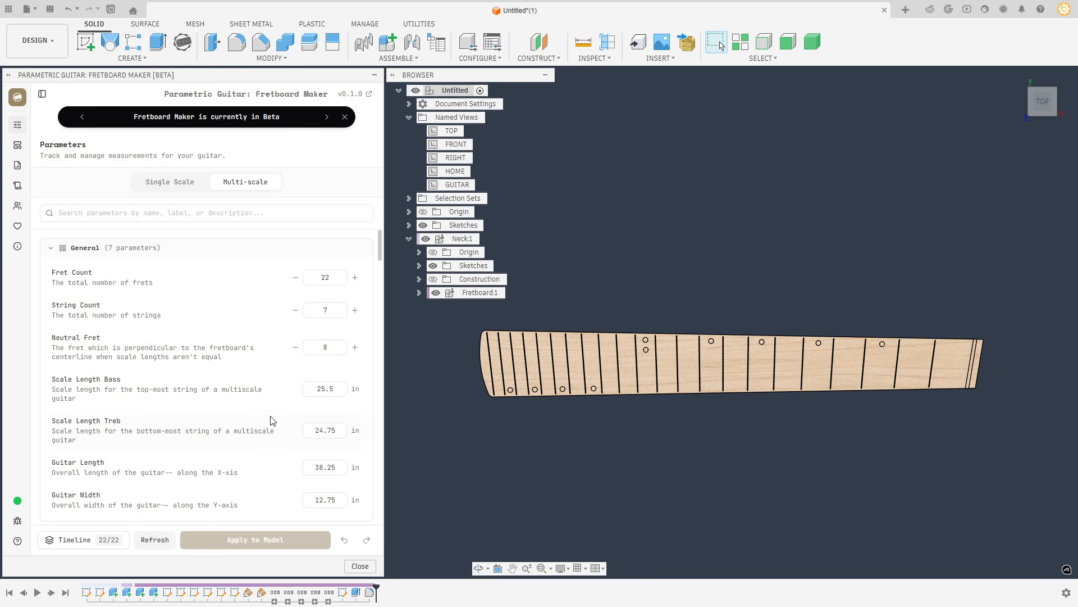
scroll(520, 374, "down", 1)
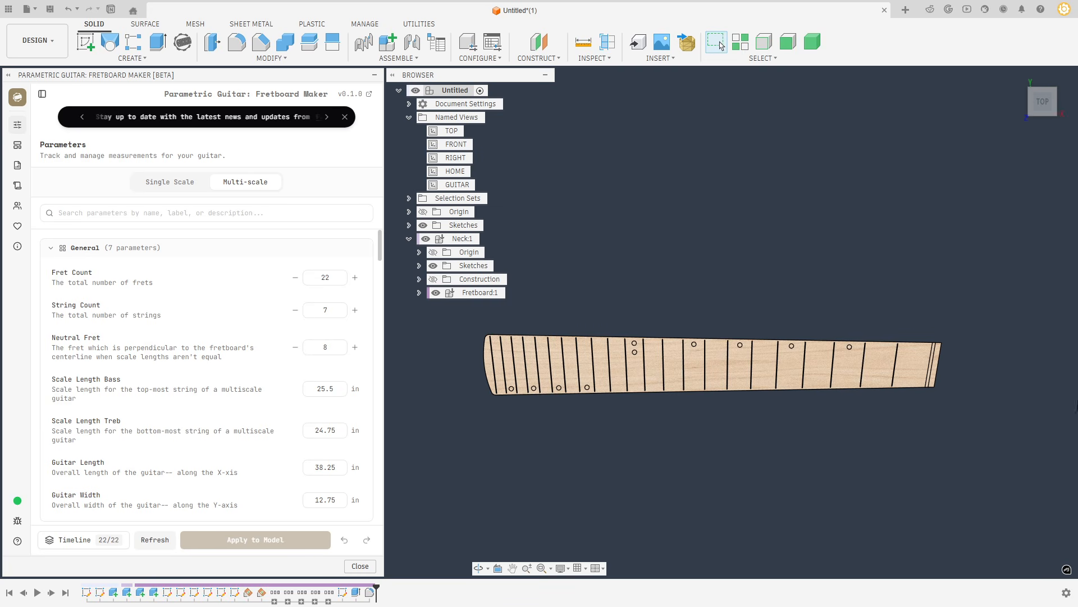
Open the add-in's Timeline Browser, suppress the fret marker group's features in the design timeline, and close the Timeline Browser.
left_click(80, 544)
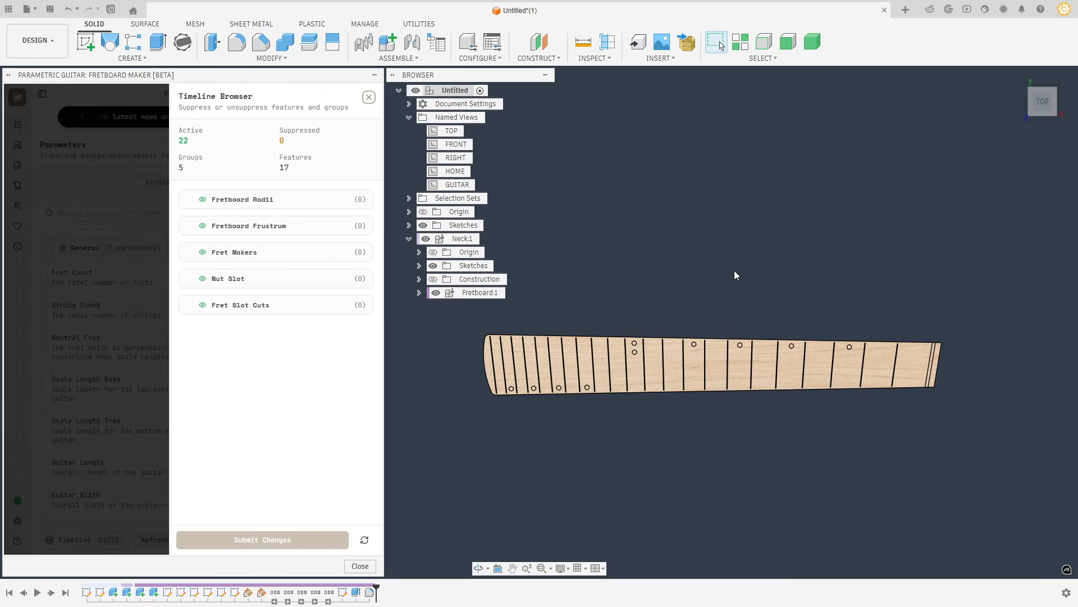
mouse_move(318, 597)
right_click(303, 593)
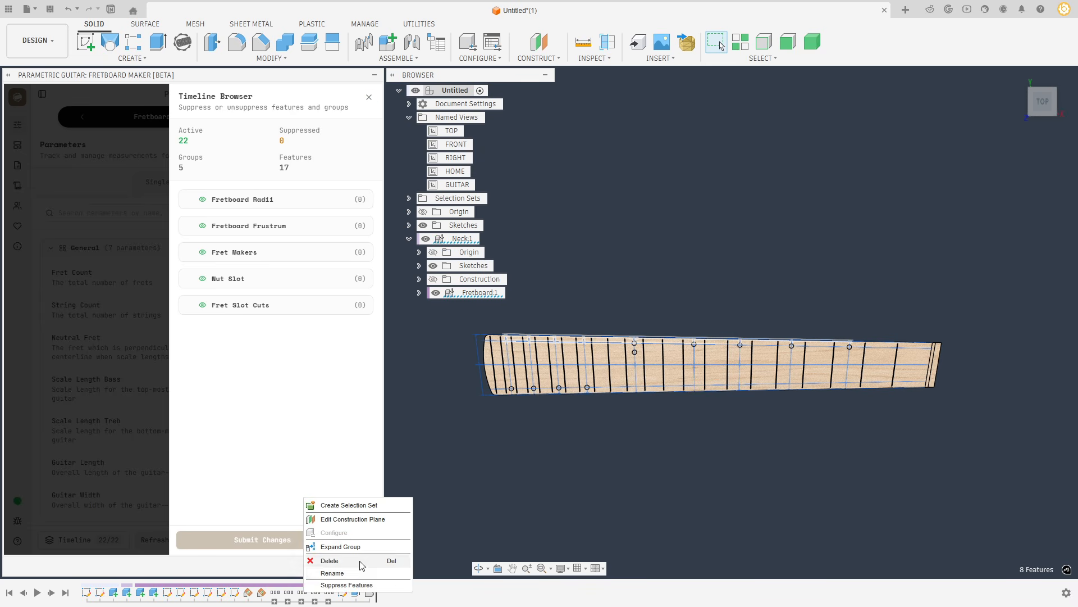
left_click(354, 585)
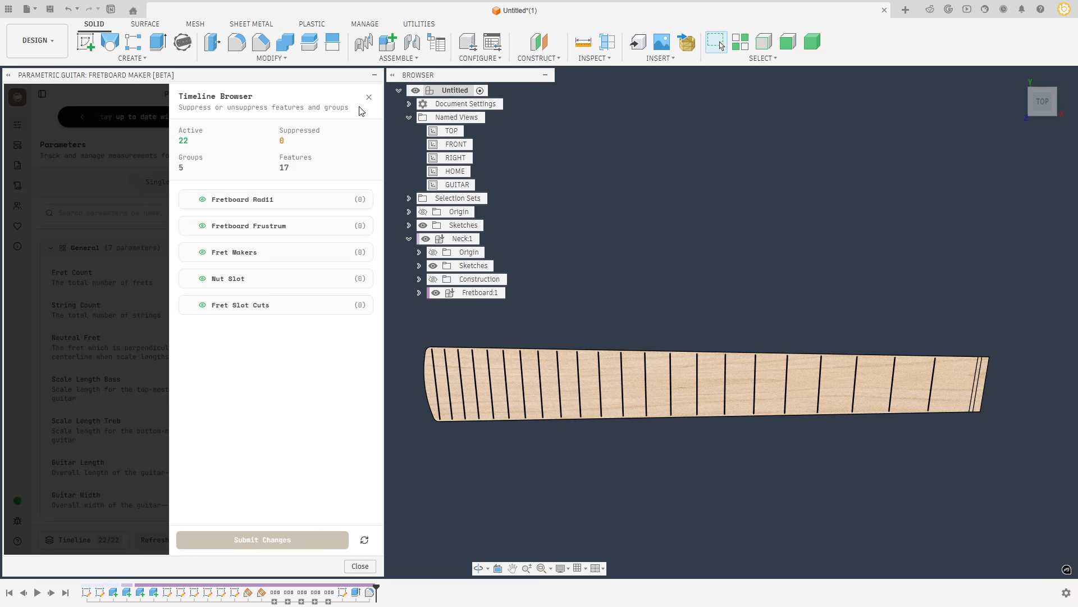
left_click(369, 97)
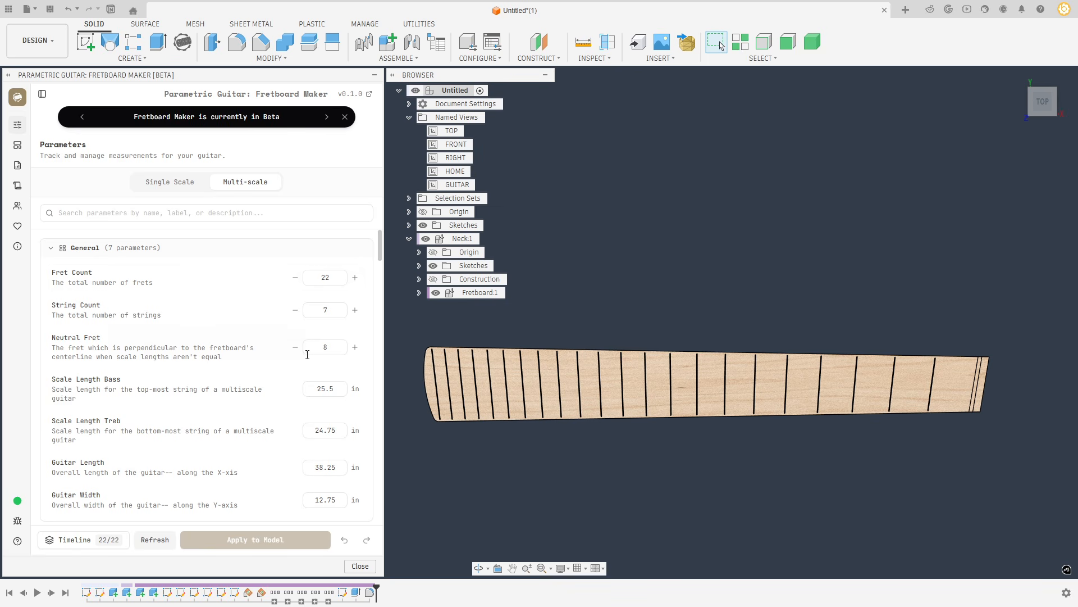
Examine the fretboard without its markers, and review the General and Fretboard parameters.
scroll(163, 387, "down", 2)
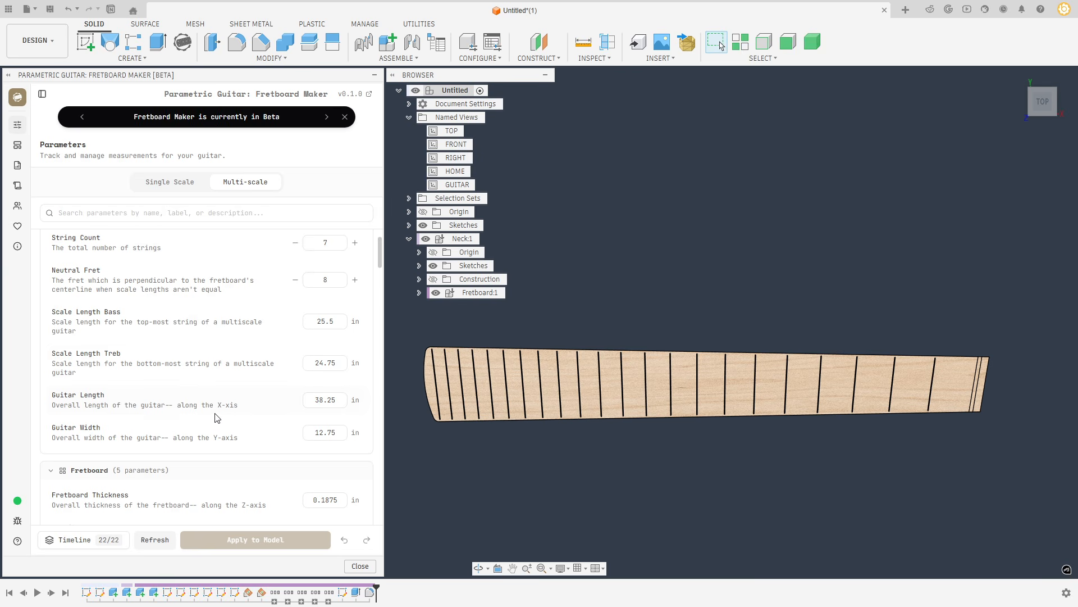
scroll(489, 388, "down", 2)
scroll(584, 399, "up", 4)
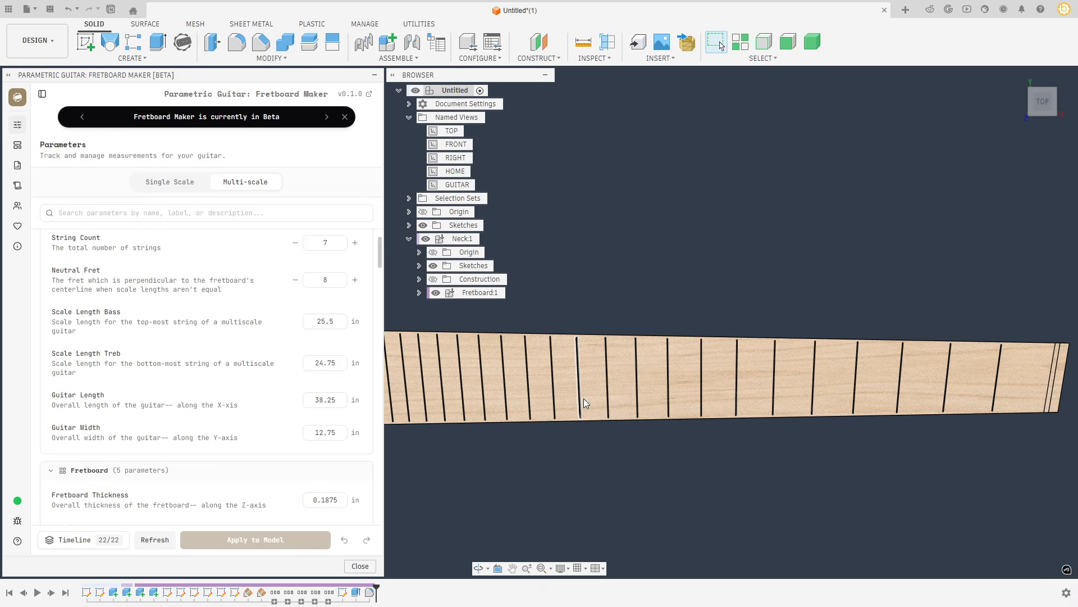
middle_click_drag(584, 399, 618, 400)
scroll(618, 400, "down", 2)
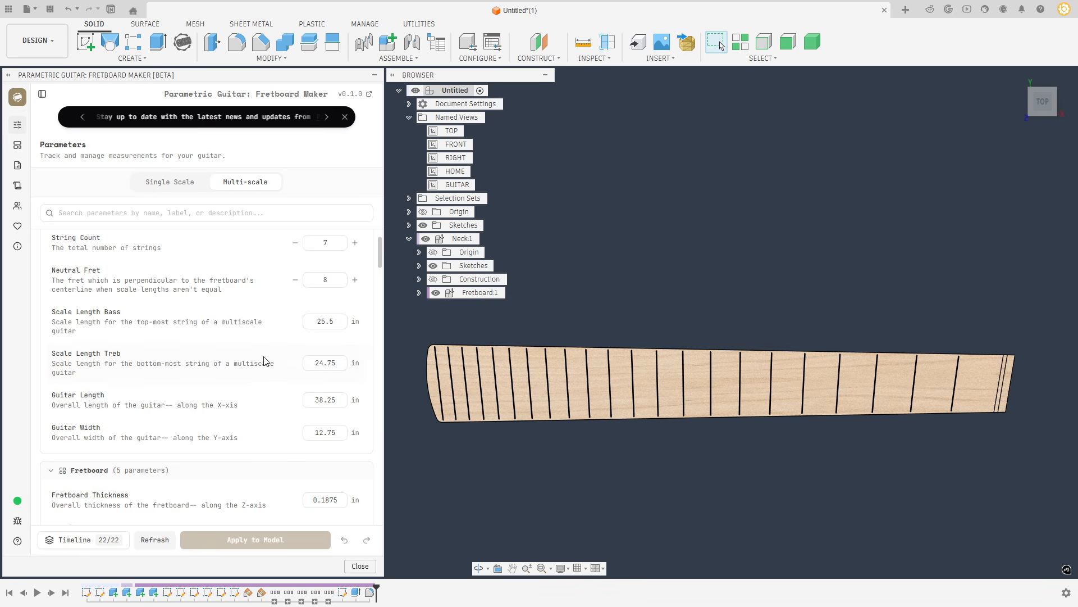
scroll(264, 360, "down", 2)
scroll(266, 360, "down", 2)
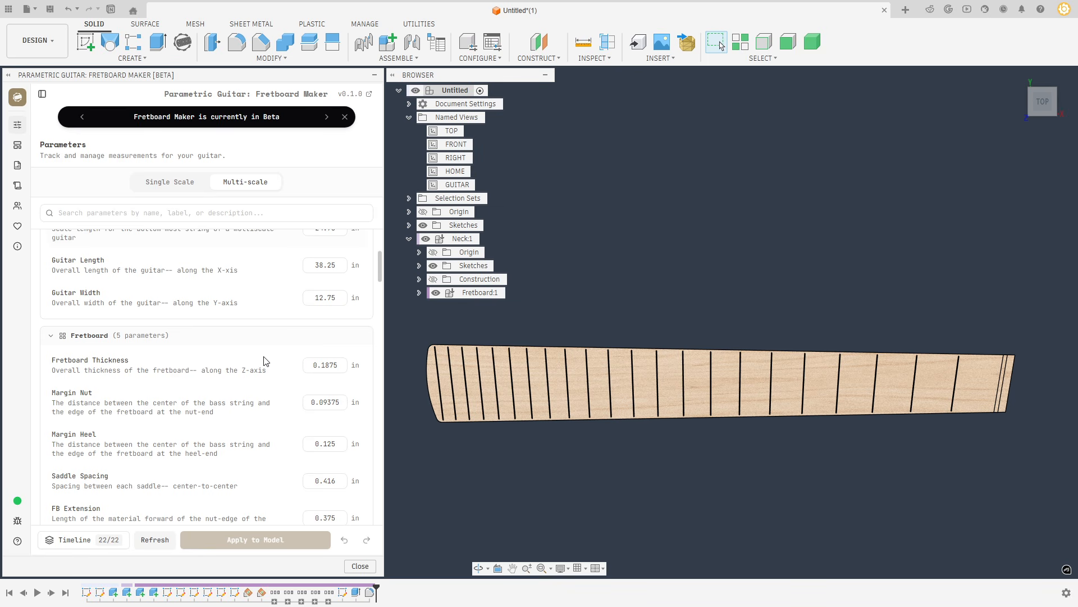
Set Fret Count to 24, and look through the remaining parameter groups down to Headstock.
scroll(266, 360, "up", 6)
left_click(354, 278)
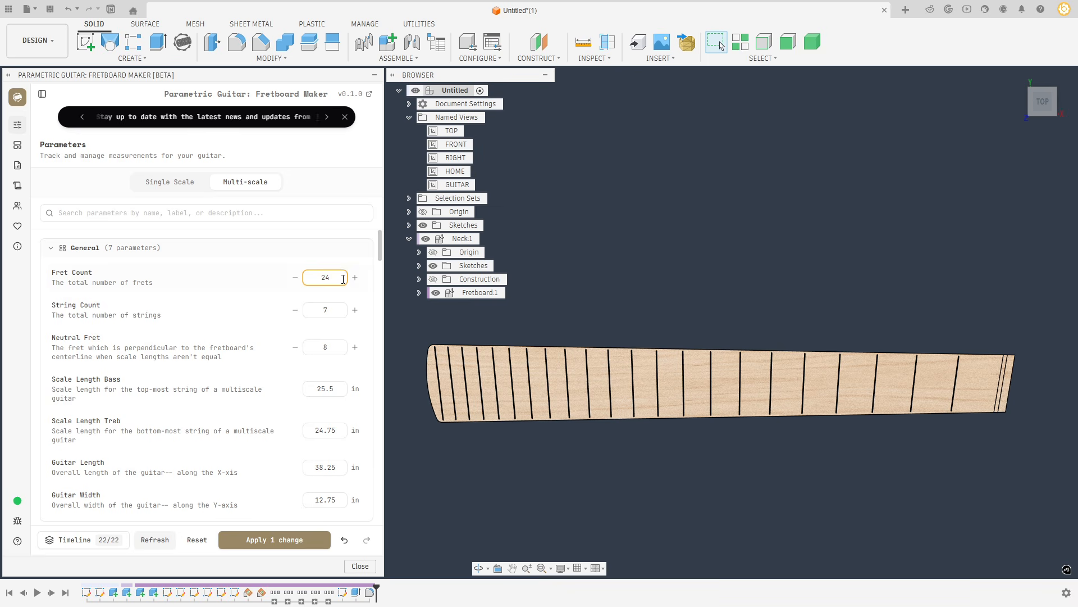
scroll(271, 368, "down", 20)
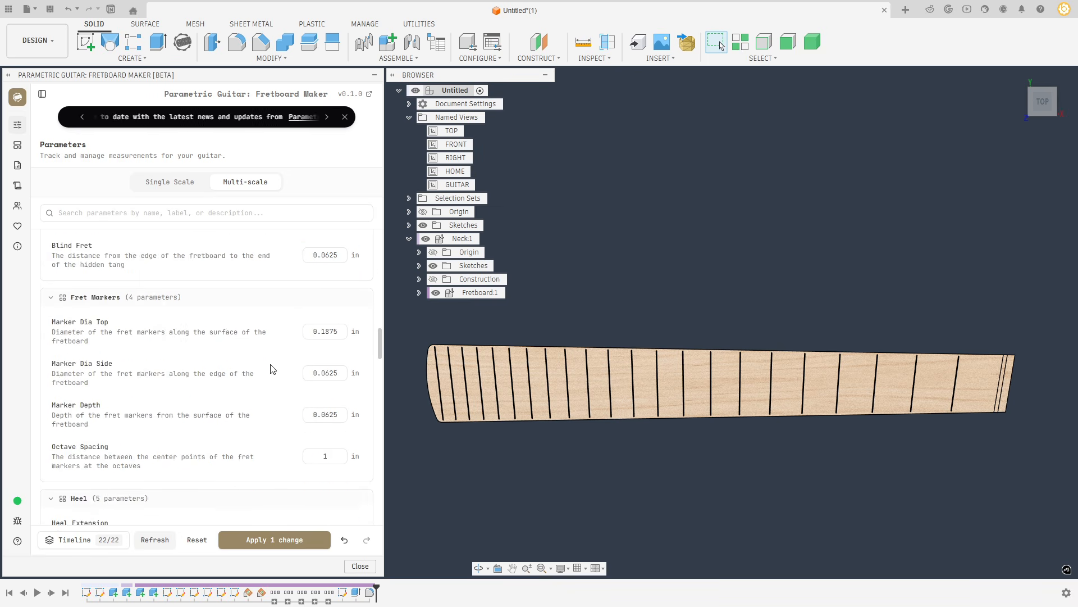
scroll(271, 368, "down", 1)
scroll(271, 368, "down", 5)
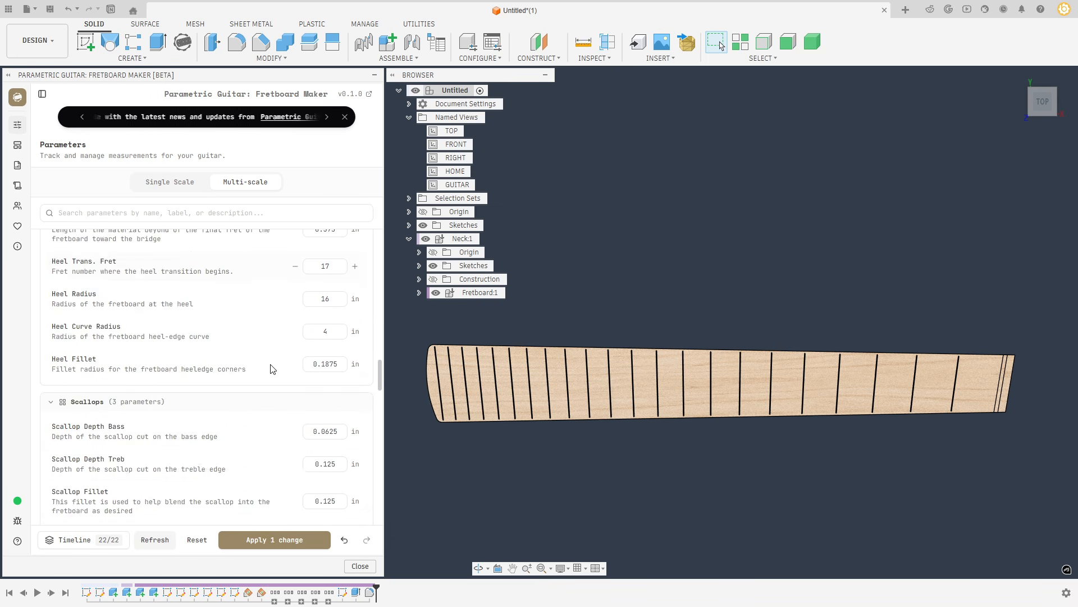
scroll(271, 369, "down", 1)
scroll(272, 368, "up", 2)
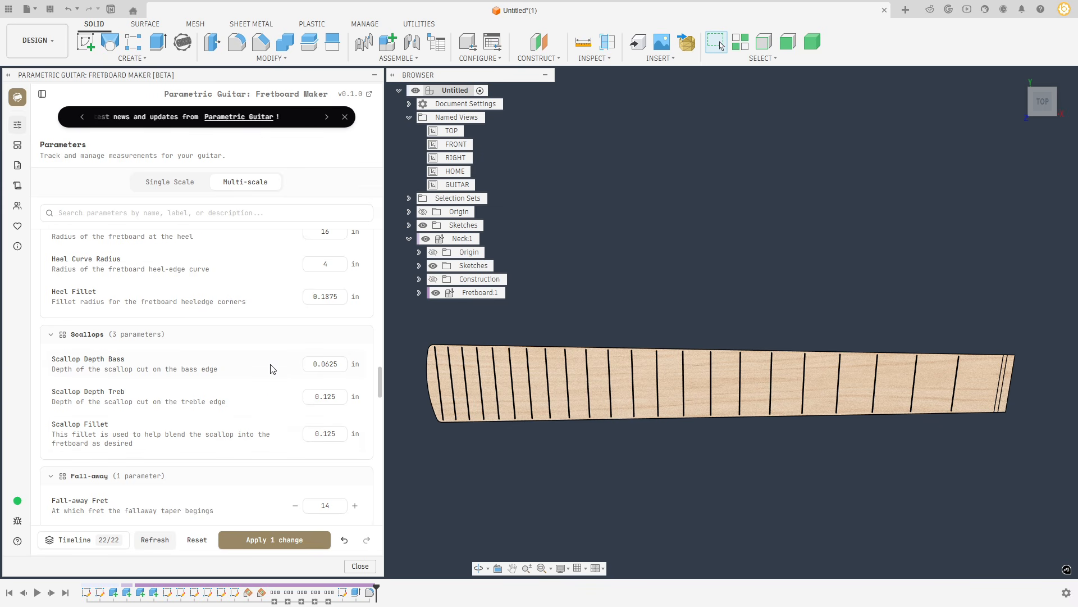
scroll(246, 348, "down", 5)
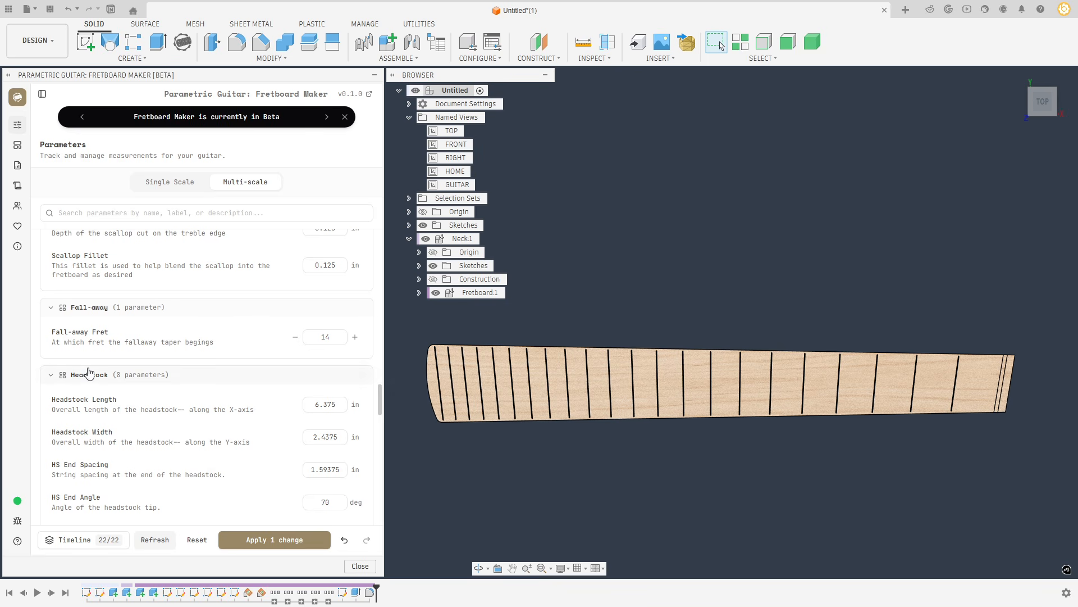
Filter the add-in's parameters by "heel", set Heel Curve Radius to 1 in, and apply the pending changes to the model.
left_click(211, 206)
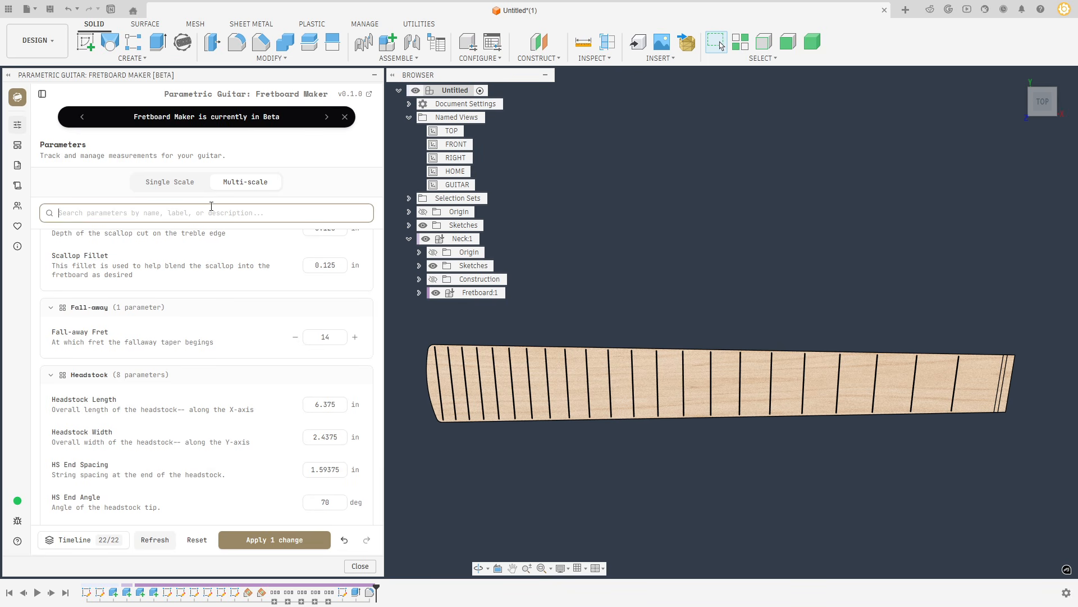
type("heel")
left_click(243, 227)
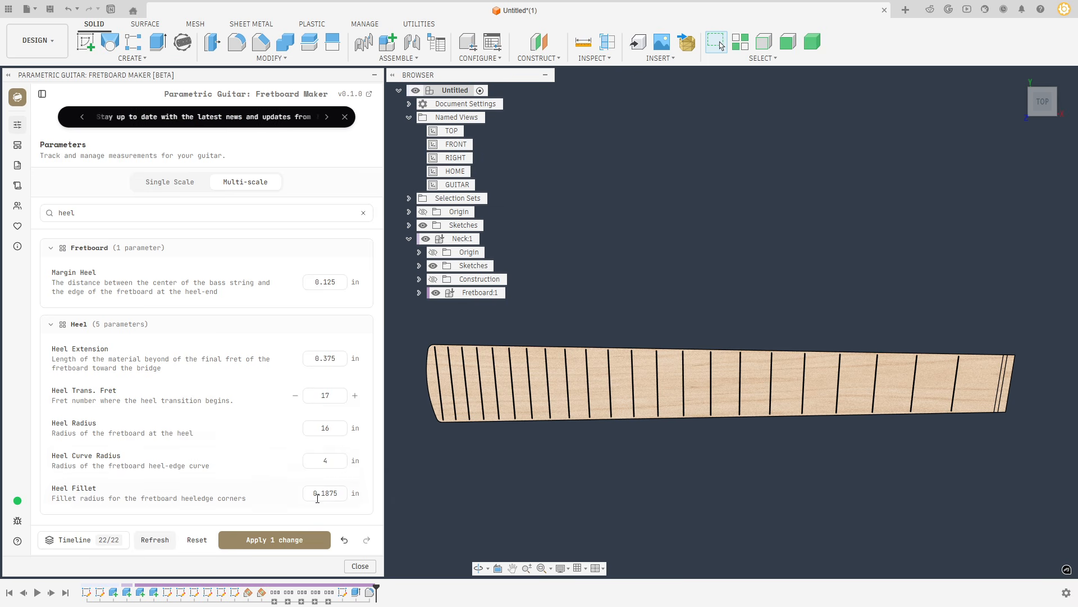
double_click(326, 461)
type("1")
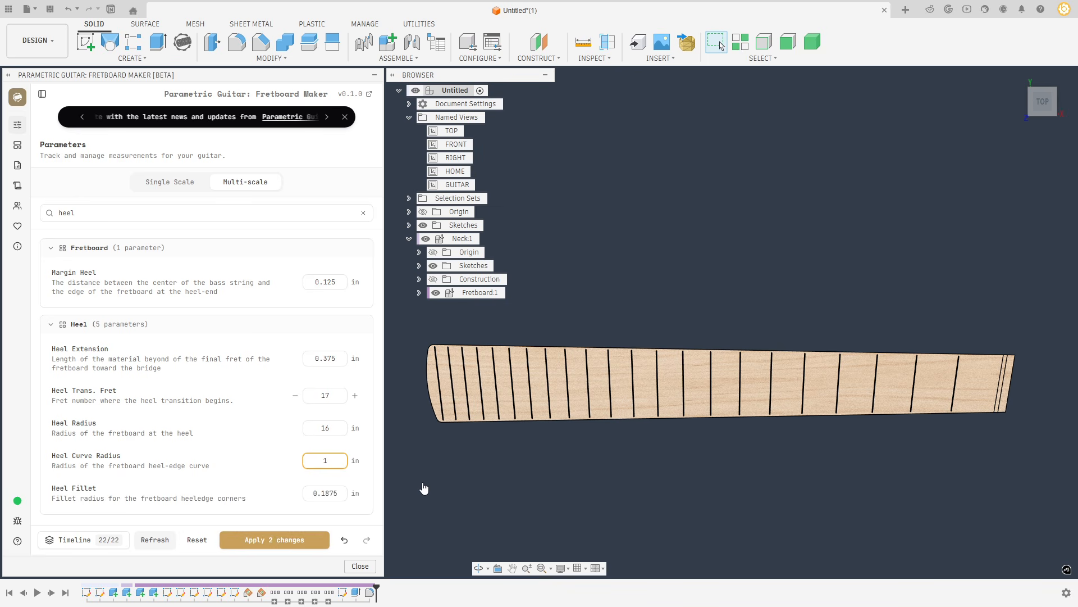
key("Return")
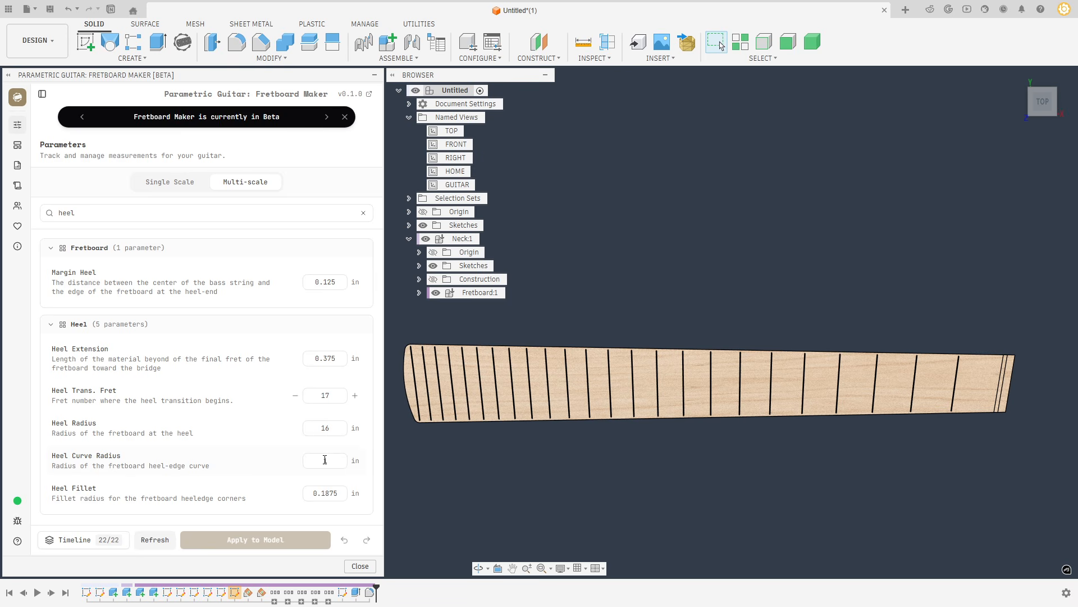
Close the Fretboard Maker add-in to view the whole fretboard, and reopen the add-in.
left_click(360, 566)
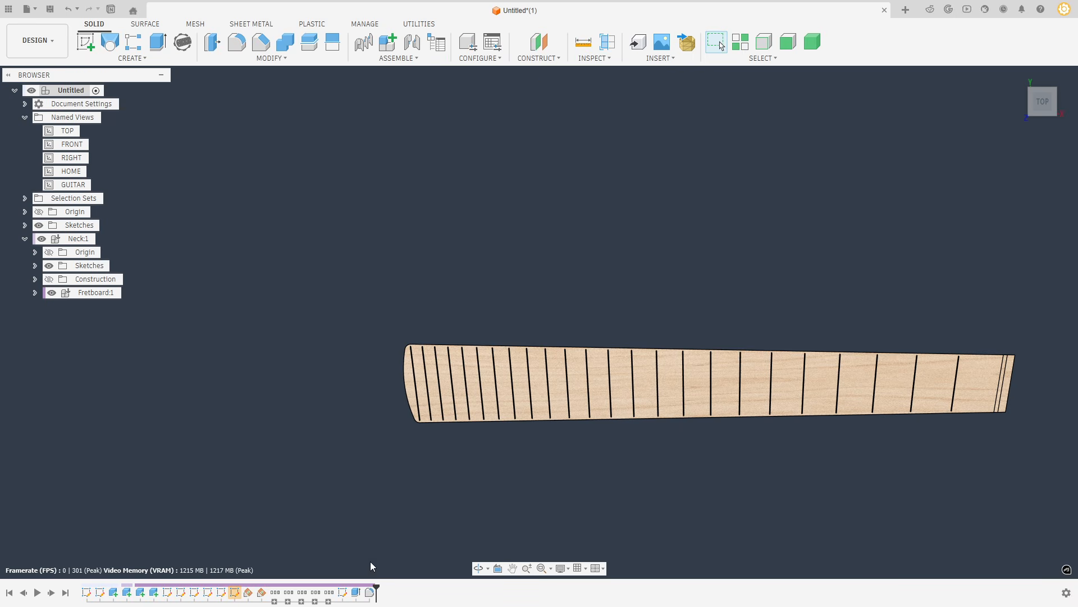
middle_click_drag(553, 262, 493, 233)
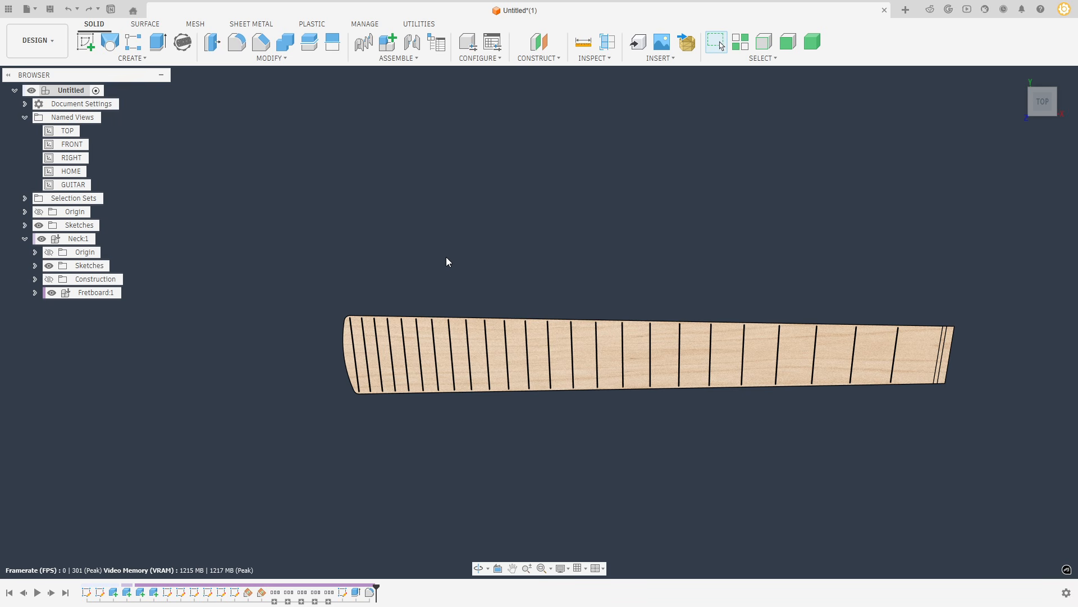
left_click(183, 43)
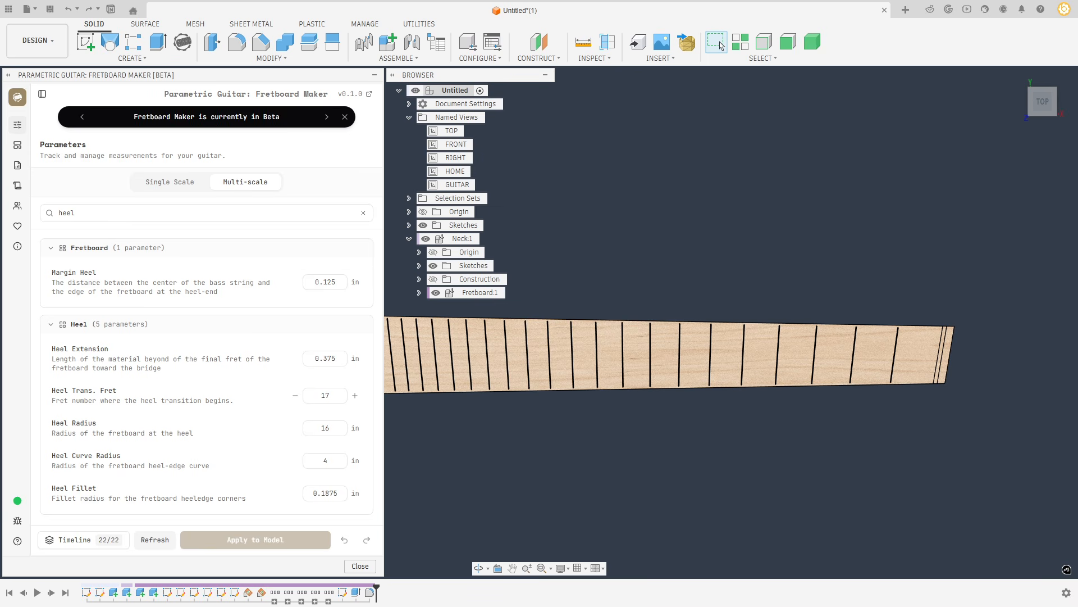
Open the add-in's GitHub issues page from its bug-report link, and return to Fusion.
left_click(19, 522)
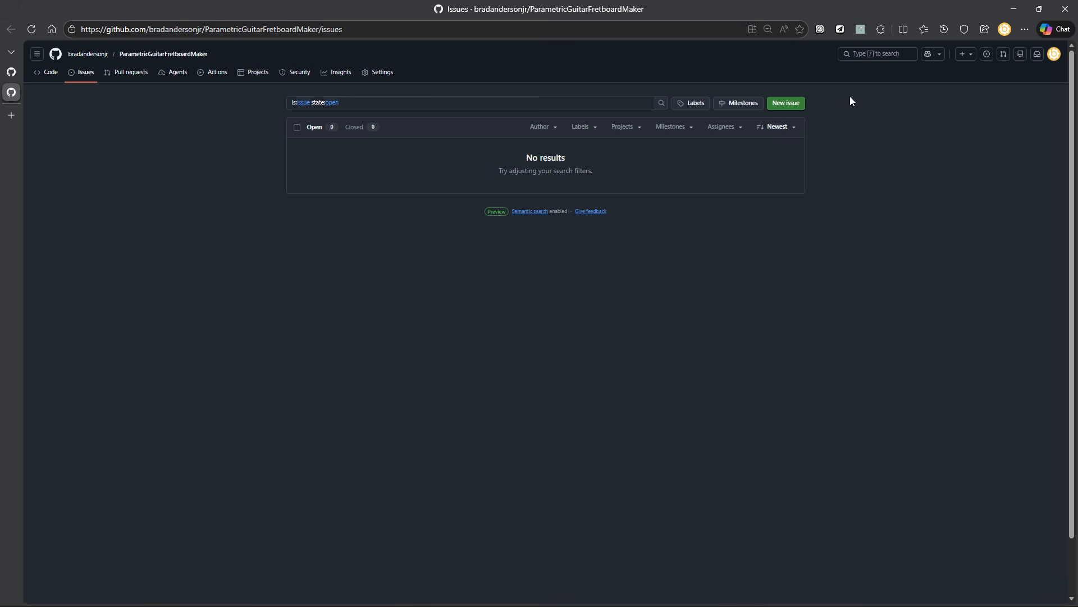
mouse_move(441, 593)
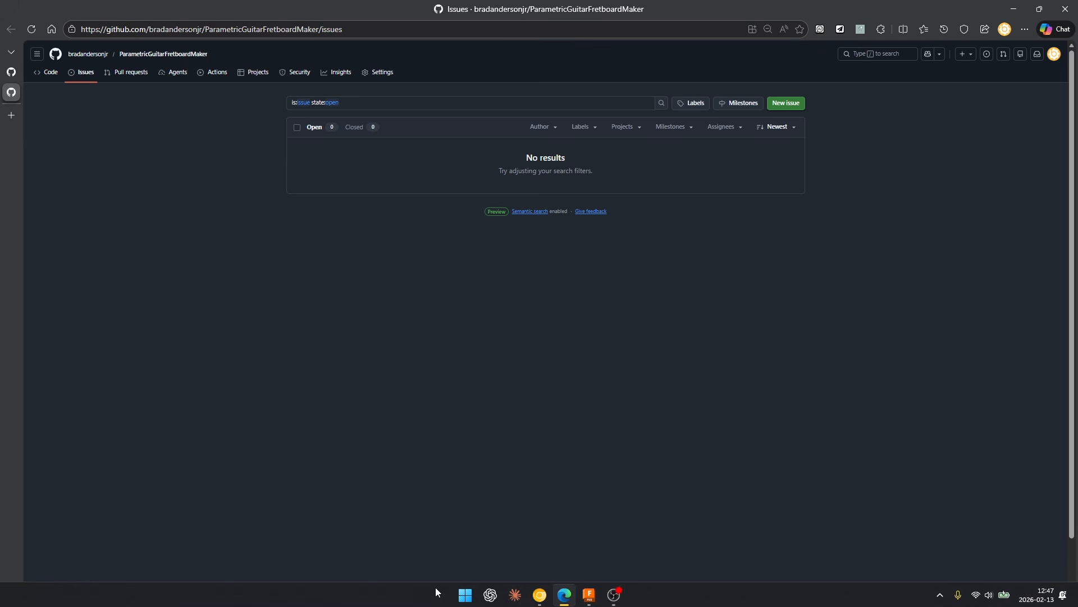
left_click(588, 601)
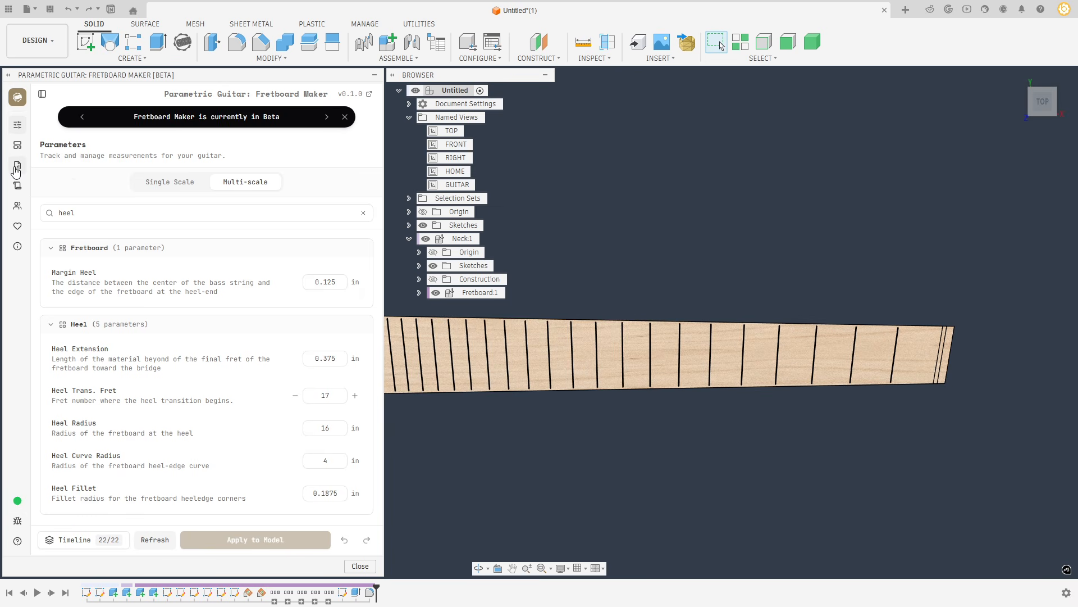
View the add-in's computed guitar reports, and read through its Community page down to the ways to contribute.
left_click(17, 165)
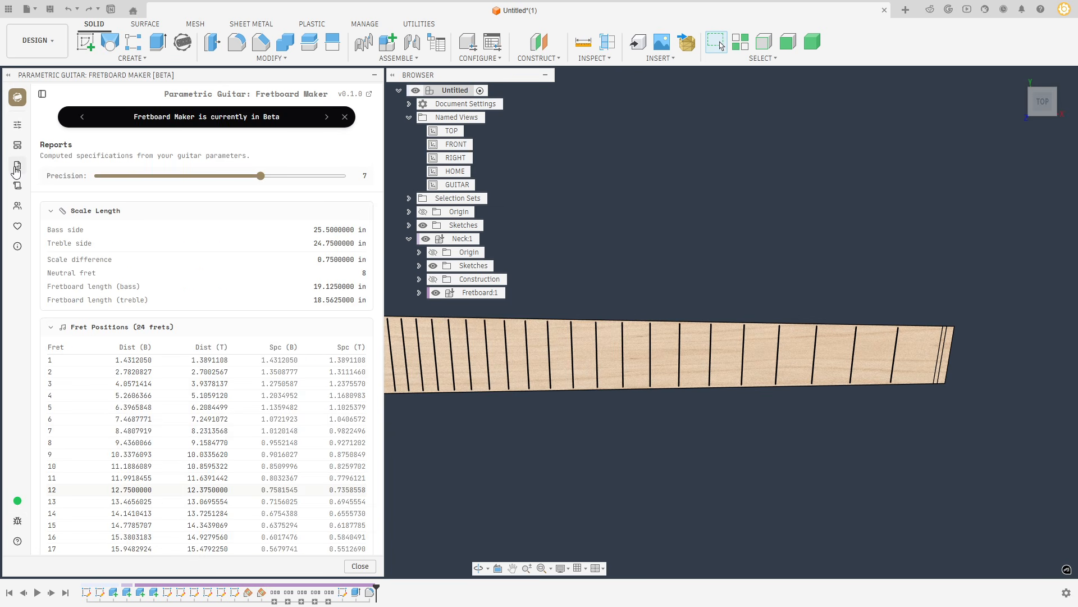
left_click(18, 205)
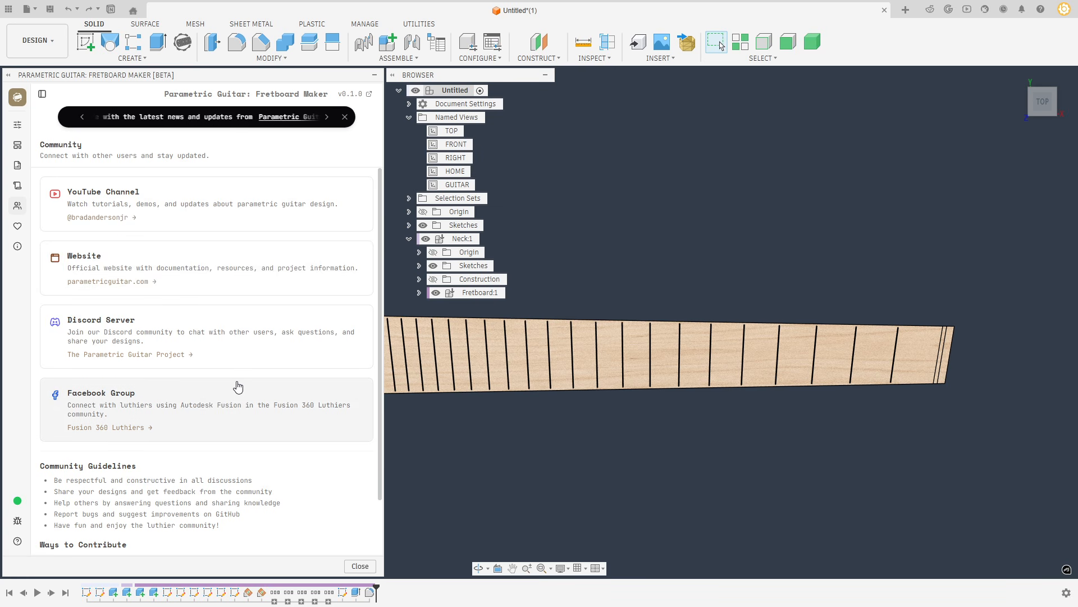
scroll(230, 445, "down", 1)
scroll(229, 447, "up", 1)
scroll(229, 448, "down", 1)
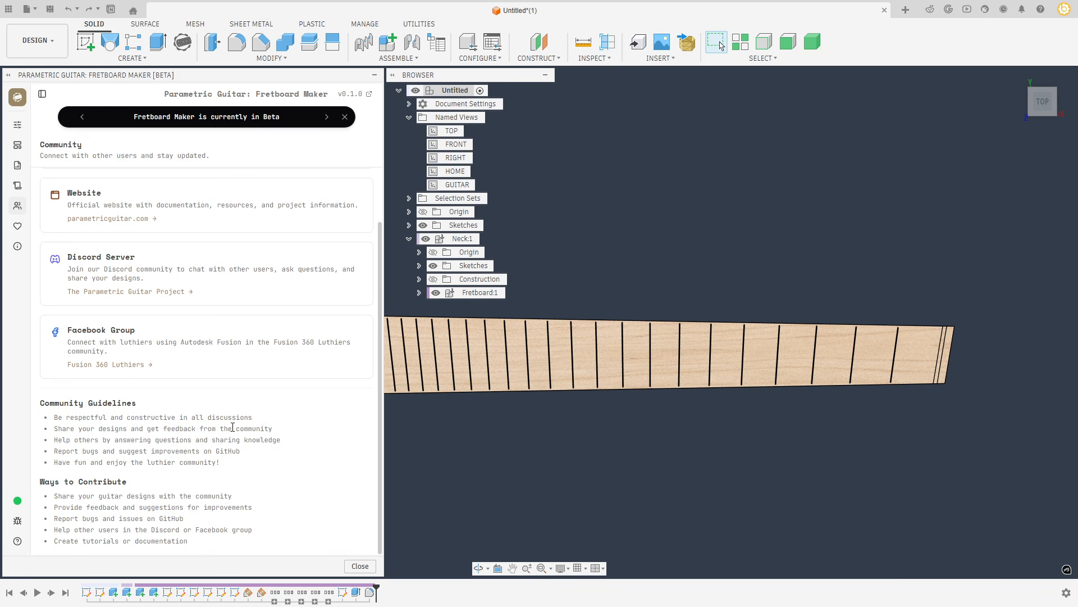
scroll(600, 342, "down", 4)
middle_click_drag(600, 342, 709, 350)
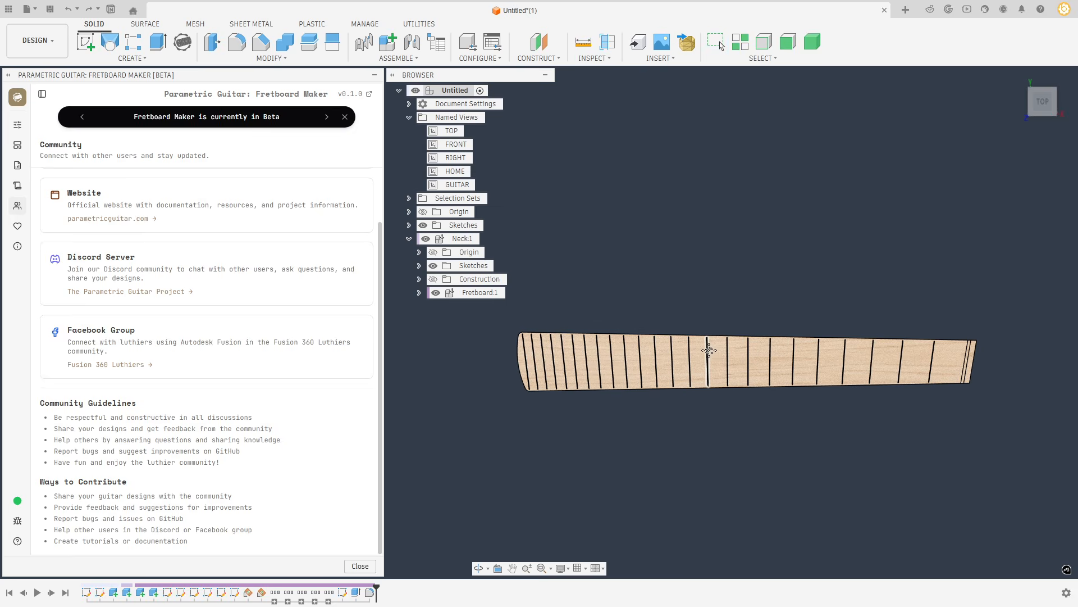
scroll(710, 349, "up", 2)
scroll(713, 263, "up", 2)
scroll(695, 269, "up", 1)
scroll(695, 269, "down", 2)
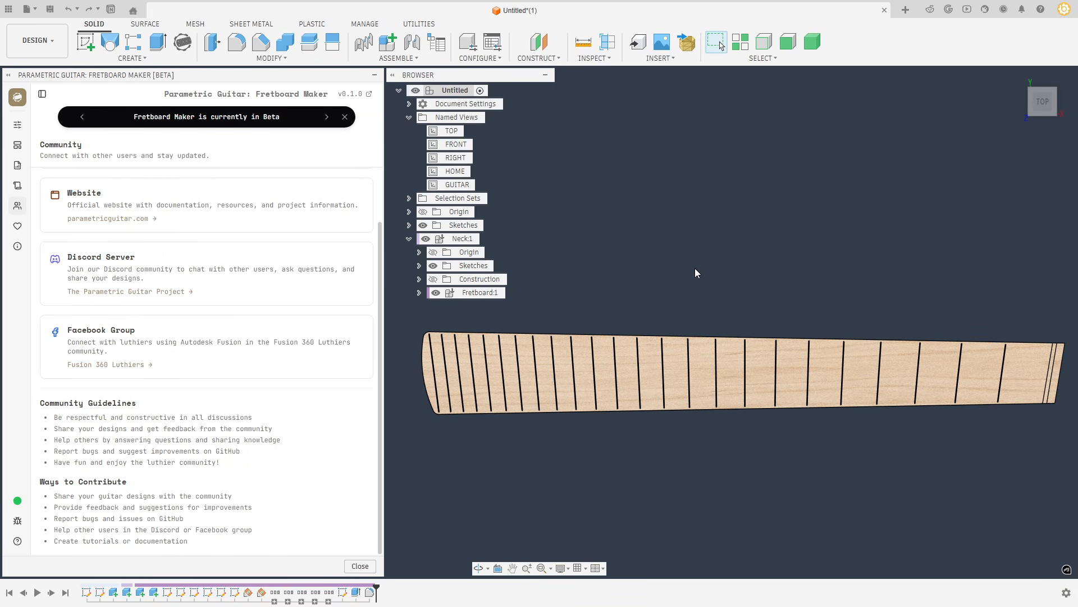